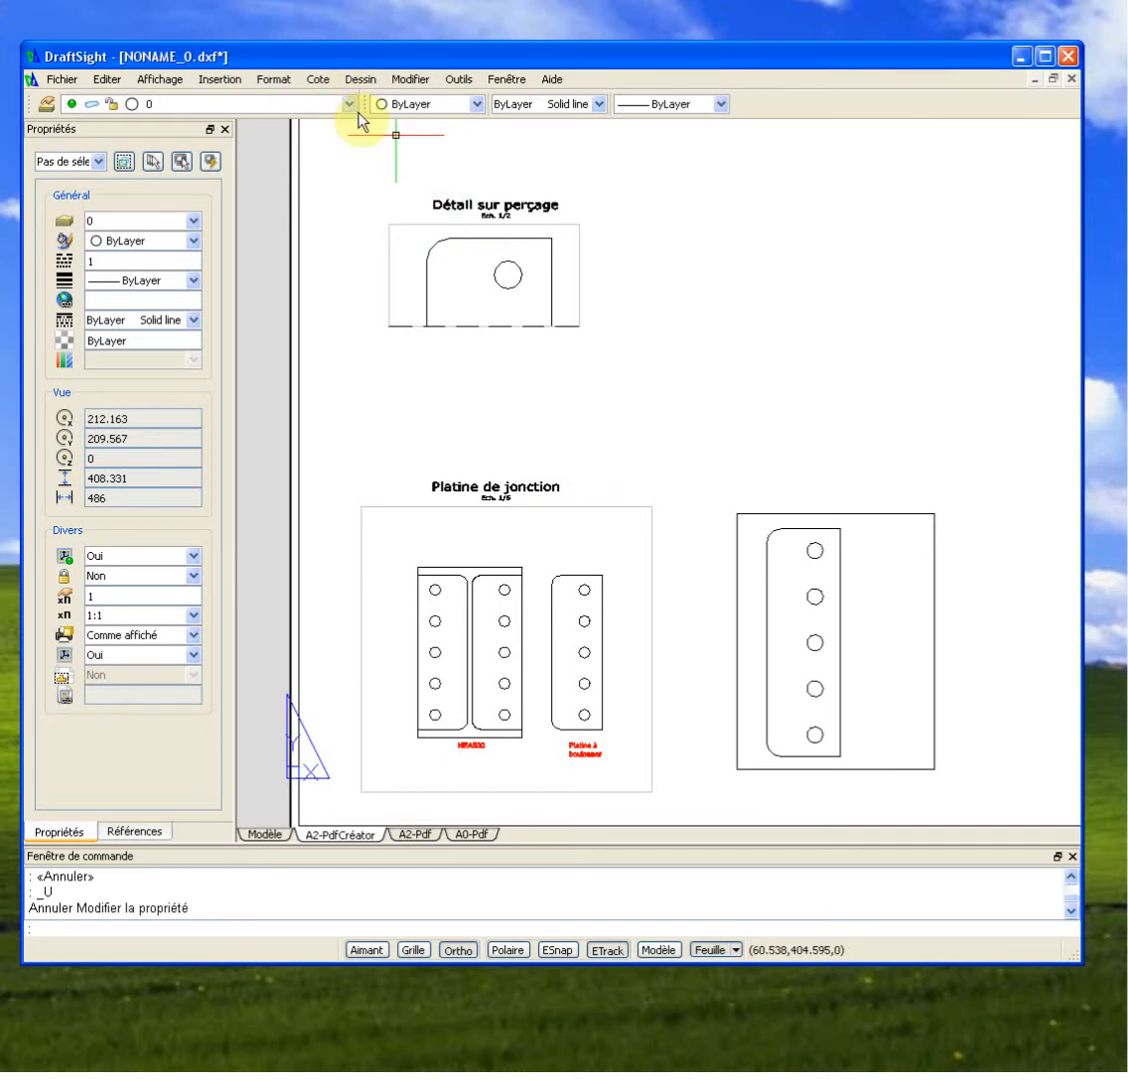
click(358, 80)
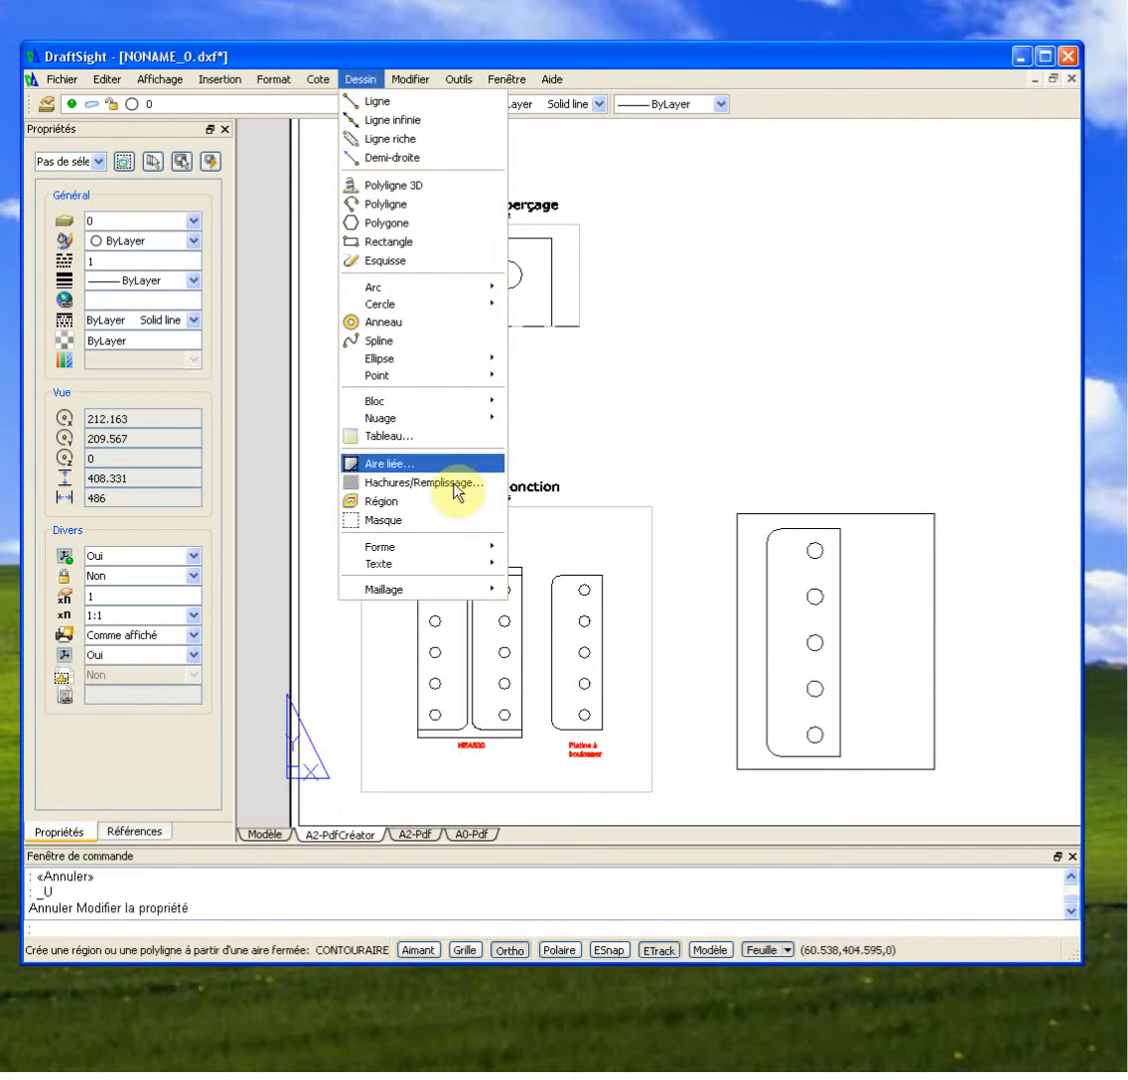
mouse_move(468, 563)
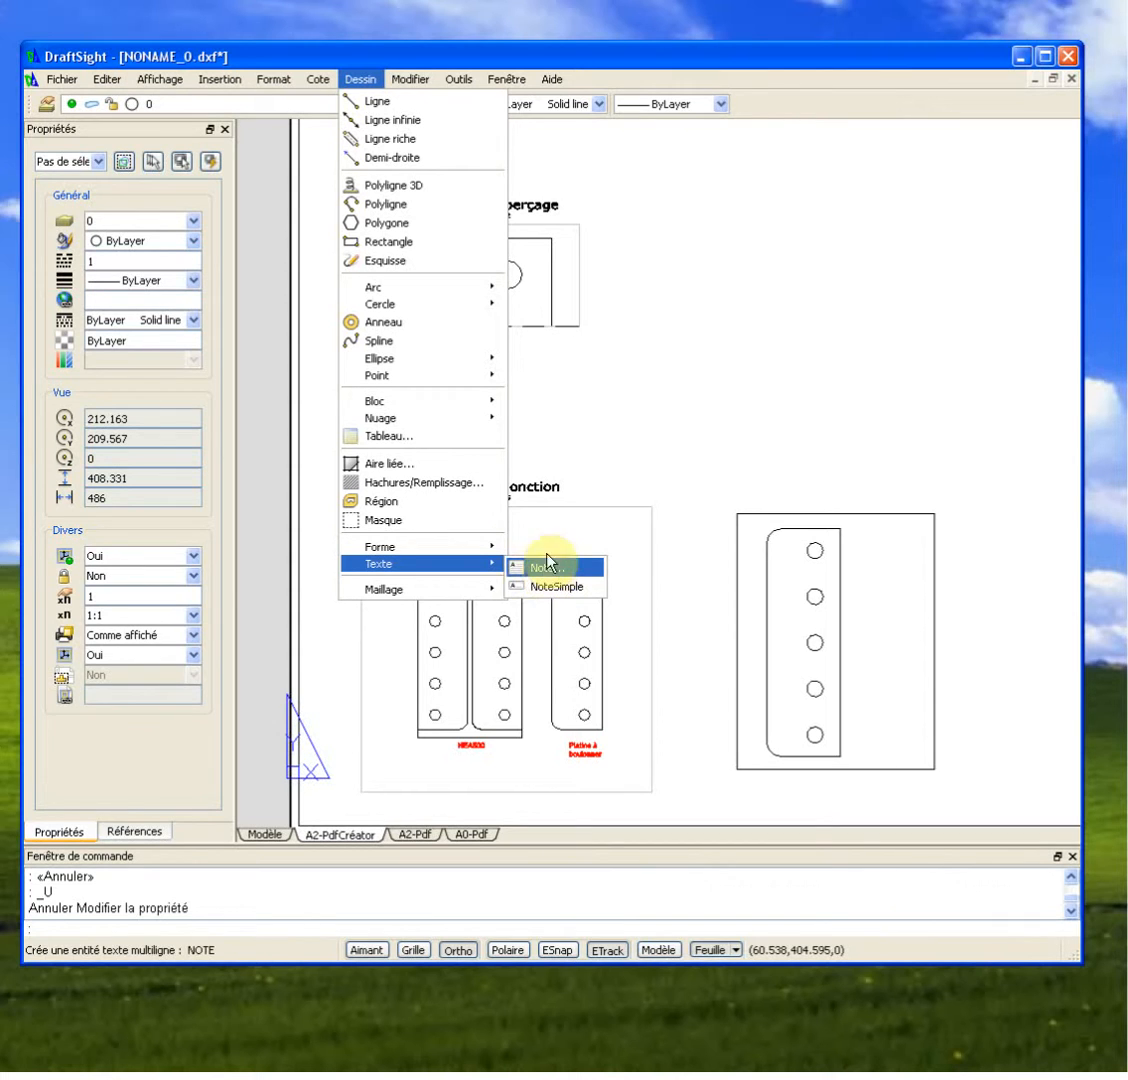
Copy the "Platine de jonction" title note with its scale line horizontally to above the viewport showing only the plate.
click(617, 491)
click(555, 490)
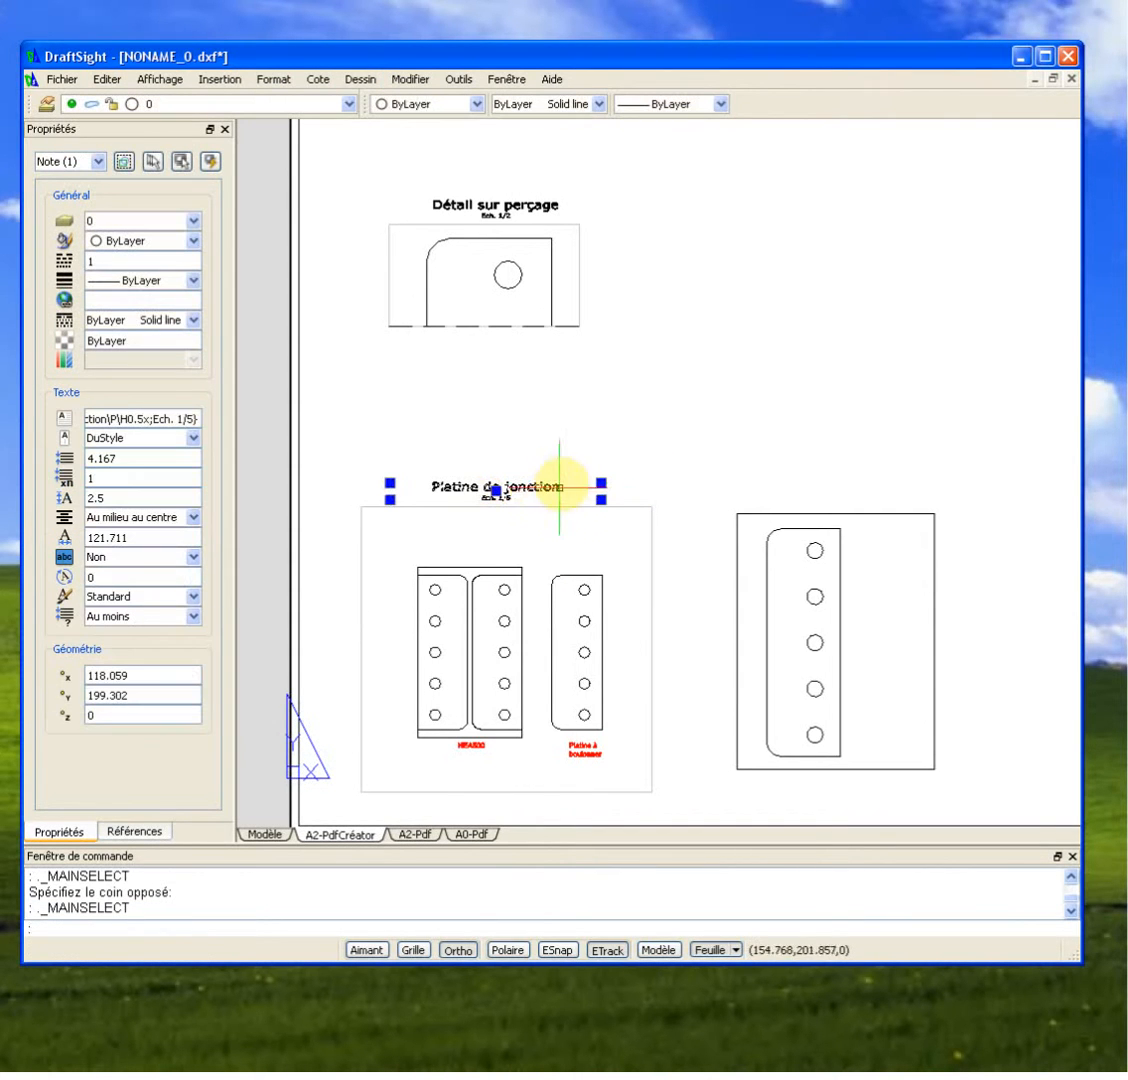
key(Return)
click(506, 487)
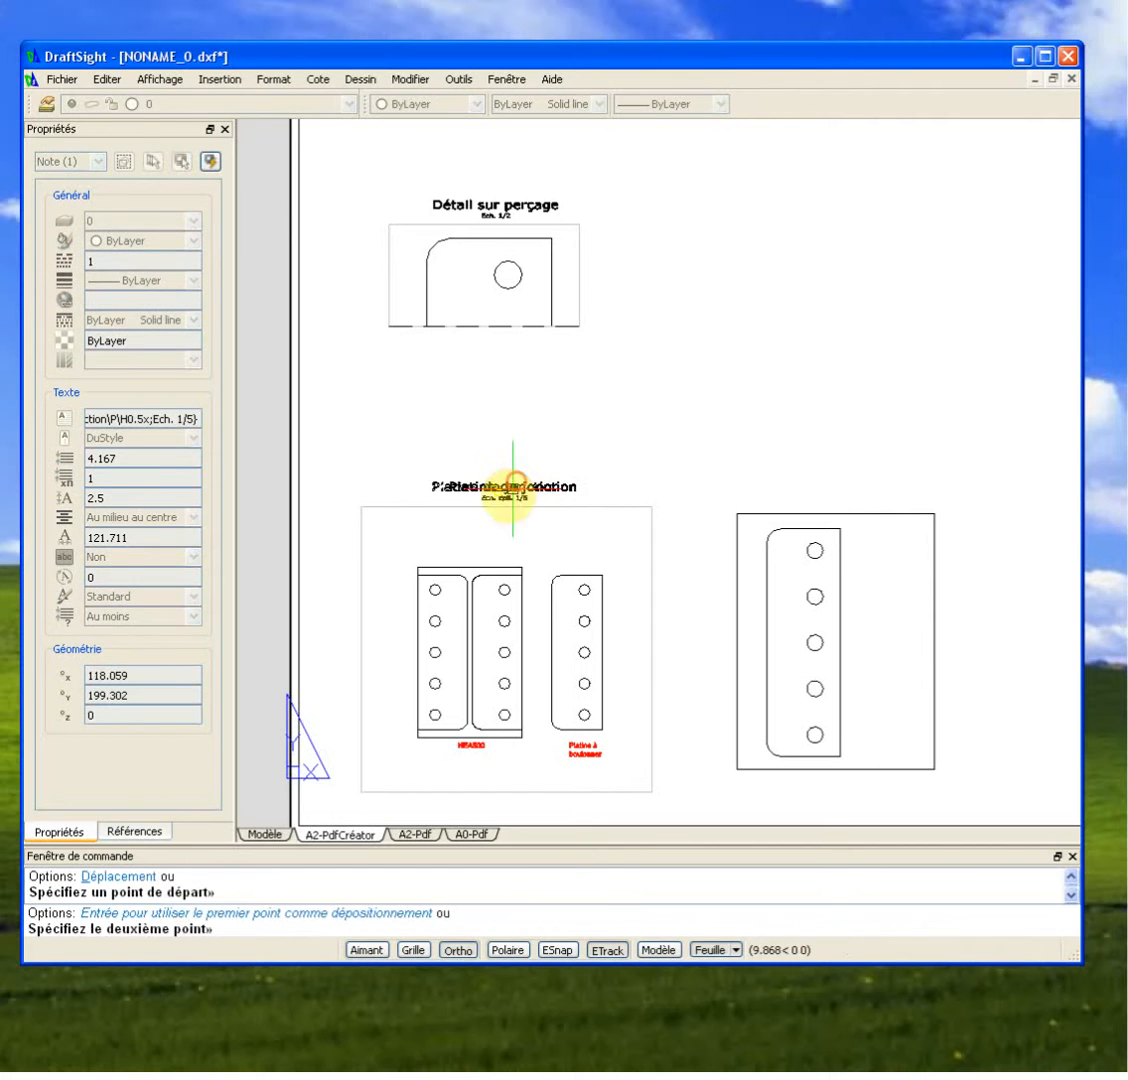
click(840, 478)
key(Escape)
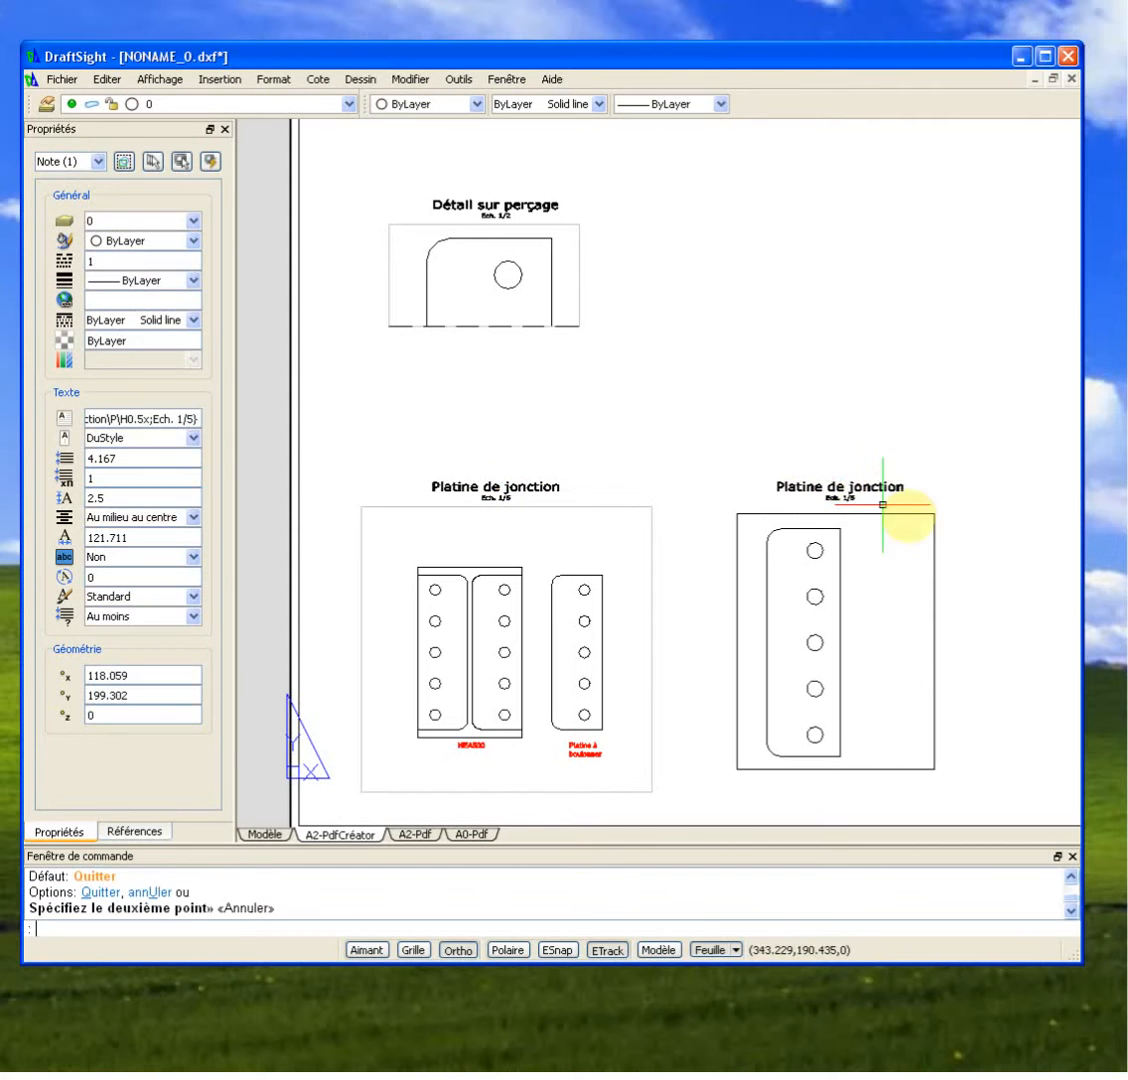
key(Escape)
Move the frame of the plate-only viewport to the Defpoints layer.
click(909, 514)
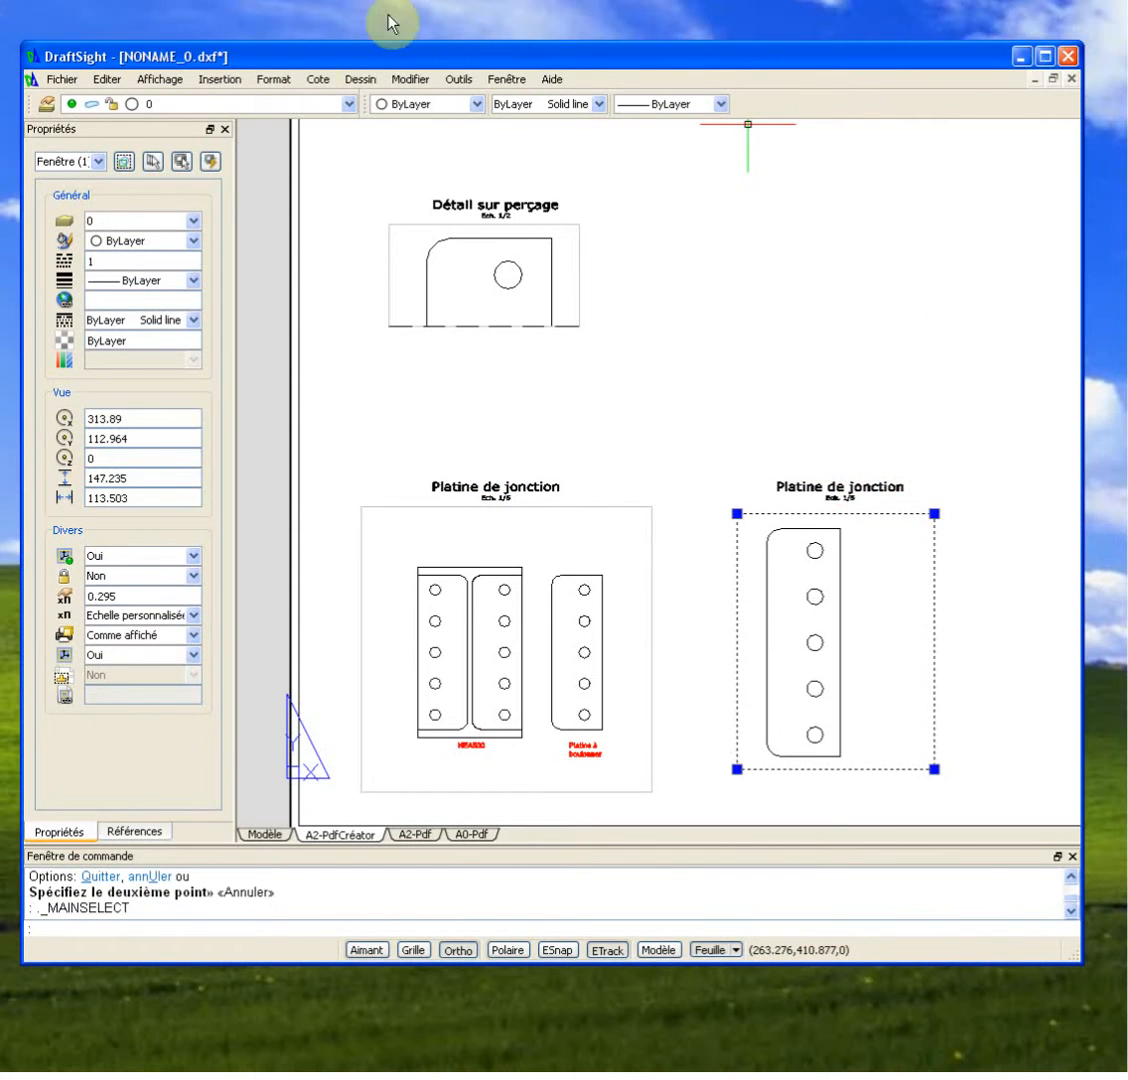
click(279, 103)
click(268, 144)
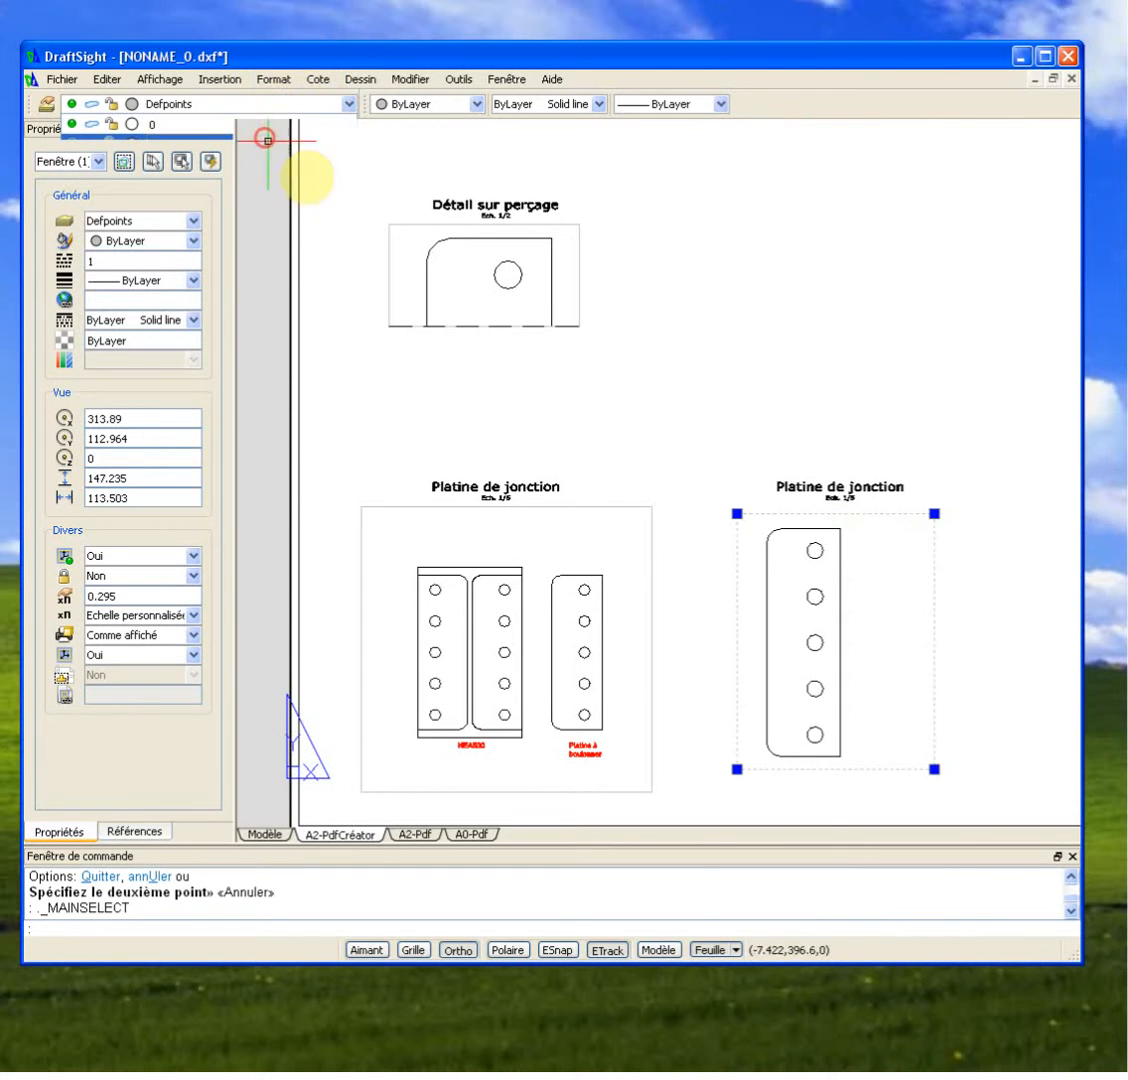
key(Escape)
Edit the copied title note above the plate viewport to read "Détail", keeping "Ech. 1/5" on the line below.
scroll(898, 539, up, 4)
scroll(898, 539, up, 1)
middle_drag(879, 484, 802, 413)
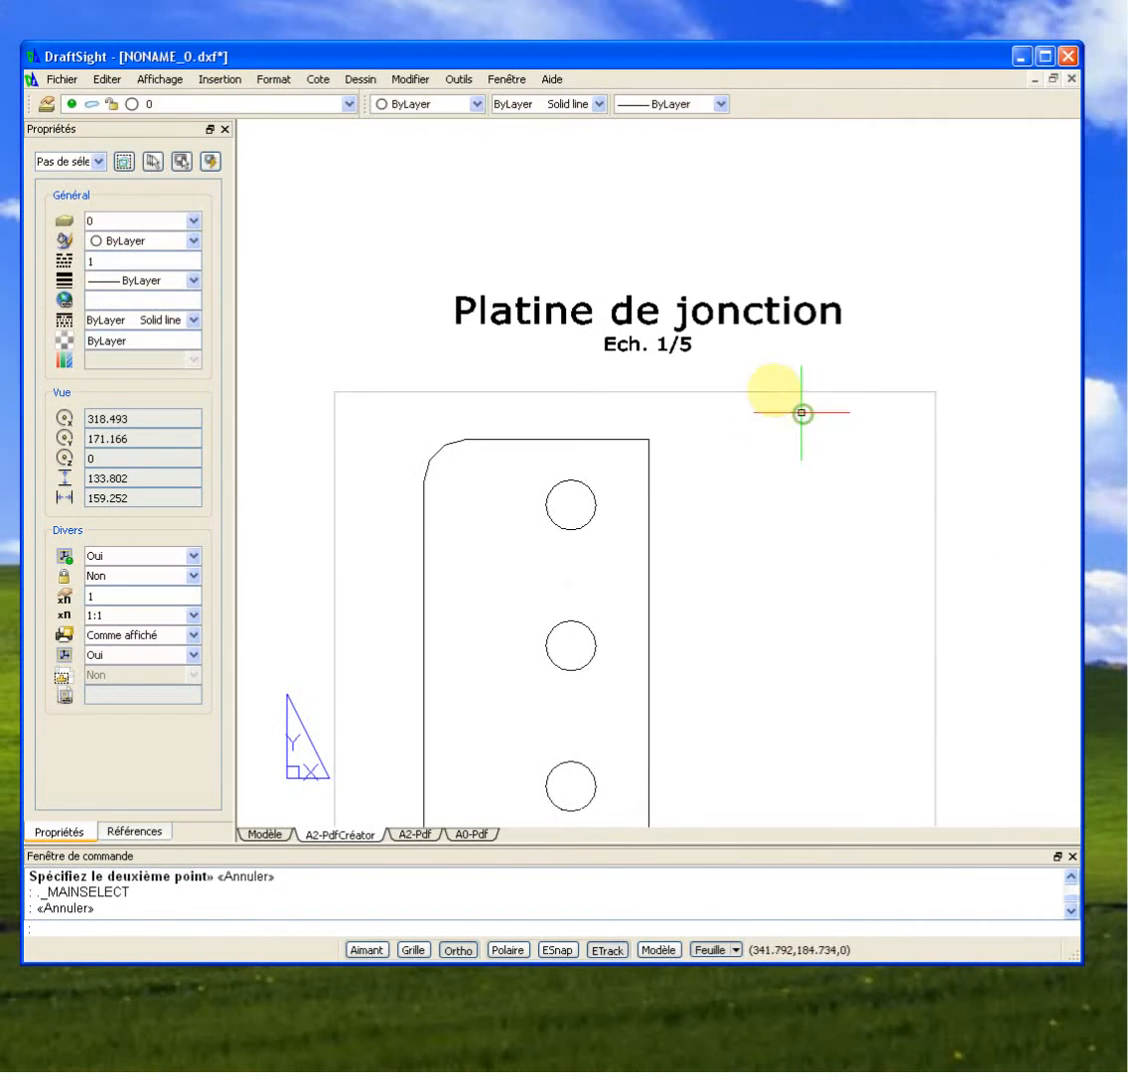
double_click(708, 319)
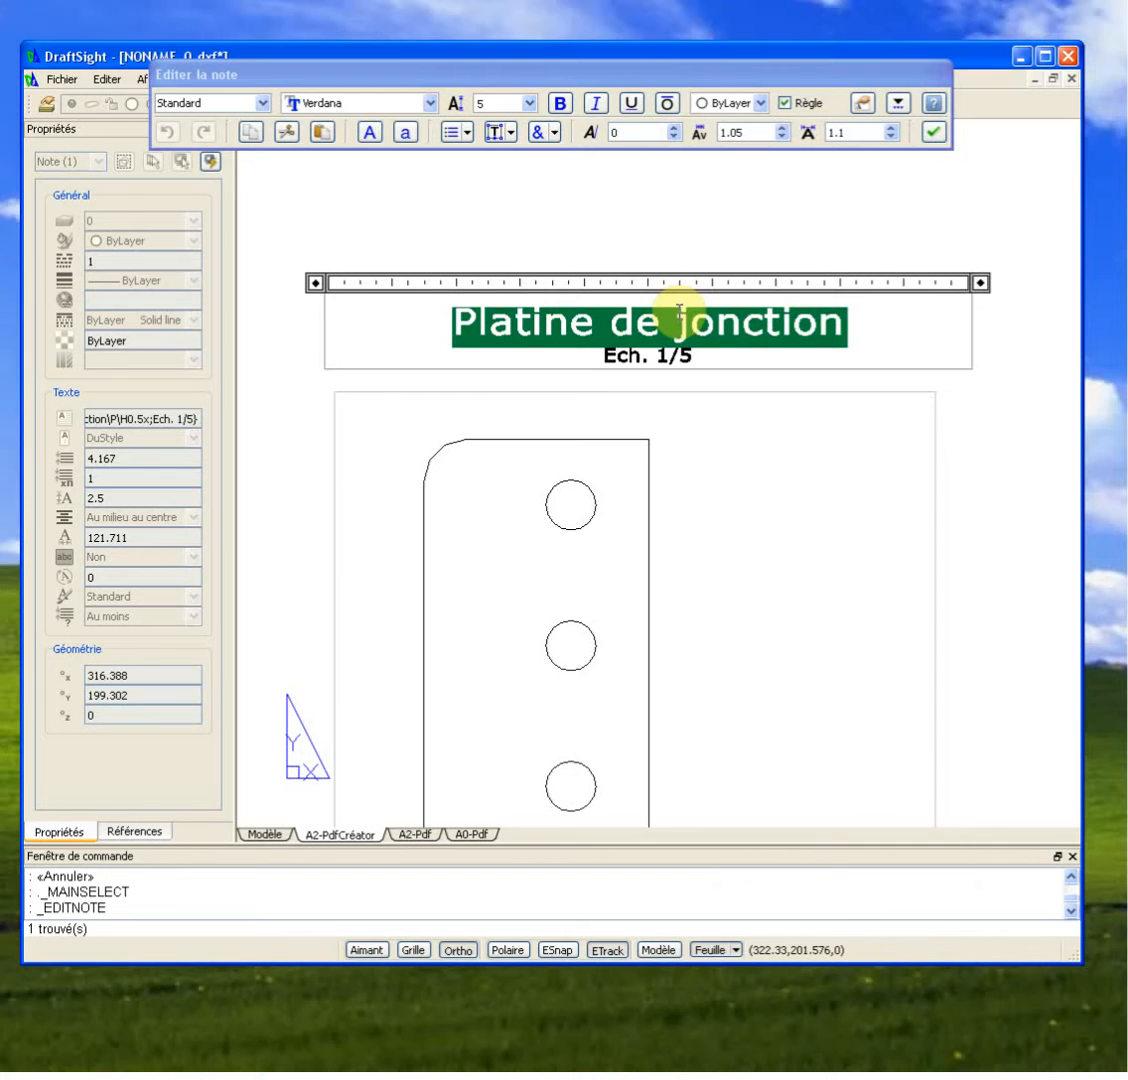
text(D)
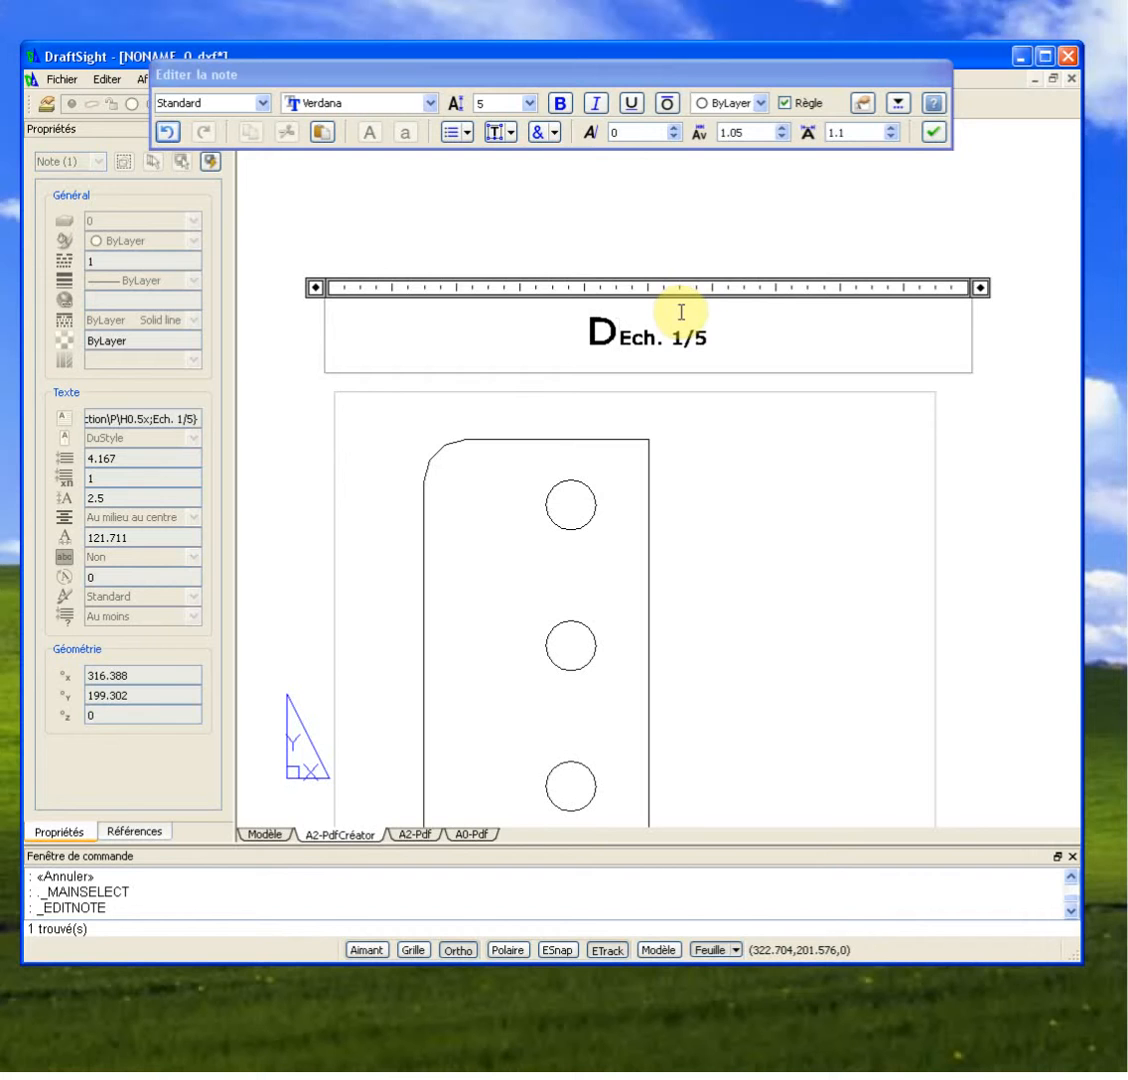
text(étail)
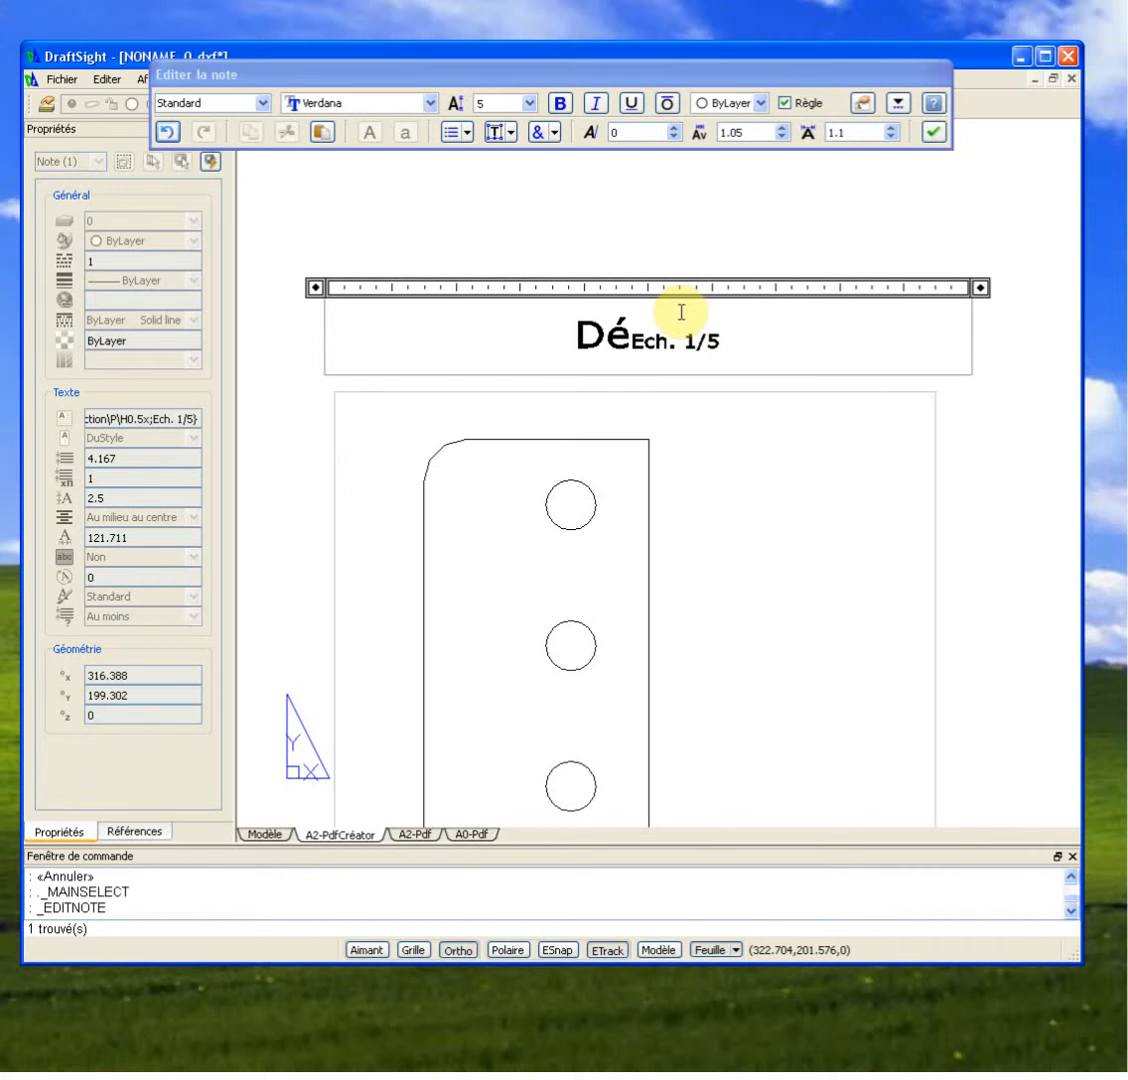
key(Return)
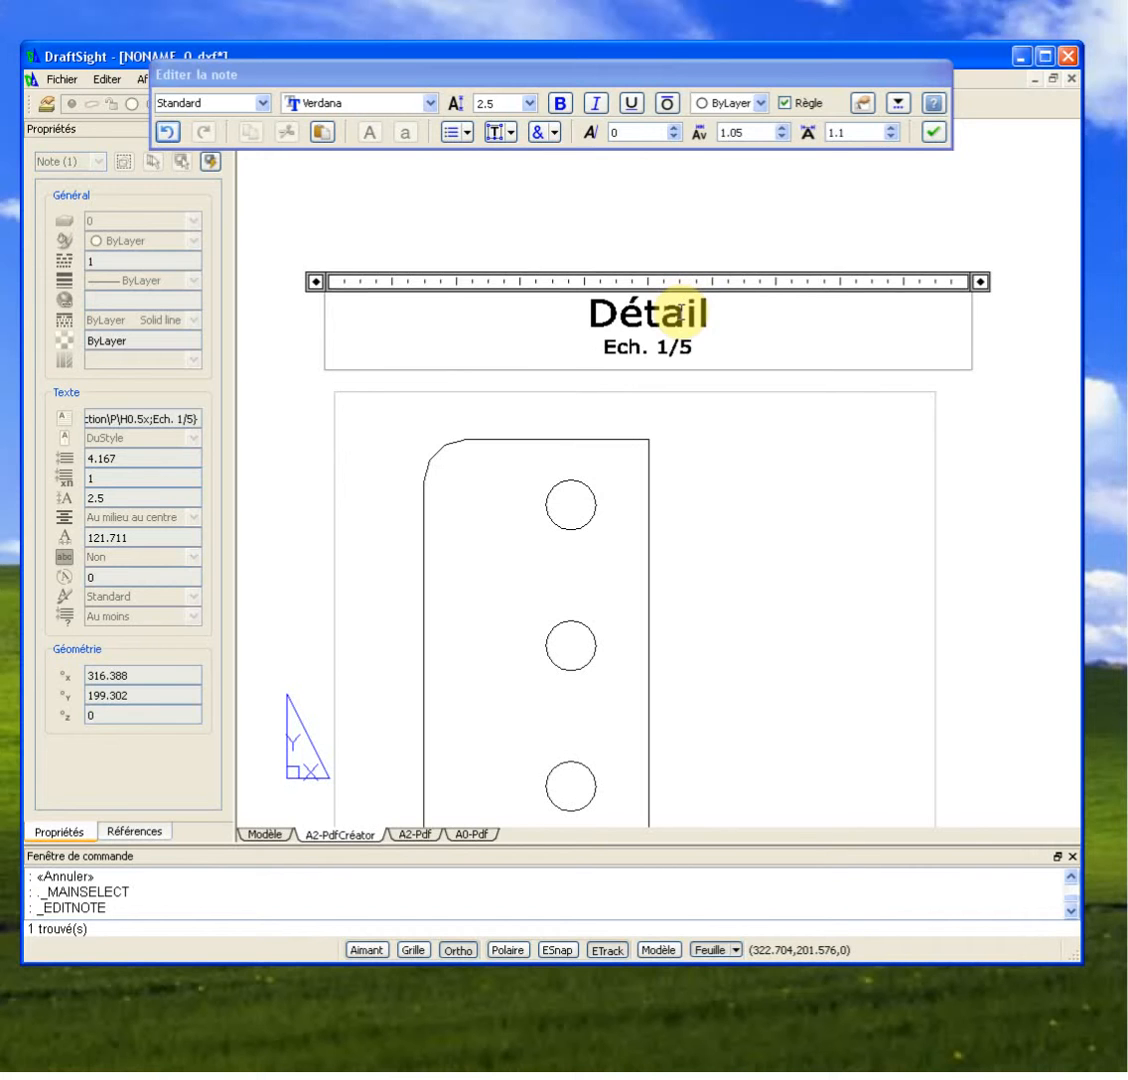
click(804, 455)
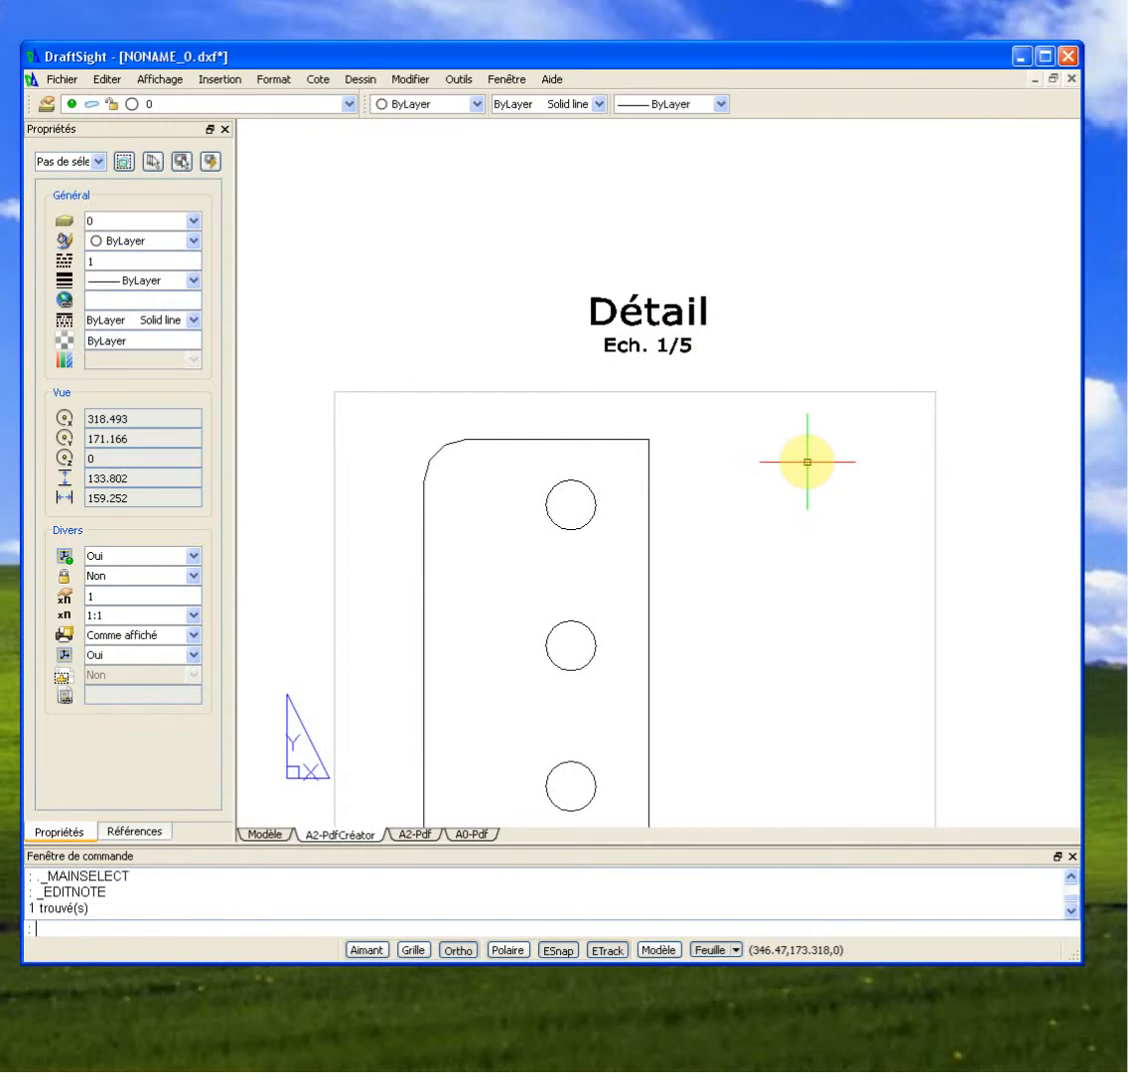
key(Escape)
Switch from the A2-PdfCréator sheet to the model space.
scroll(769, 472, down, 6)
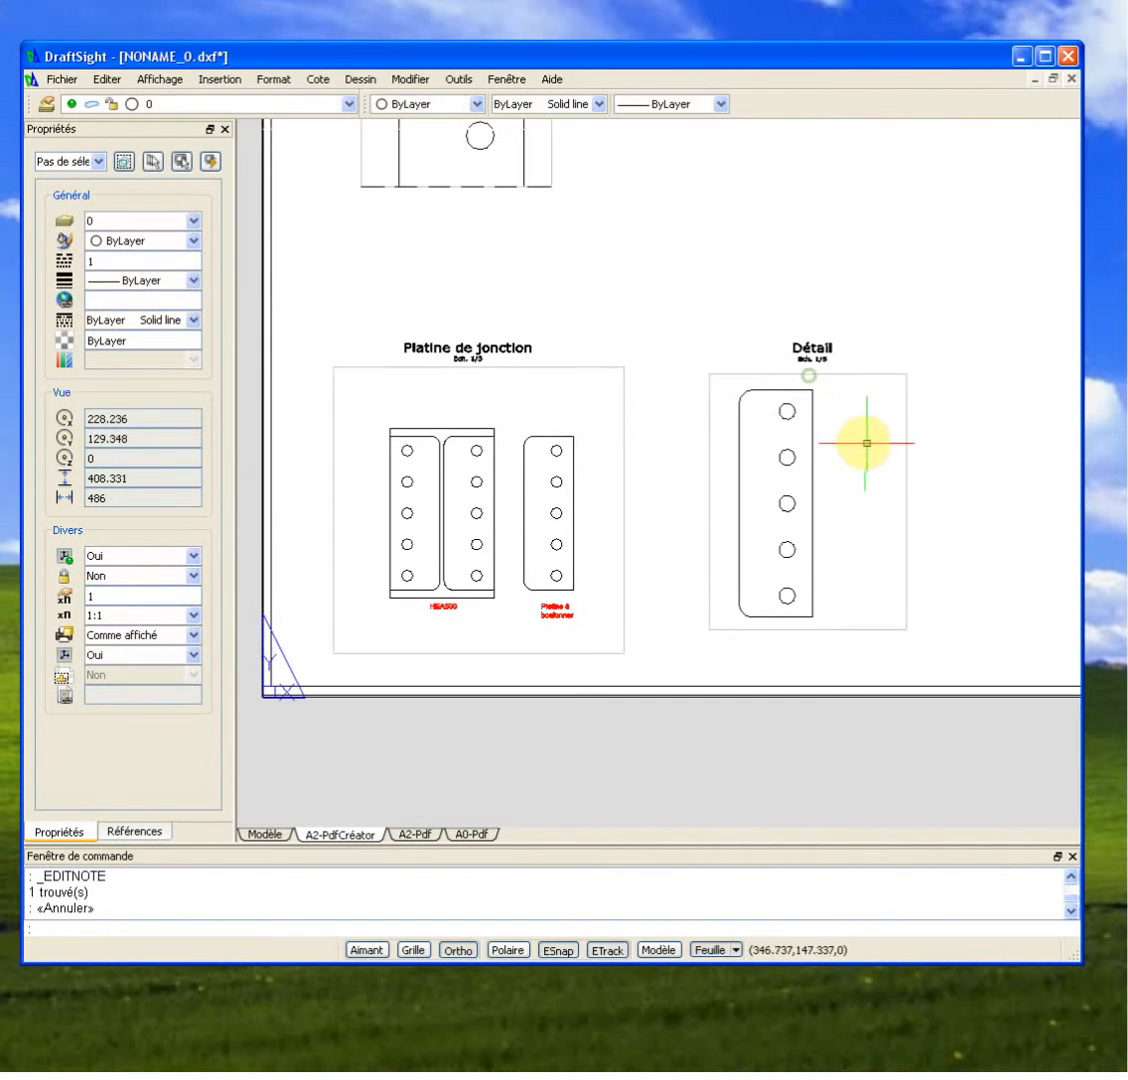
scroll(814, 412, up, 2)
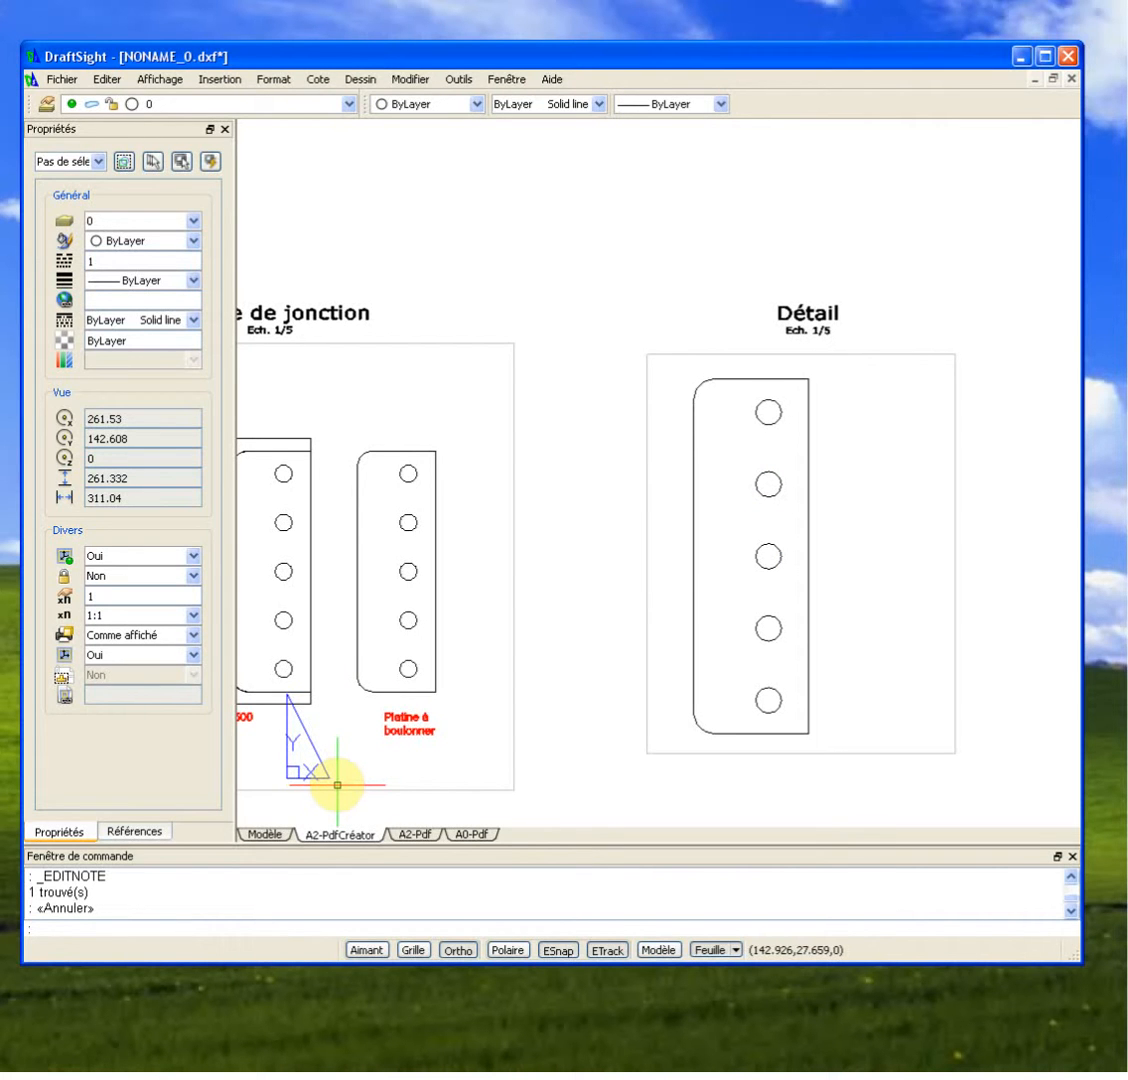
click(266, 834)
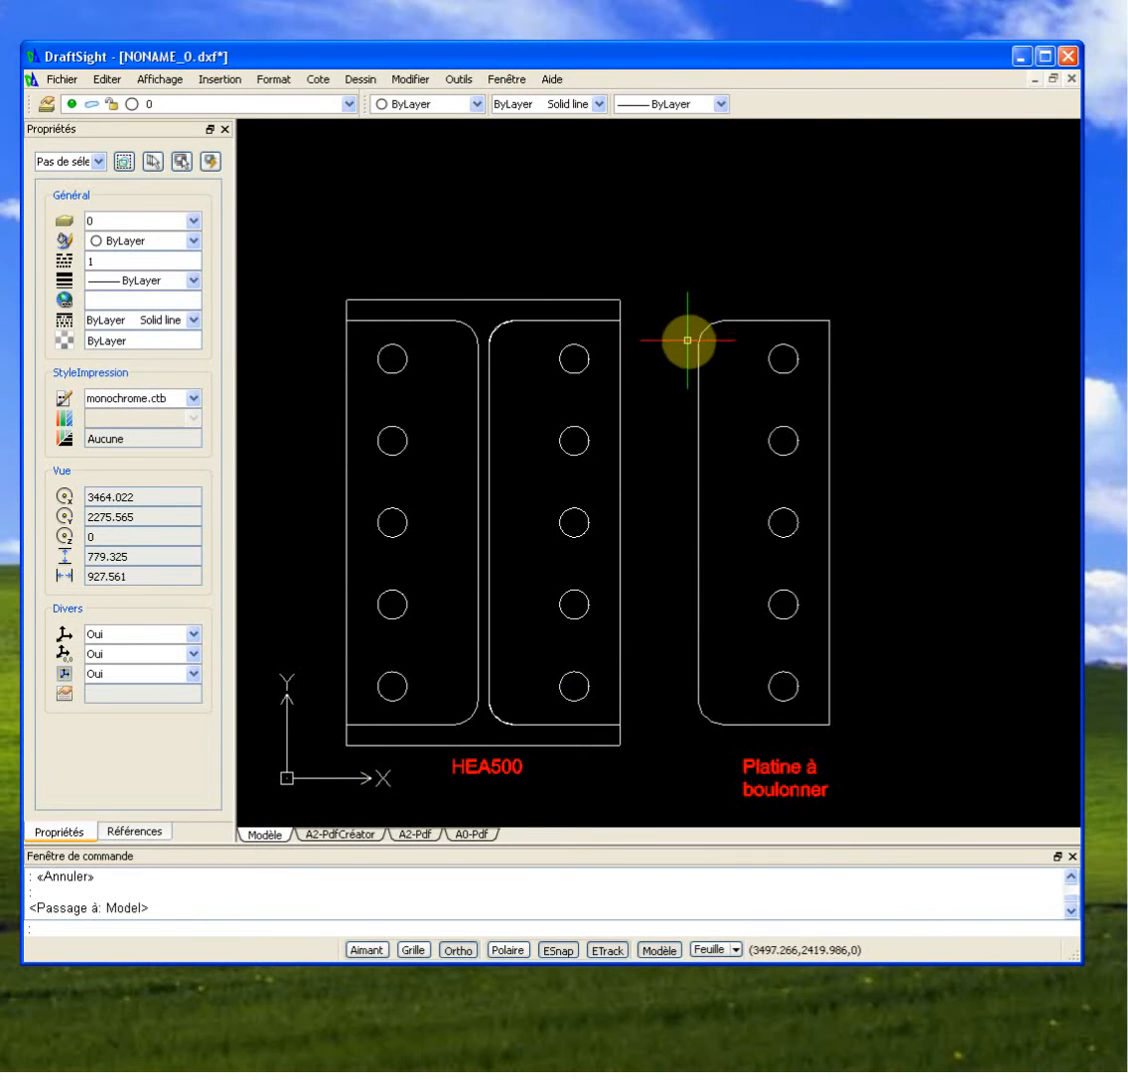
text(l)
key(Return)
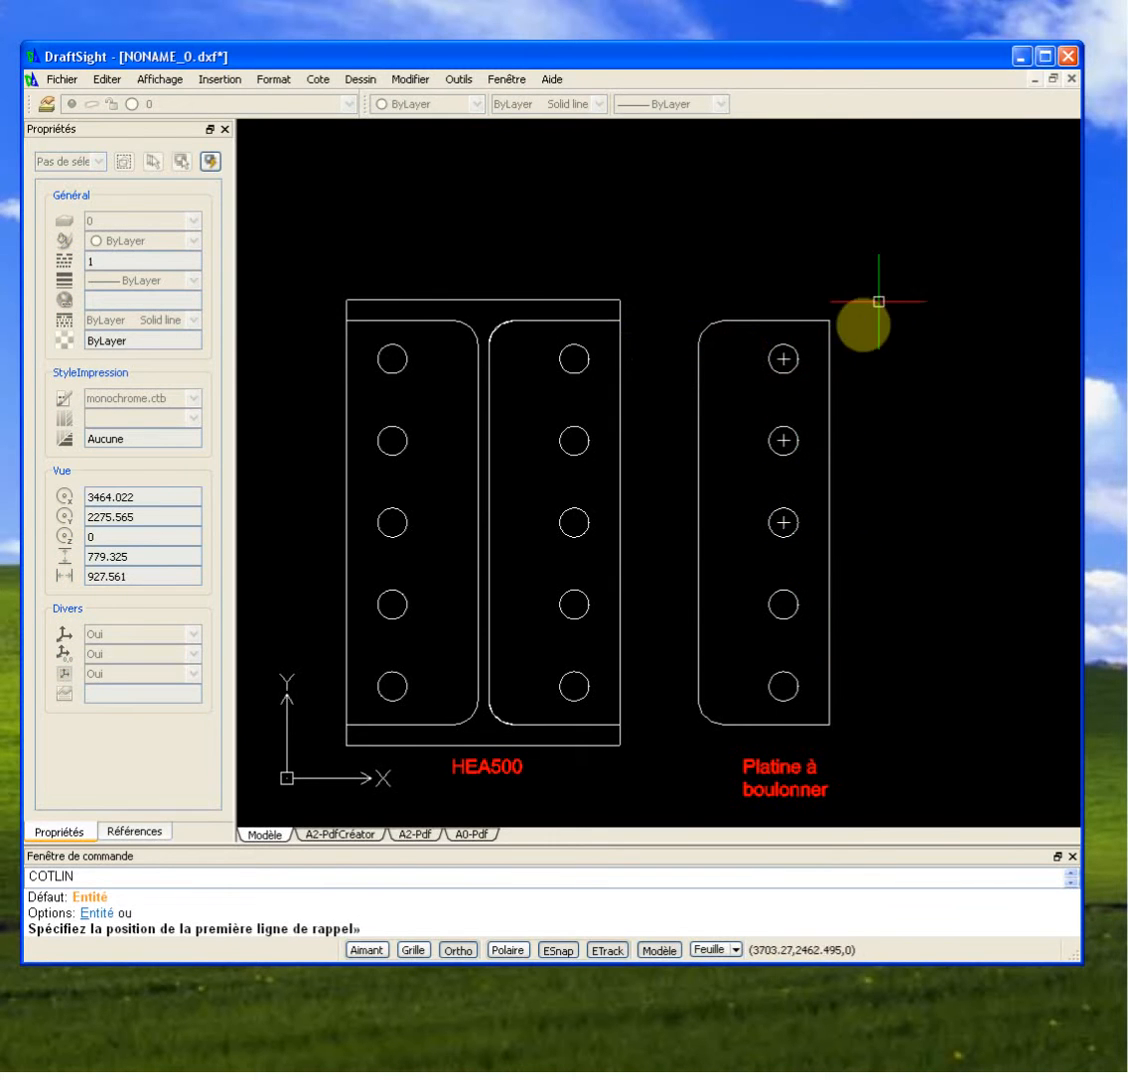
key(Return)
click(828, 320)
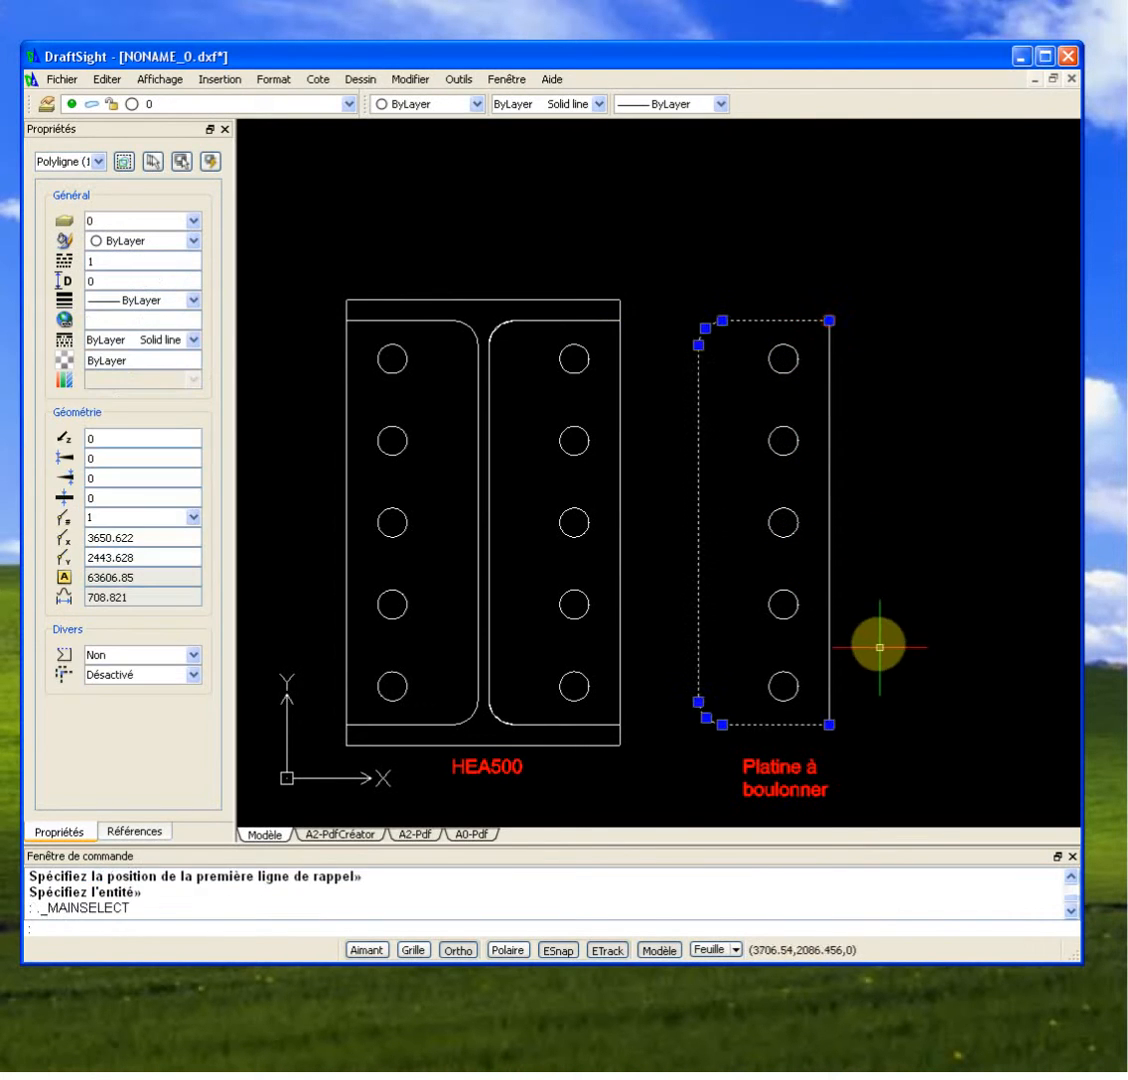
key(Escape)
Add a vertical linear dimension between the two square corners of the "Platine à boulonner" plate, placed just outside its straight edge.
key(Return)
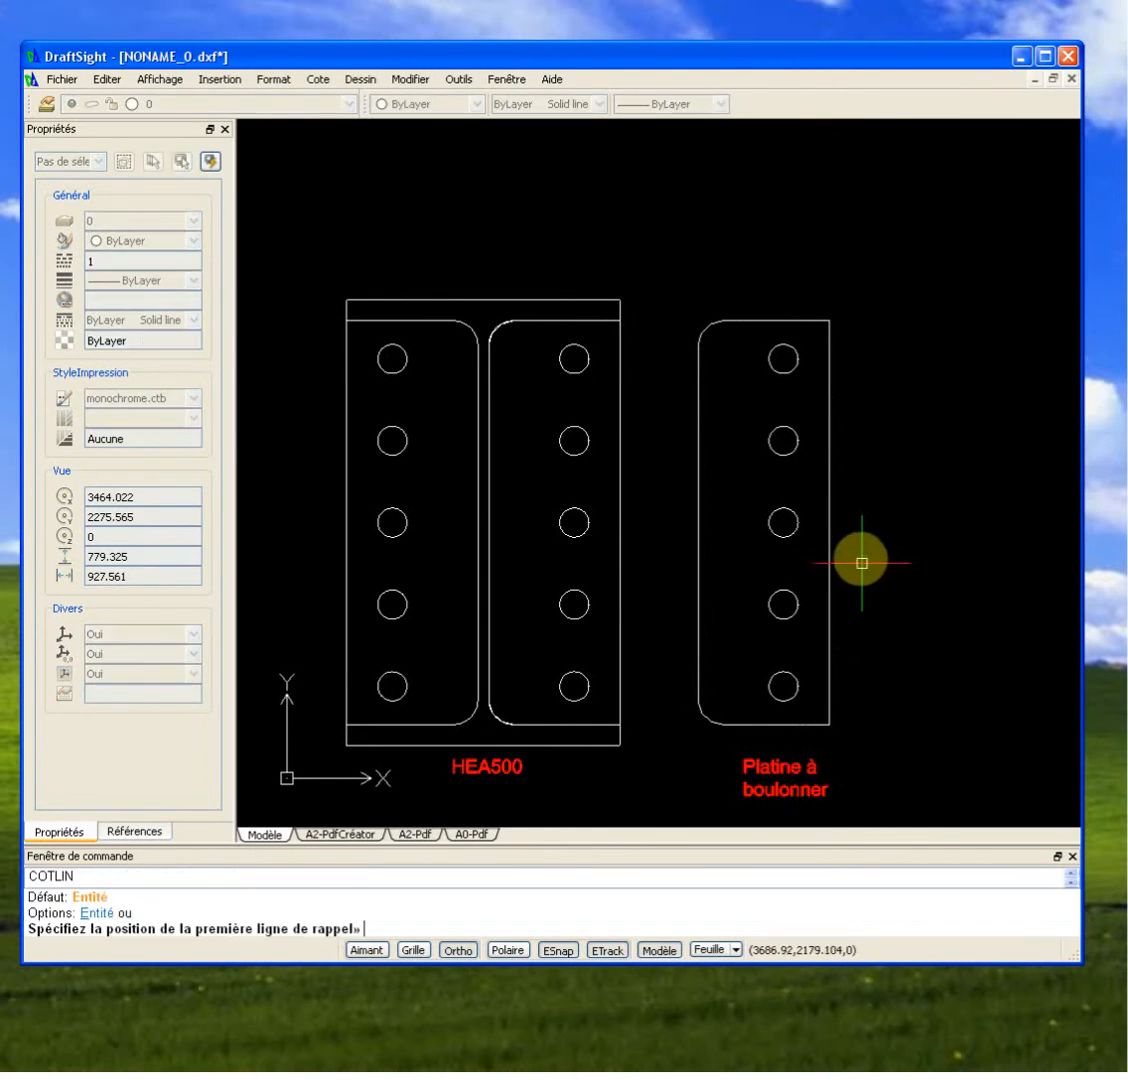
click(832, 322)
click(831, 722)
click(875, 705)
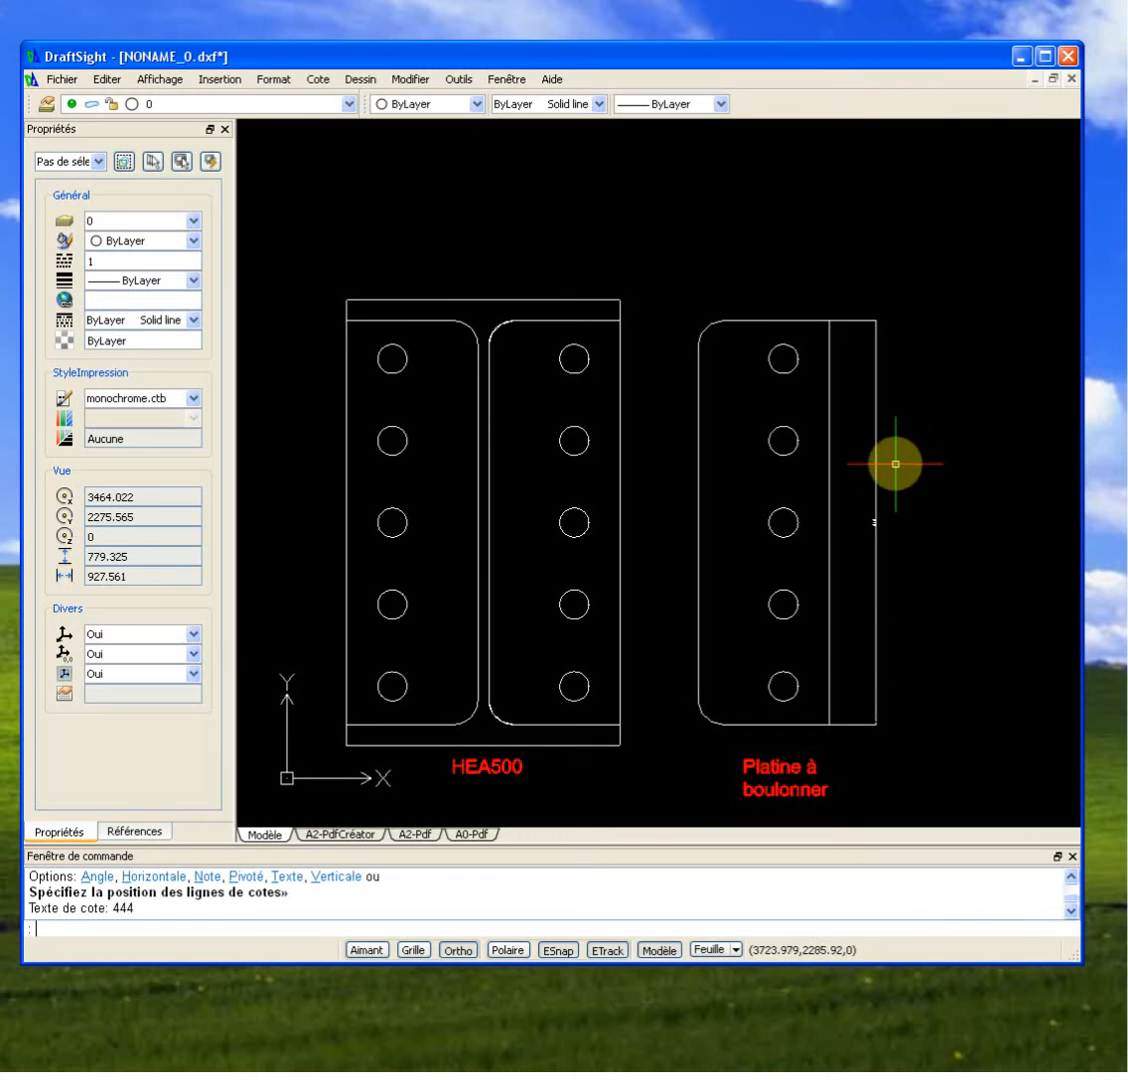
click(318, 79)
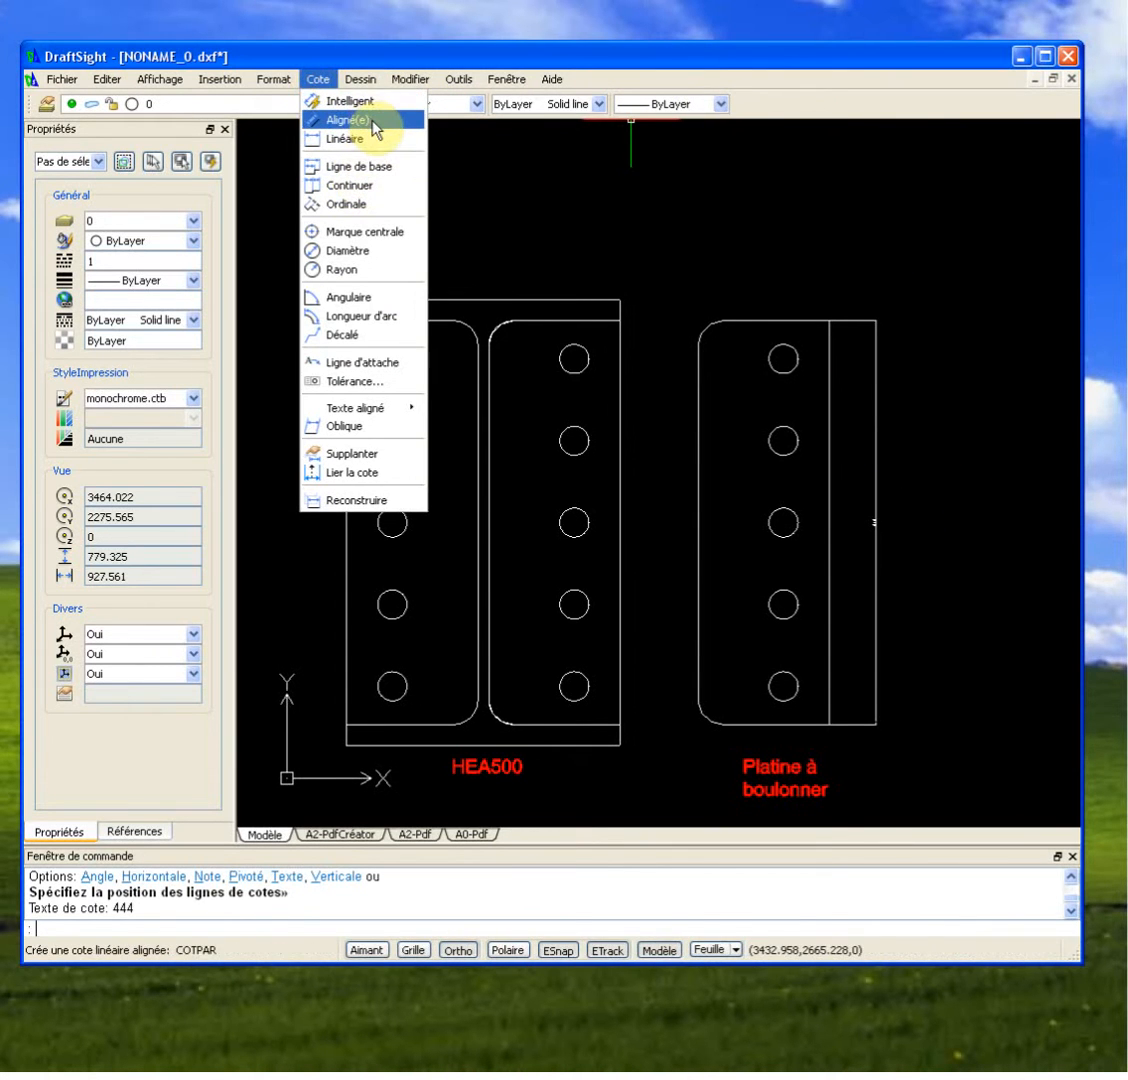
click(924, 471)
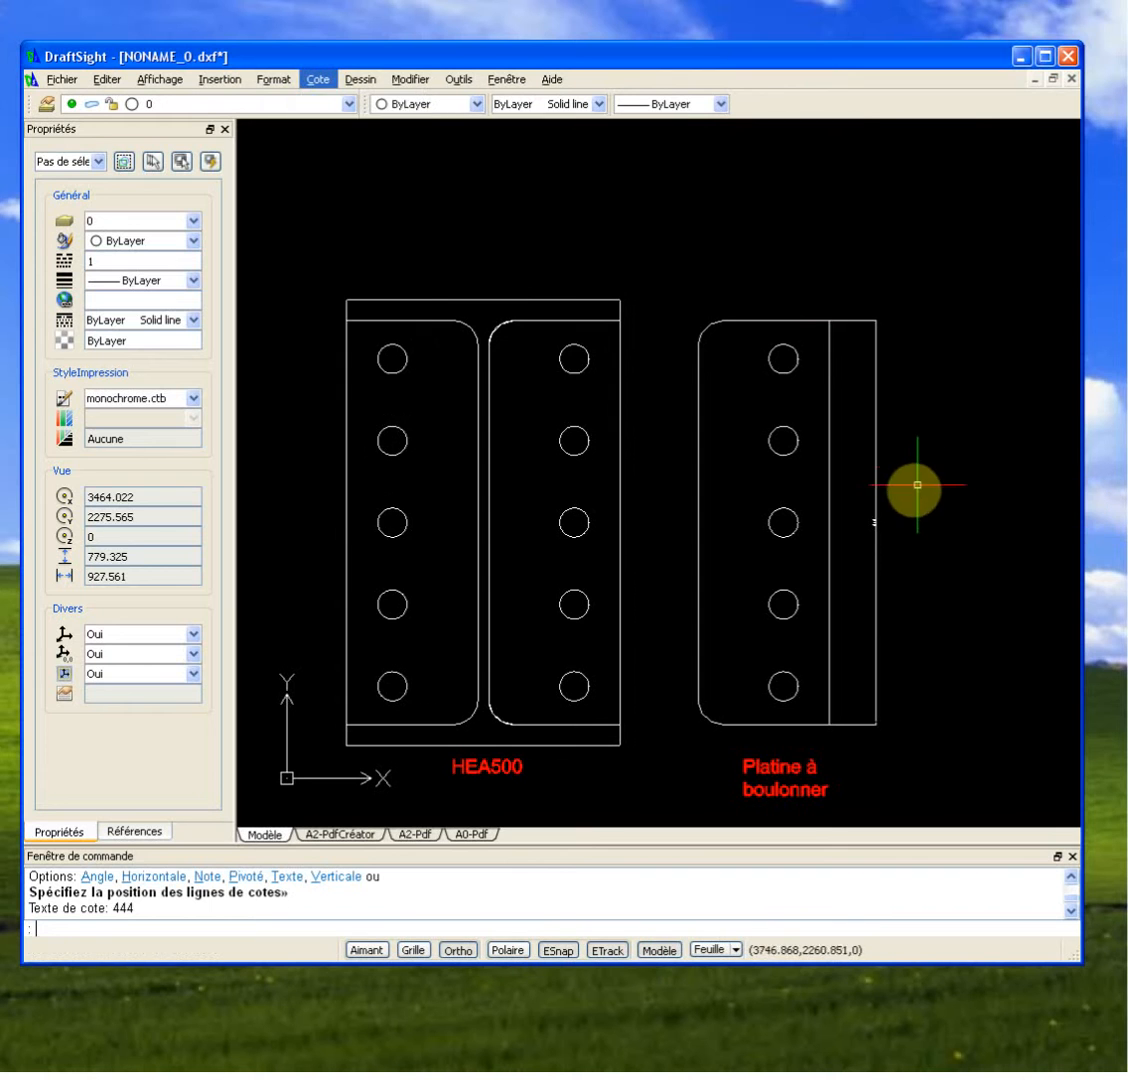
Select the plate's vertical dimension and set its text height to 150.
scroll(886, 545, up, 2)
scroll(866, 471, up, 3)
scroll(901, 504, down, 5)
middle_drag(909, 496, 863, 433)
scroll(863, 433, up, 2)
click(856, 410)
click(823, 466)
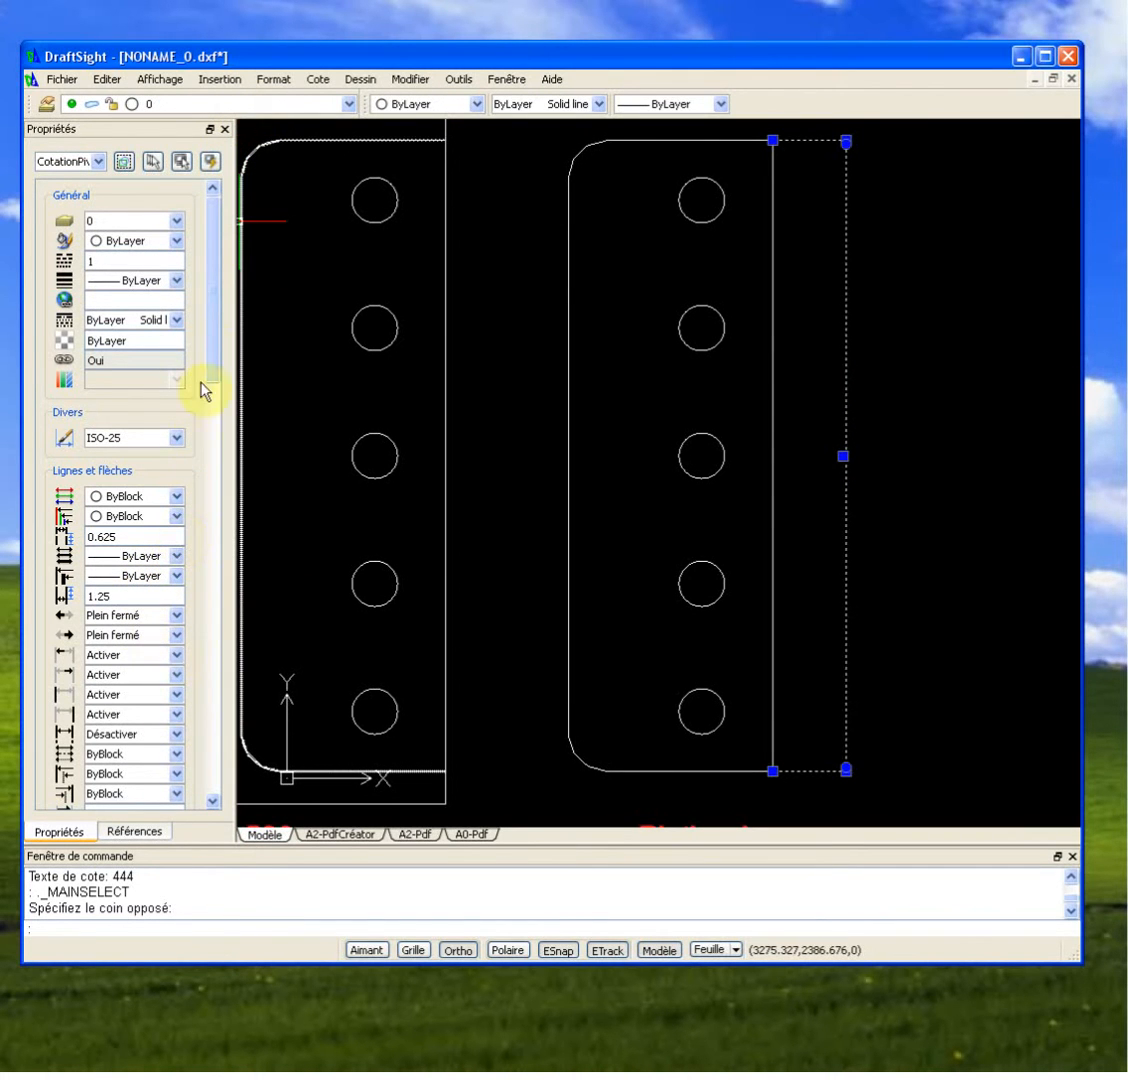
drag(218, 345, 212, 460)
click(123, 541)
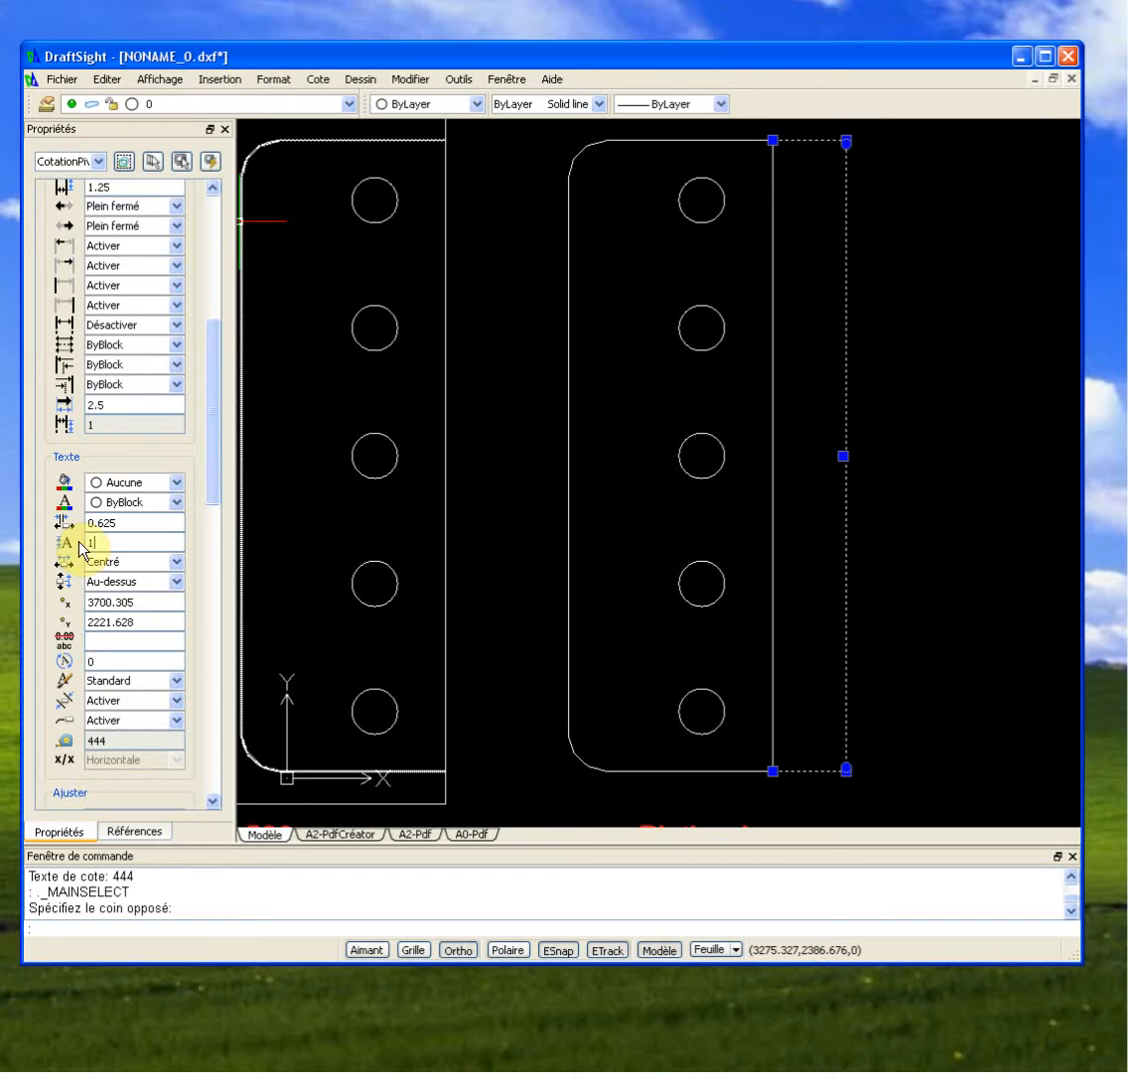
key(Tab)
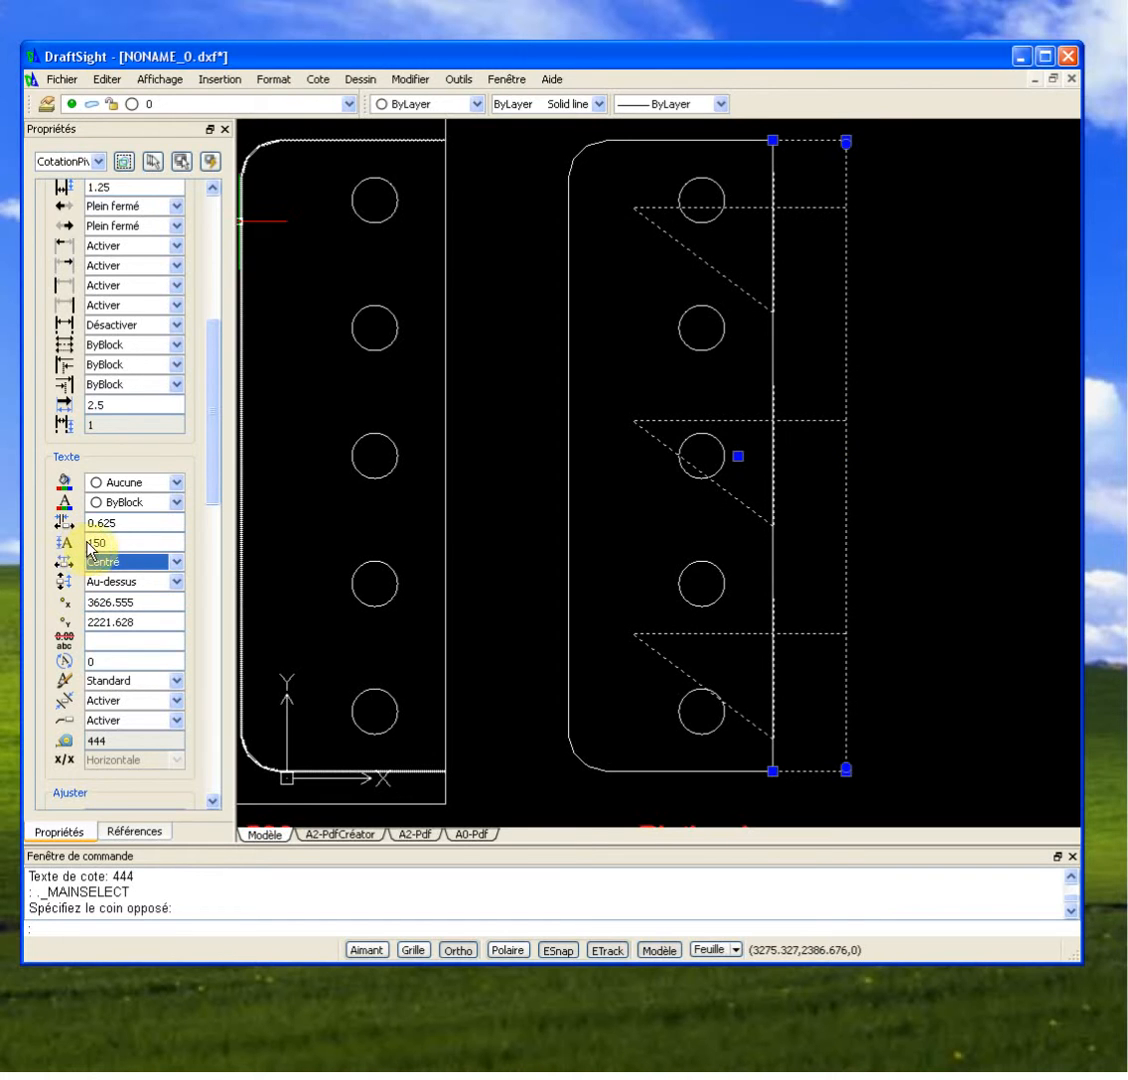
Reduce the dimension's text height, trying 30 before settling on 20.
click(77, 545)
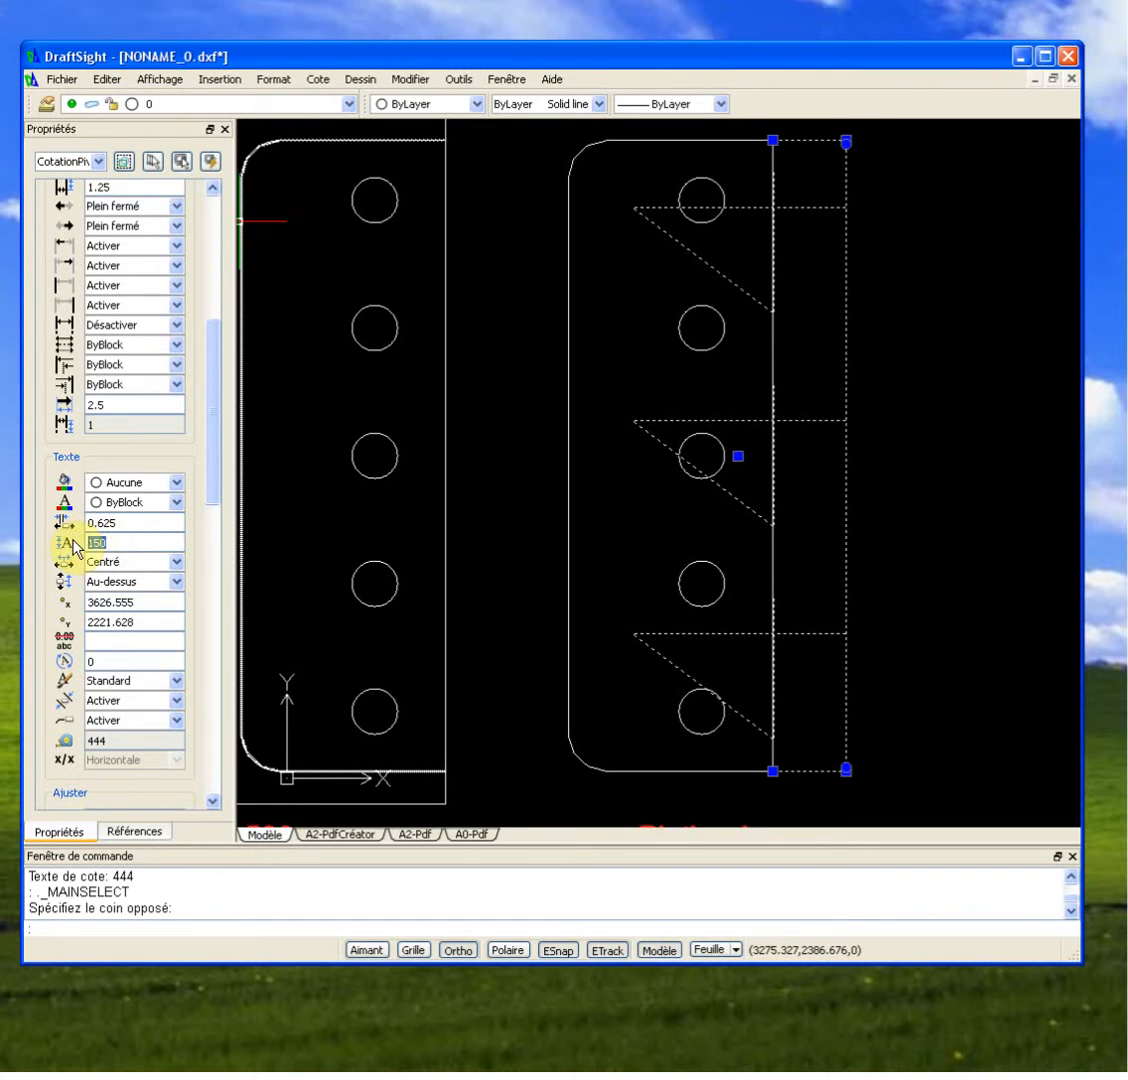
text(30)
key(Tab)
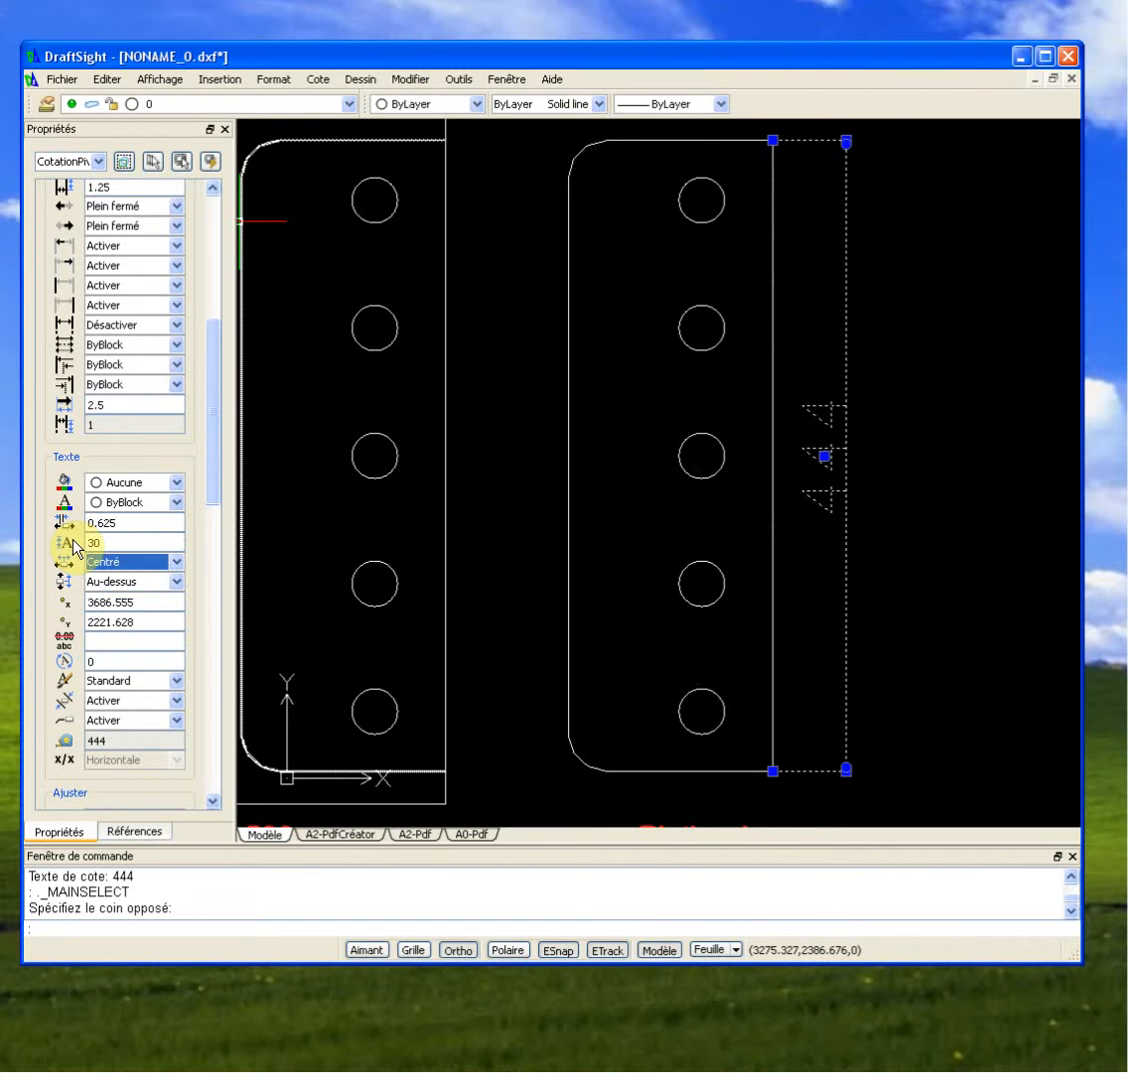
click(79, 546)
text(20)
key(Tab)
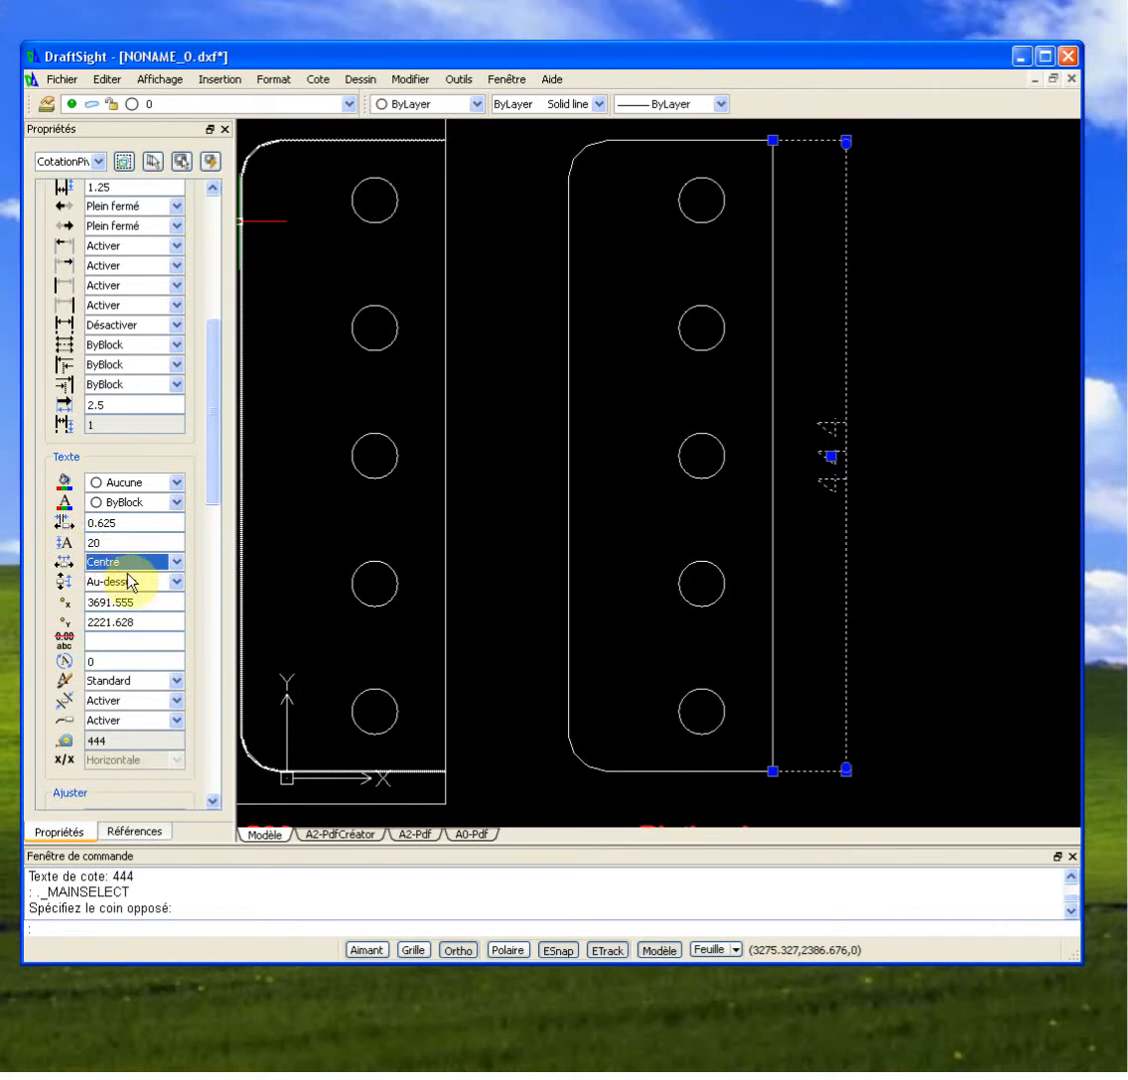
Increase the offset between the dimension's text and its line, trying 5 before settling on 10.
click(131, 524)
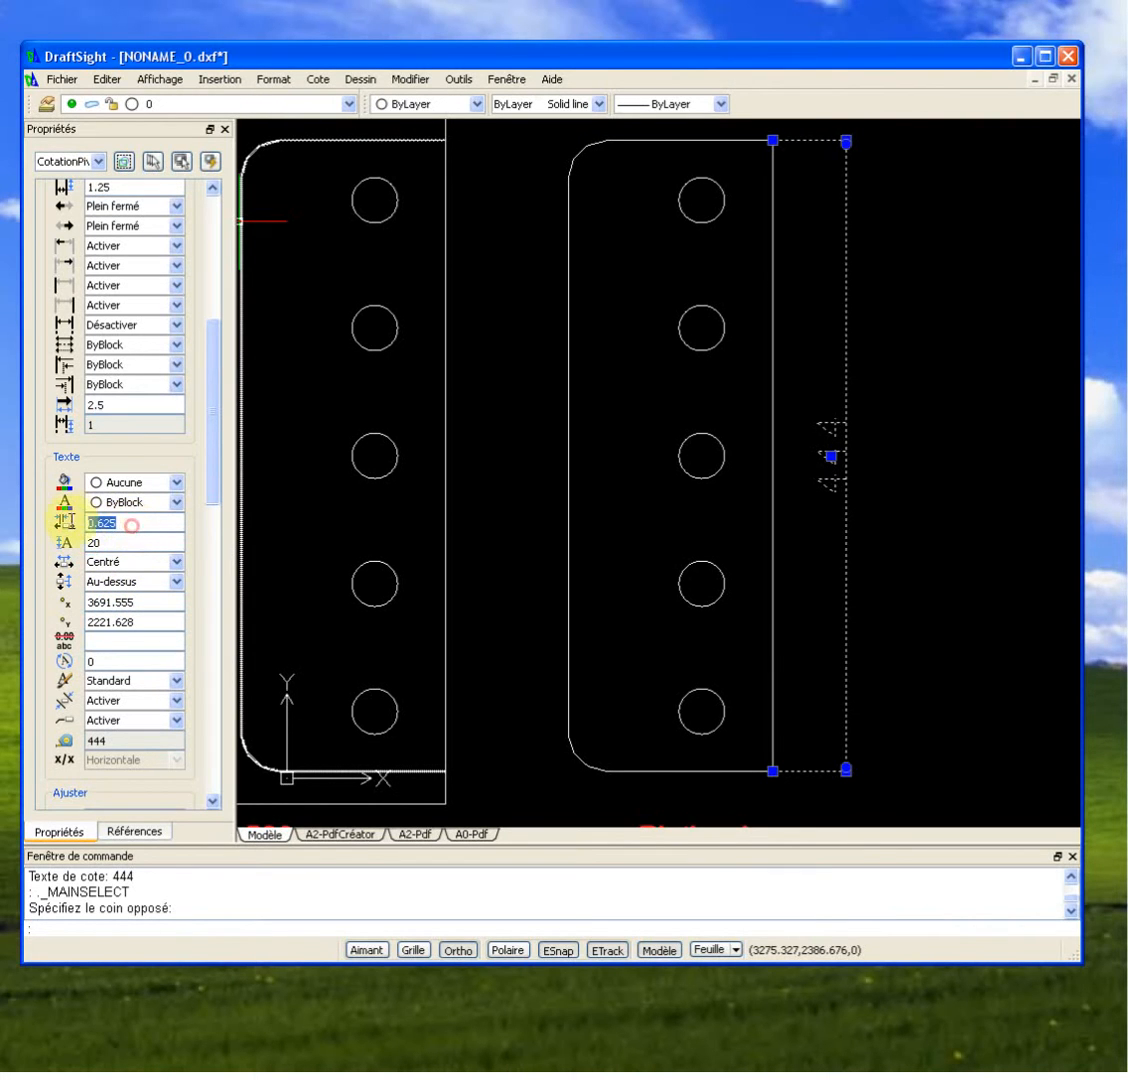
text(5)
key(Tab)
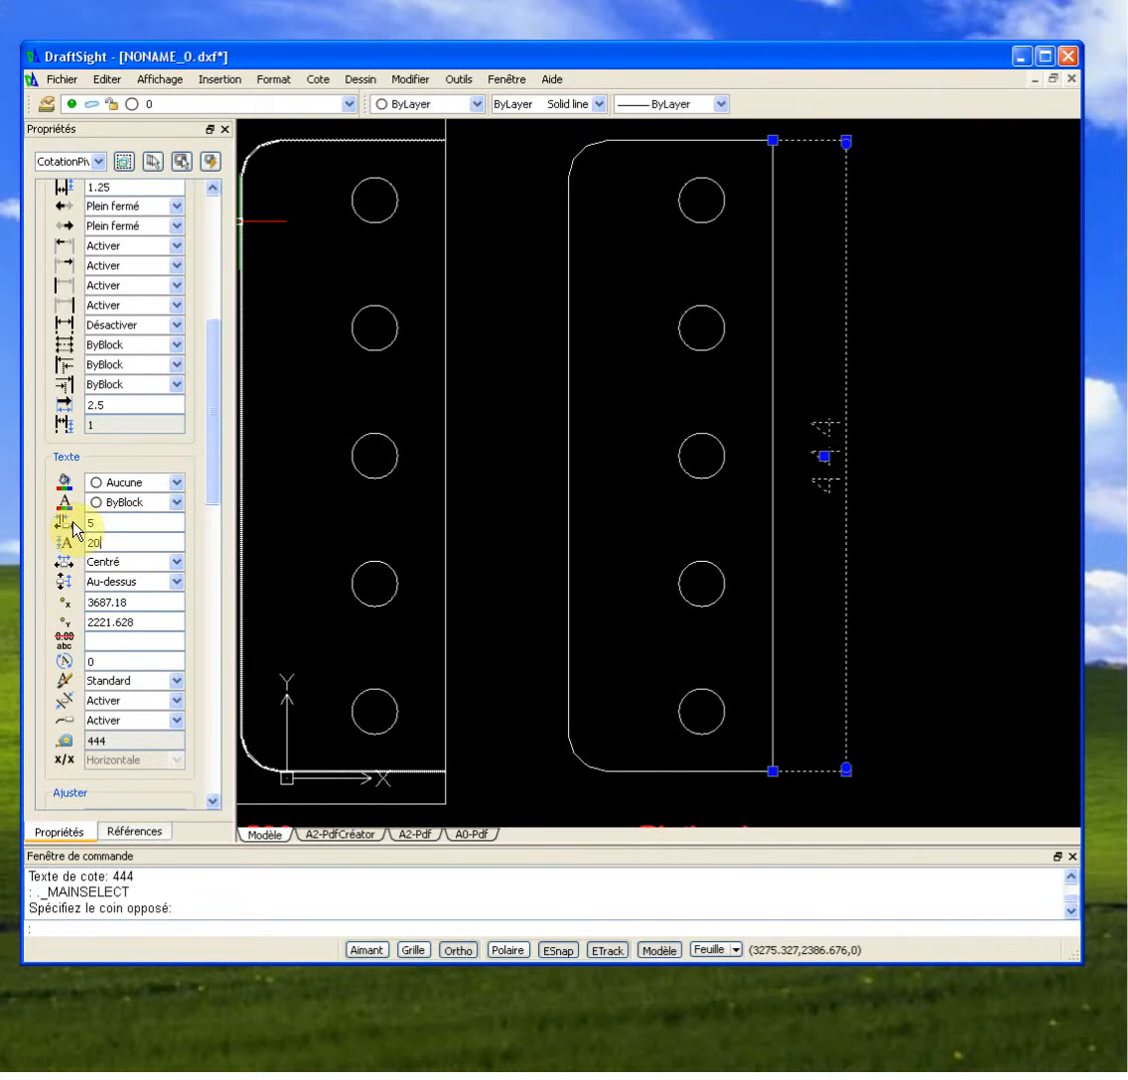
click(113, 524)
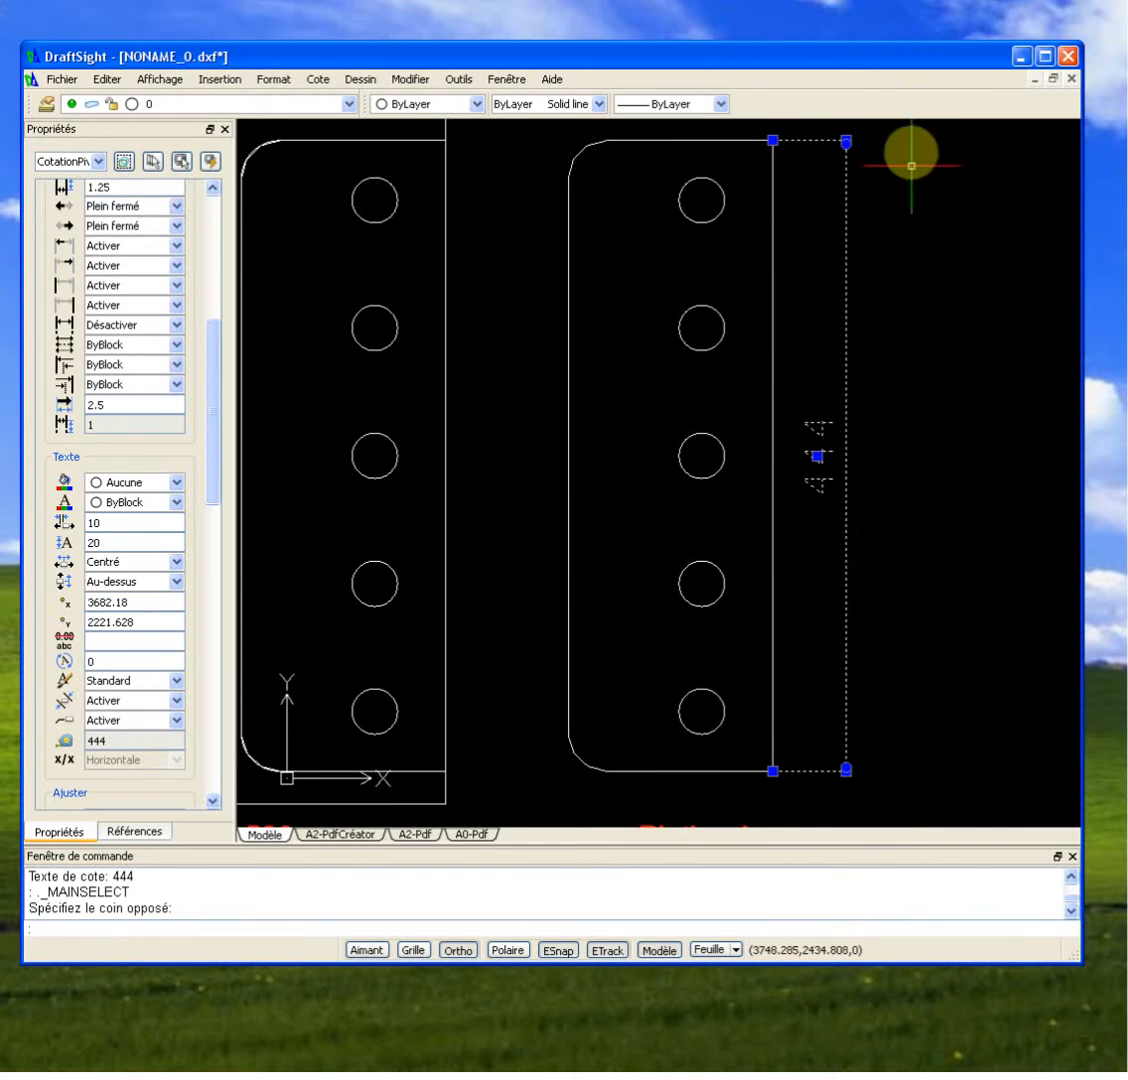
Set the arrow size of the plate's vertical dimension to 10.
drag(209, 470, 211, 411)
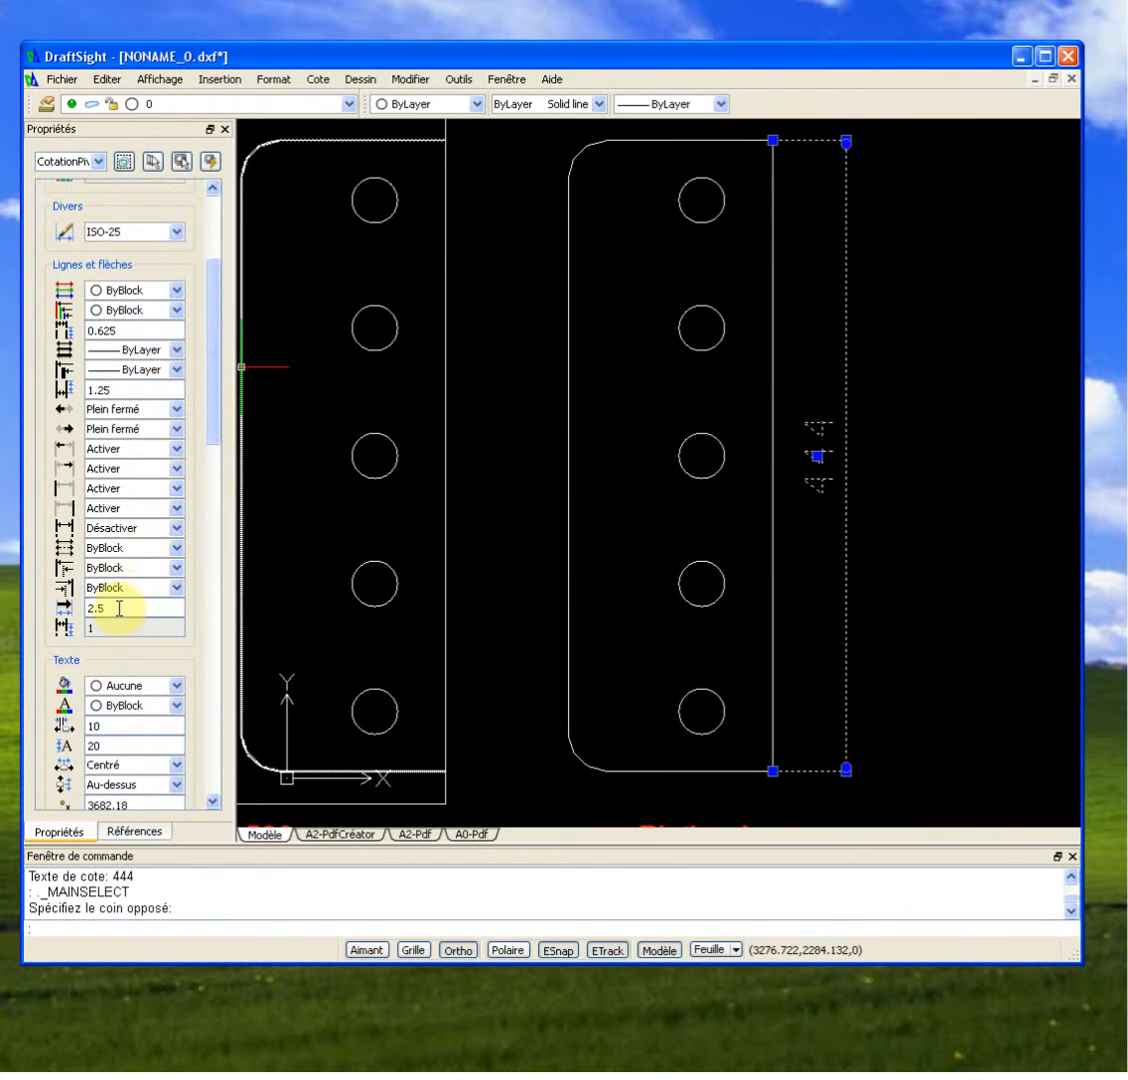
click(63, 598)
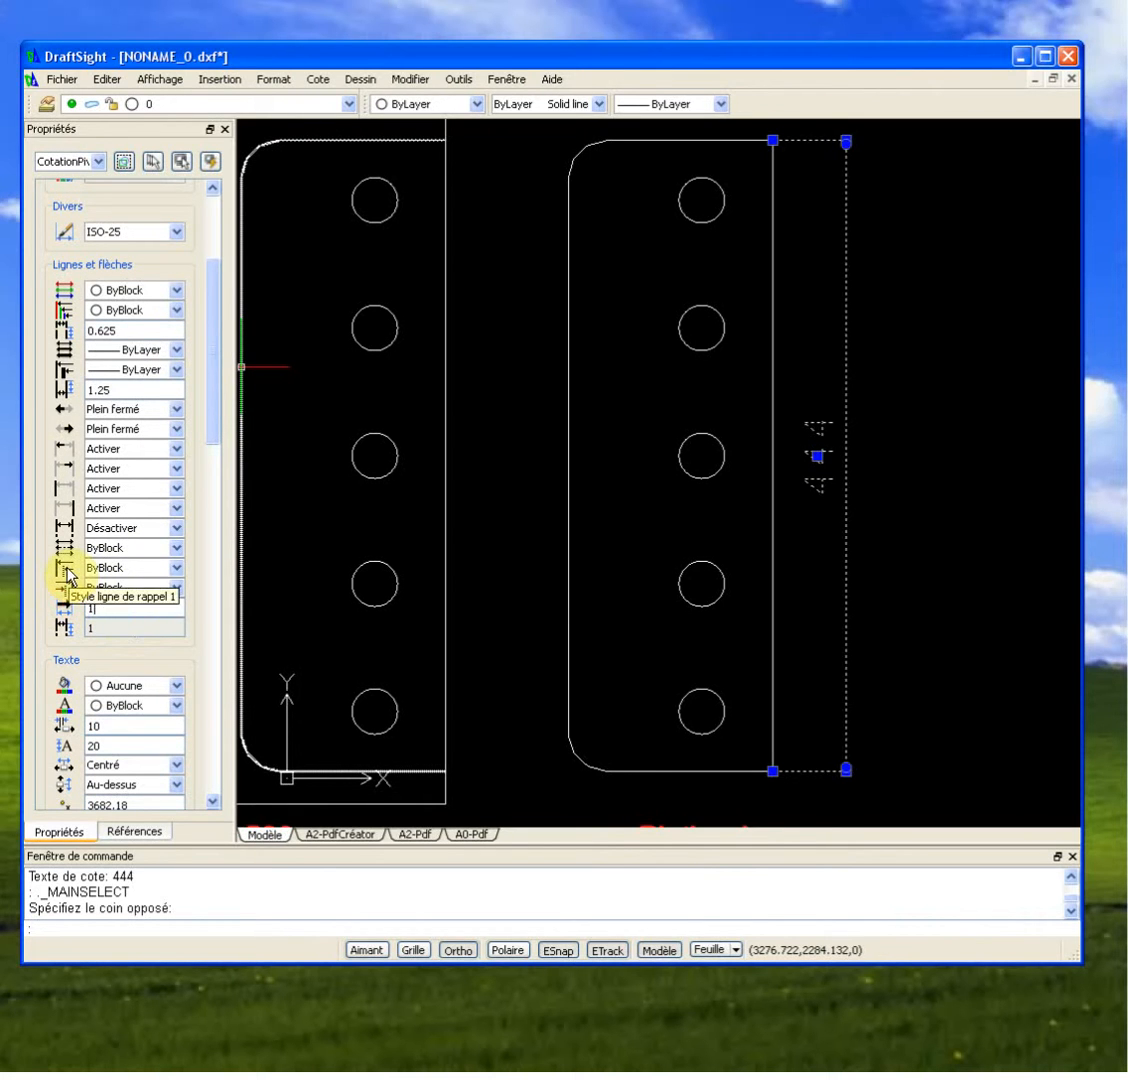
text(10)
key(Return)
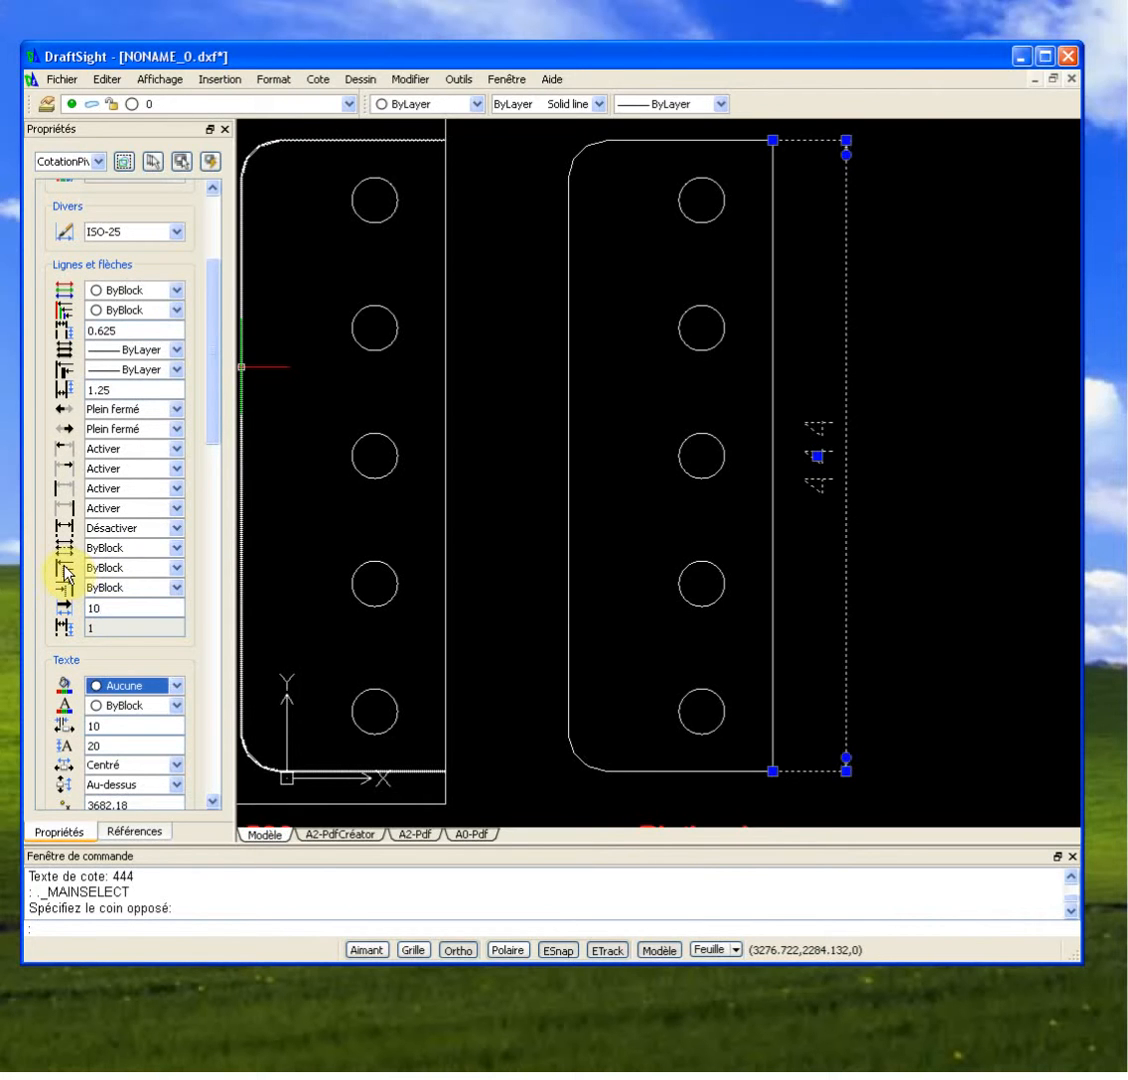
Set the arrow size of the plate's vertical dimension to 20.
click(110, 609)
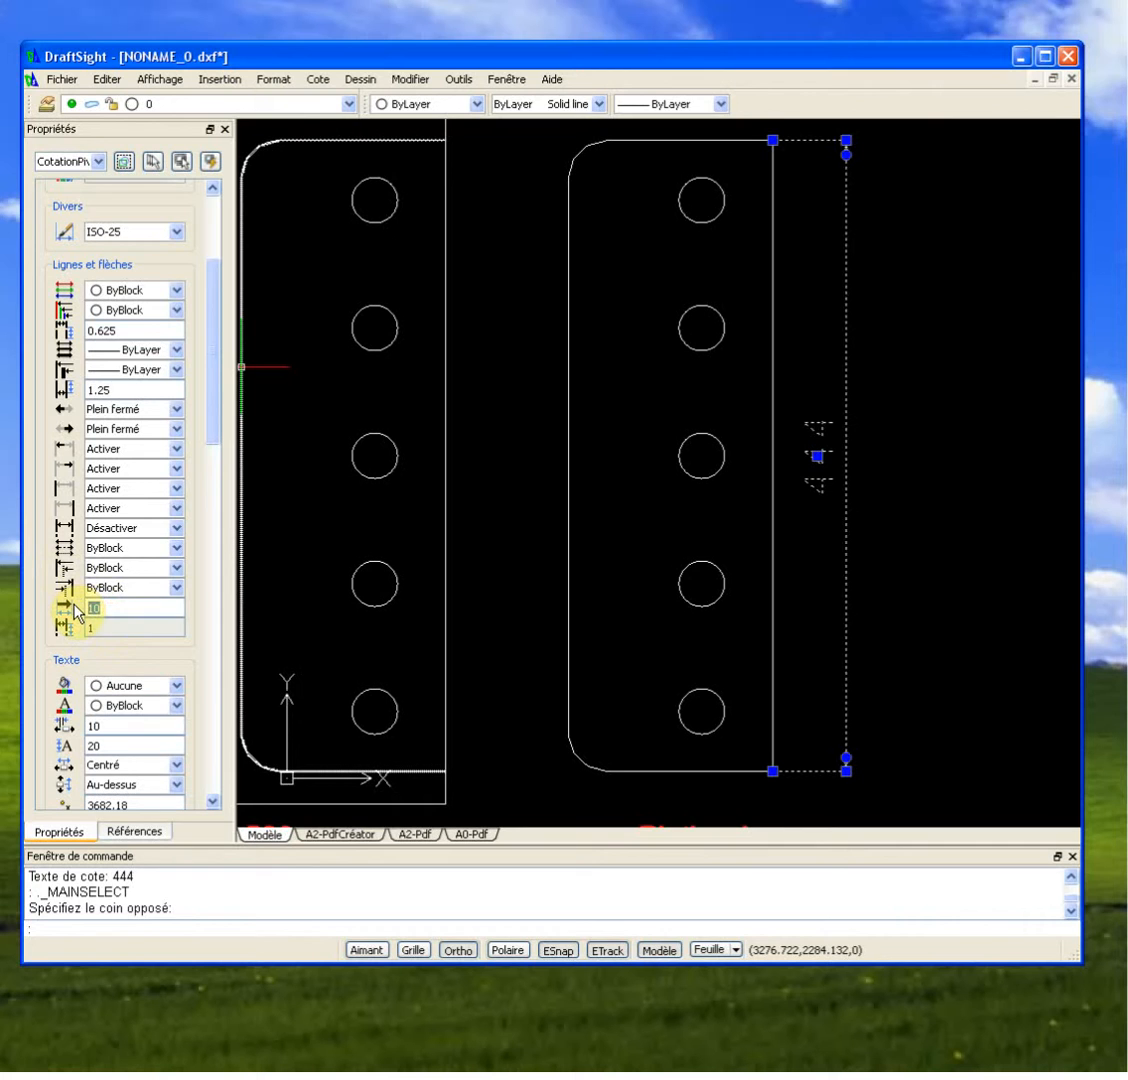
key(Return)
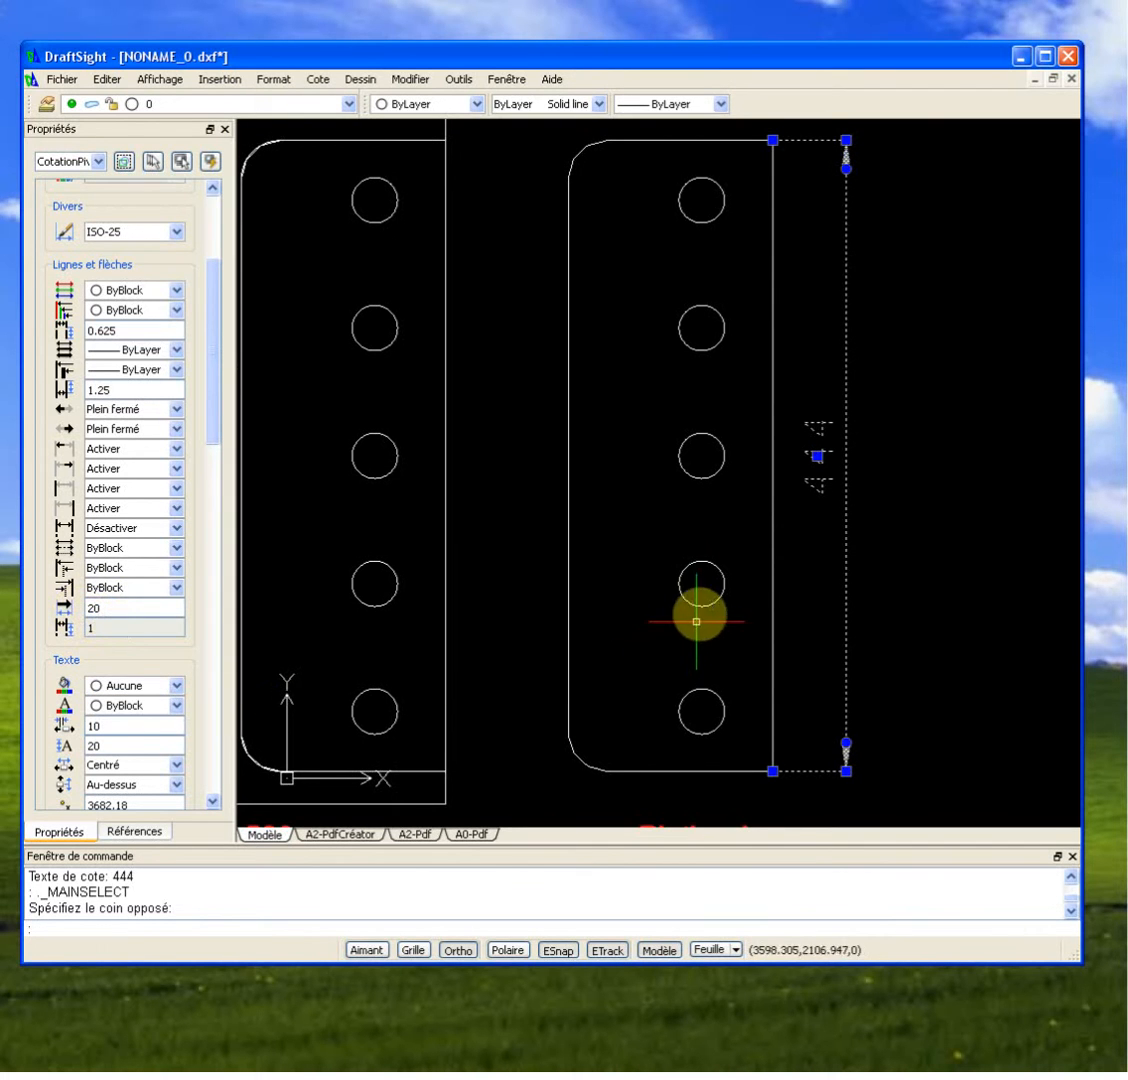
click(108, 628)
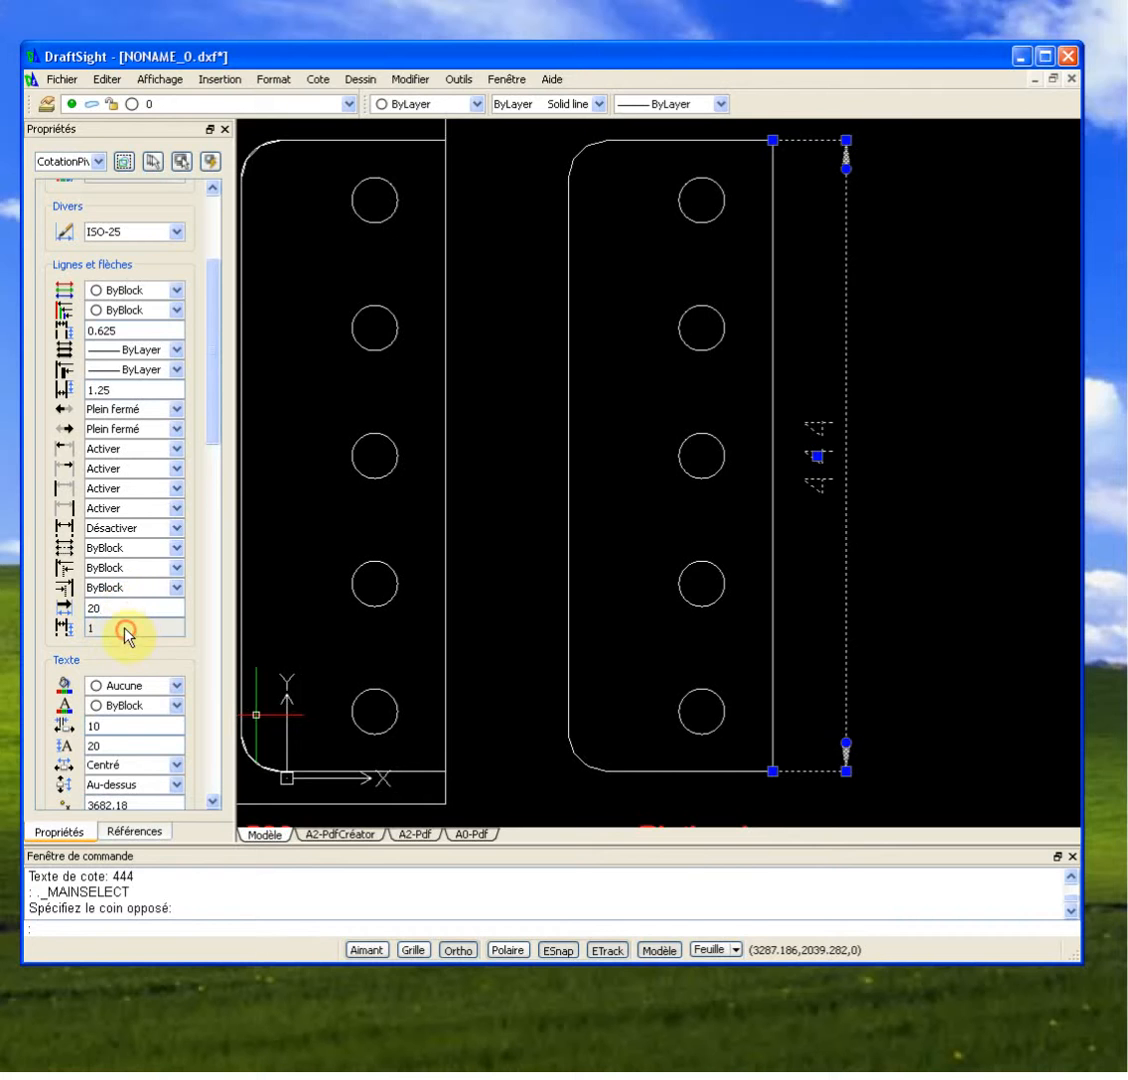
Set the dimension's extension-line overshoot beyond the dimension line to 10 and the extension-line offset from the plate to 10.
click(78, 395)
text(10)
key(Tab)
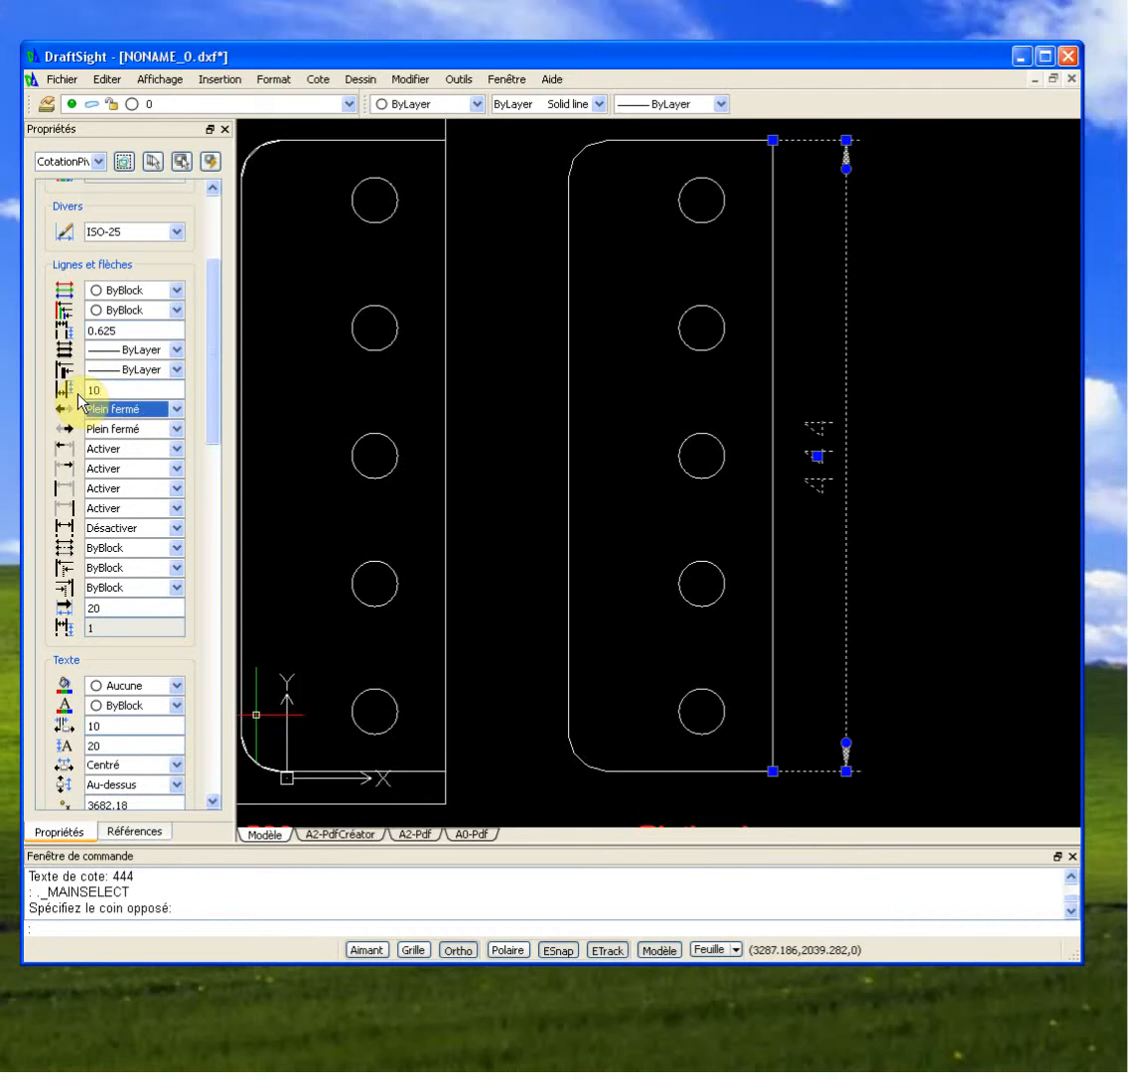
click(59, 334)
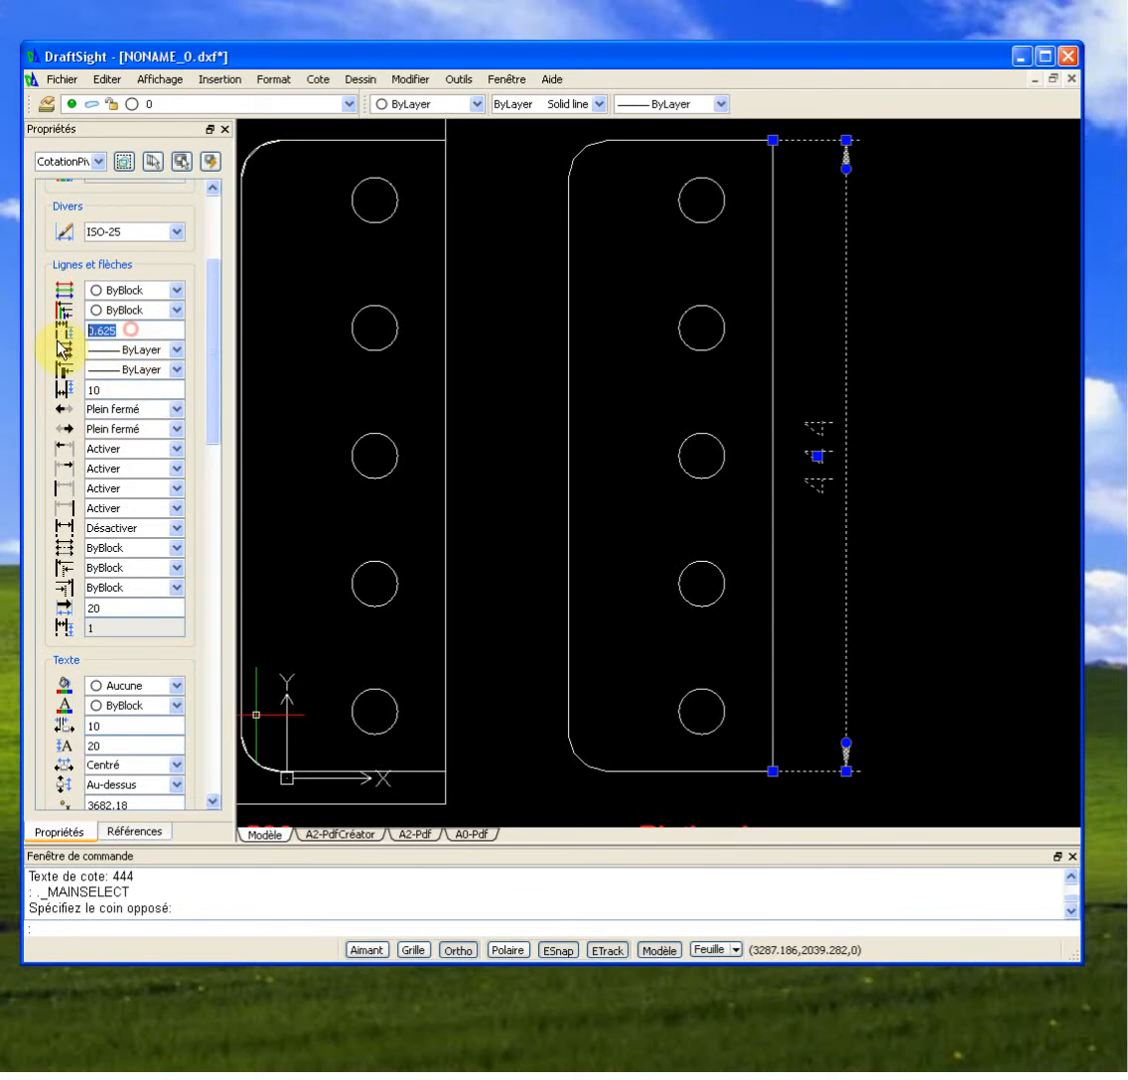
key(Tab)
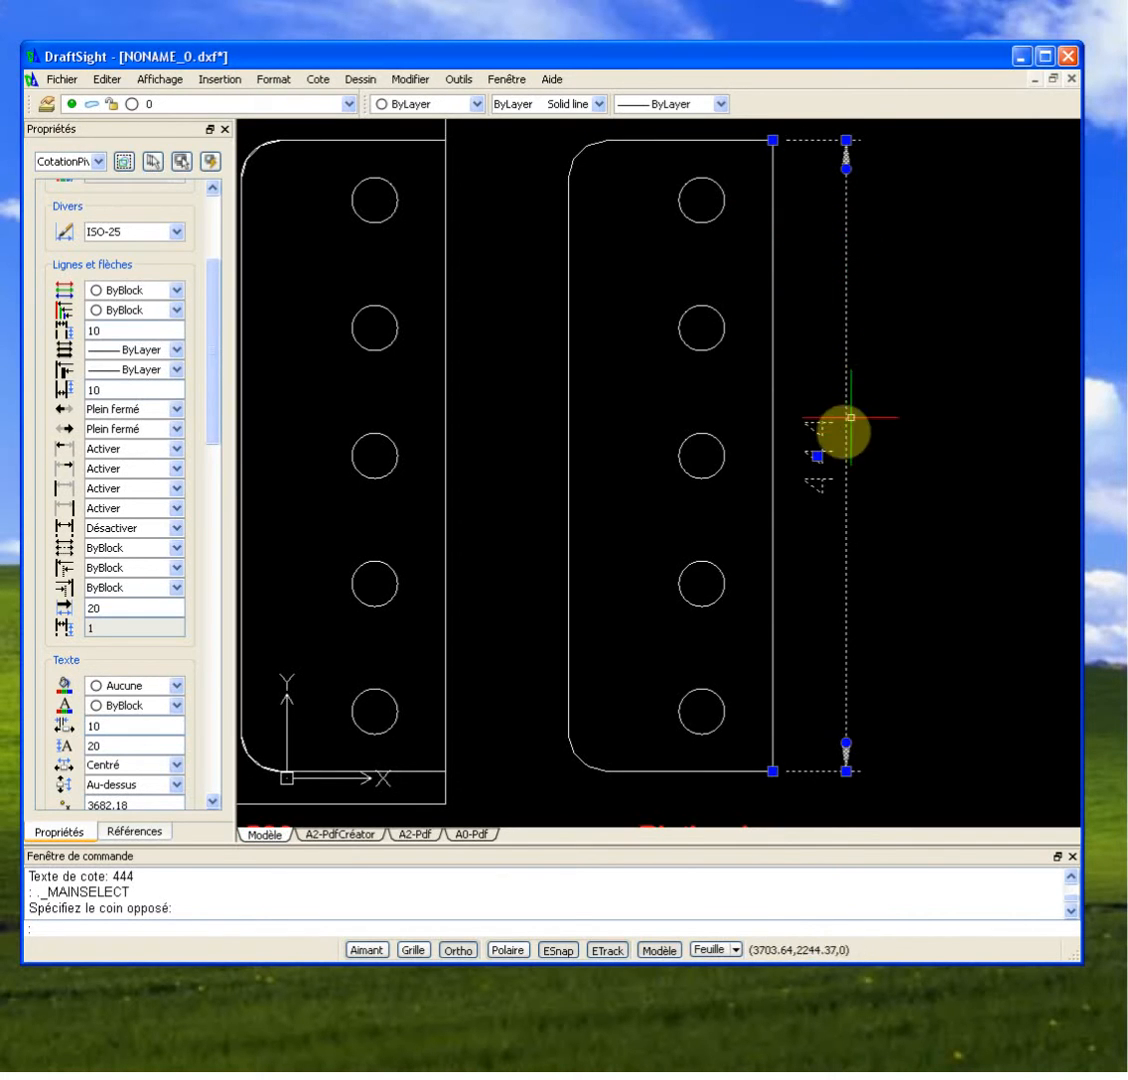
Edit the plate's dimension text and change its font to Verdana.
text(d)
key(Return)
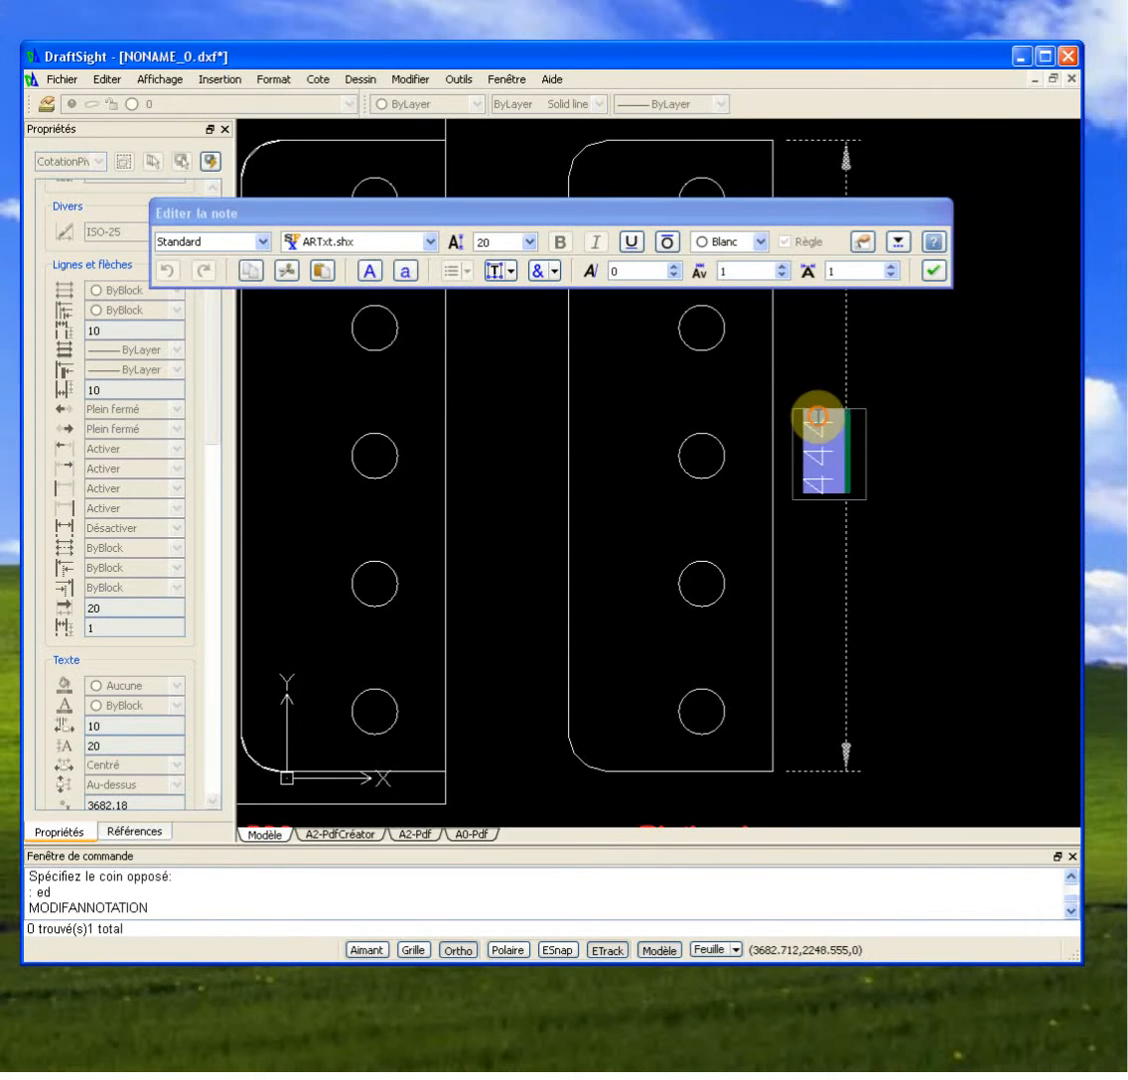
click(350, 239)
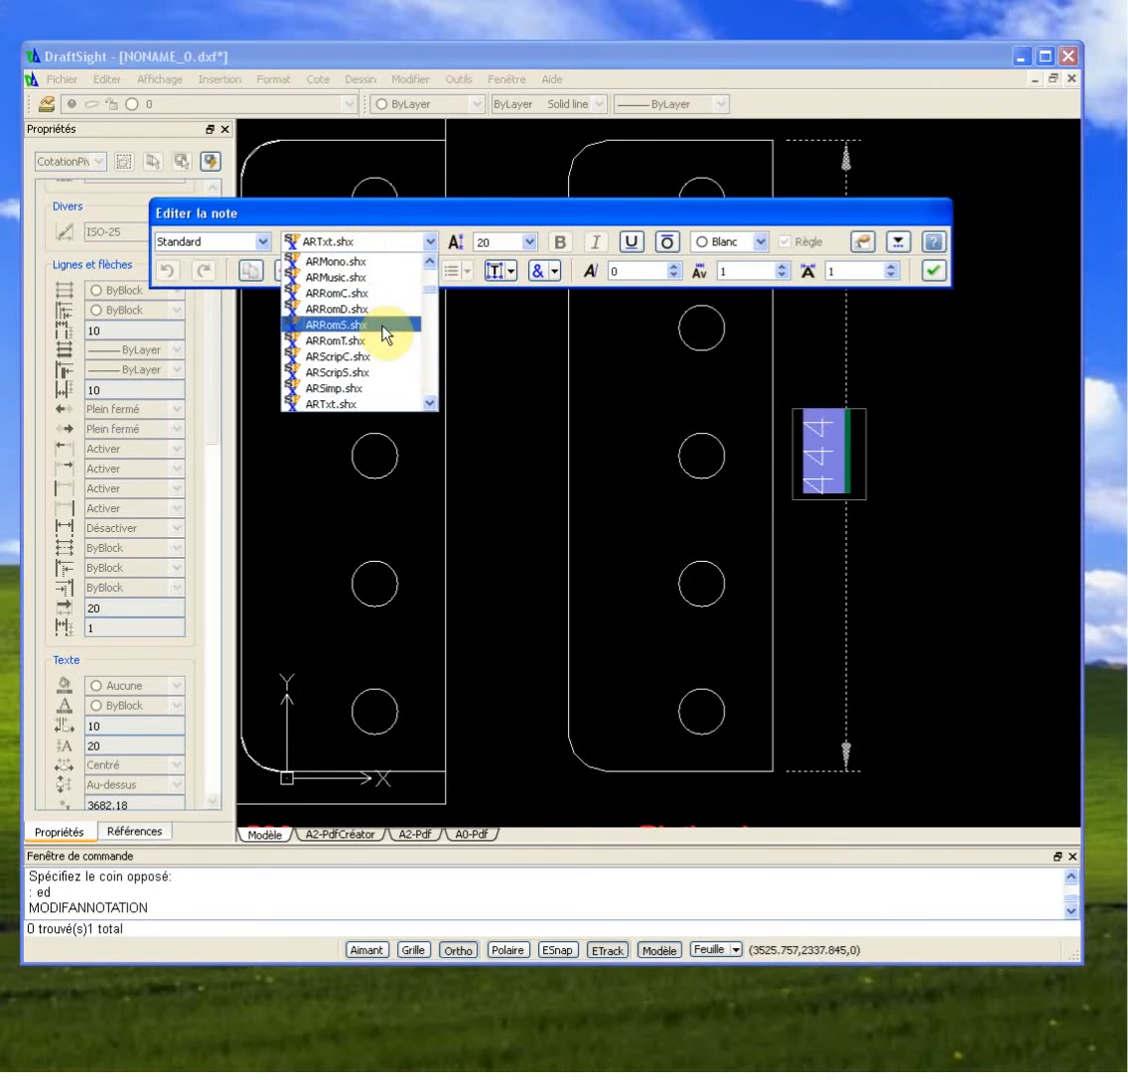
scroll(385, 325, down, 15)
scroll(378, 377, down, 3)
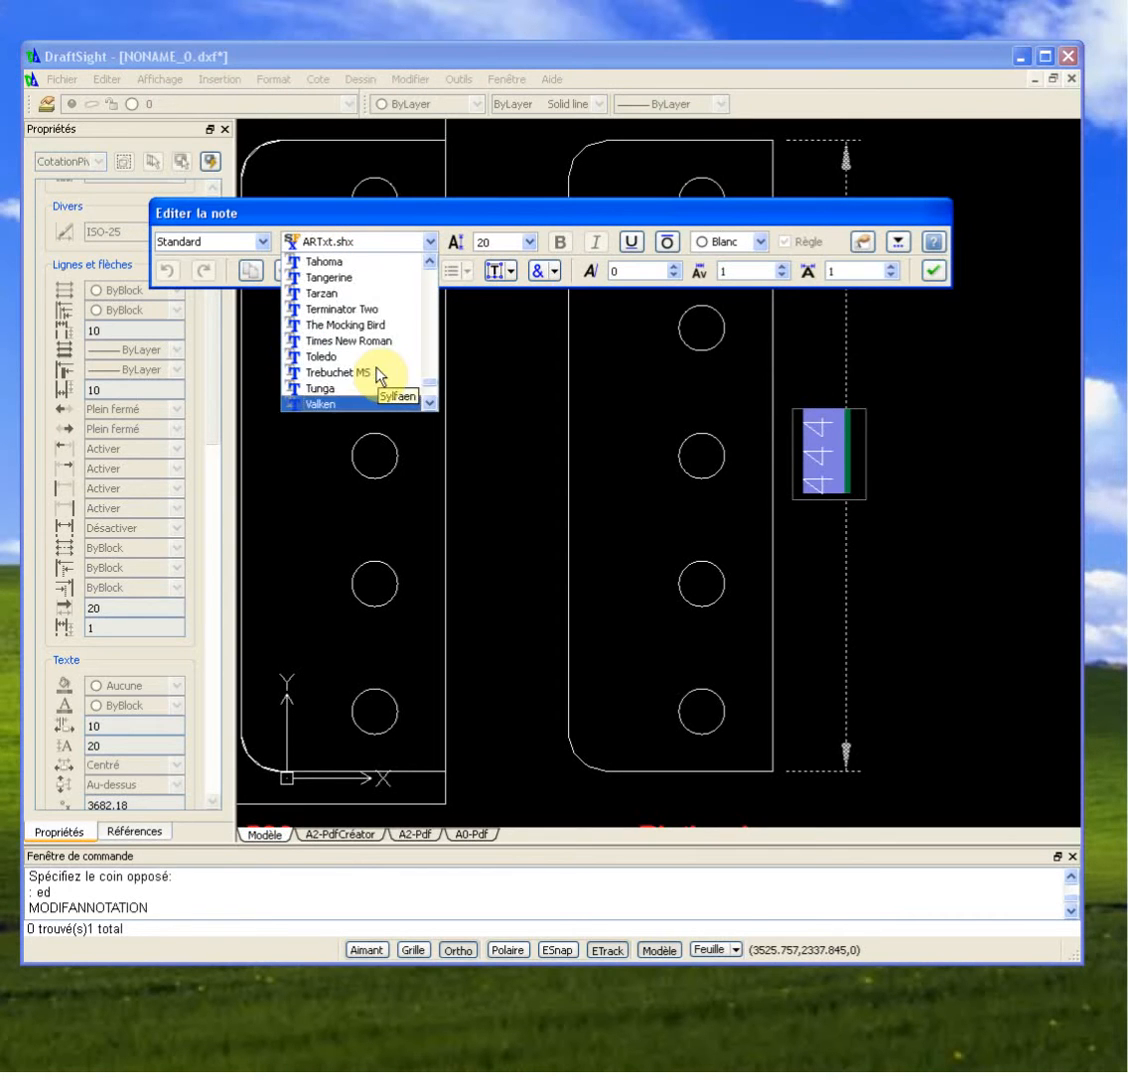
scroll(355, 365, down, 2)
click(355, 338)
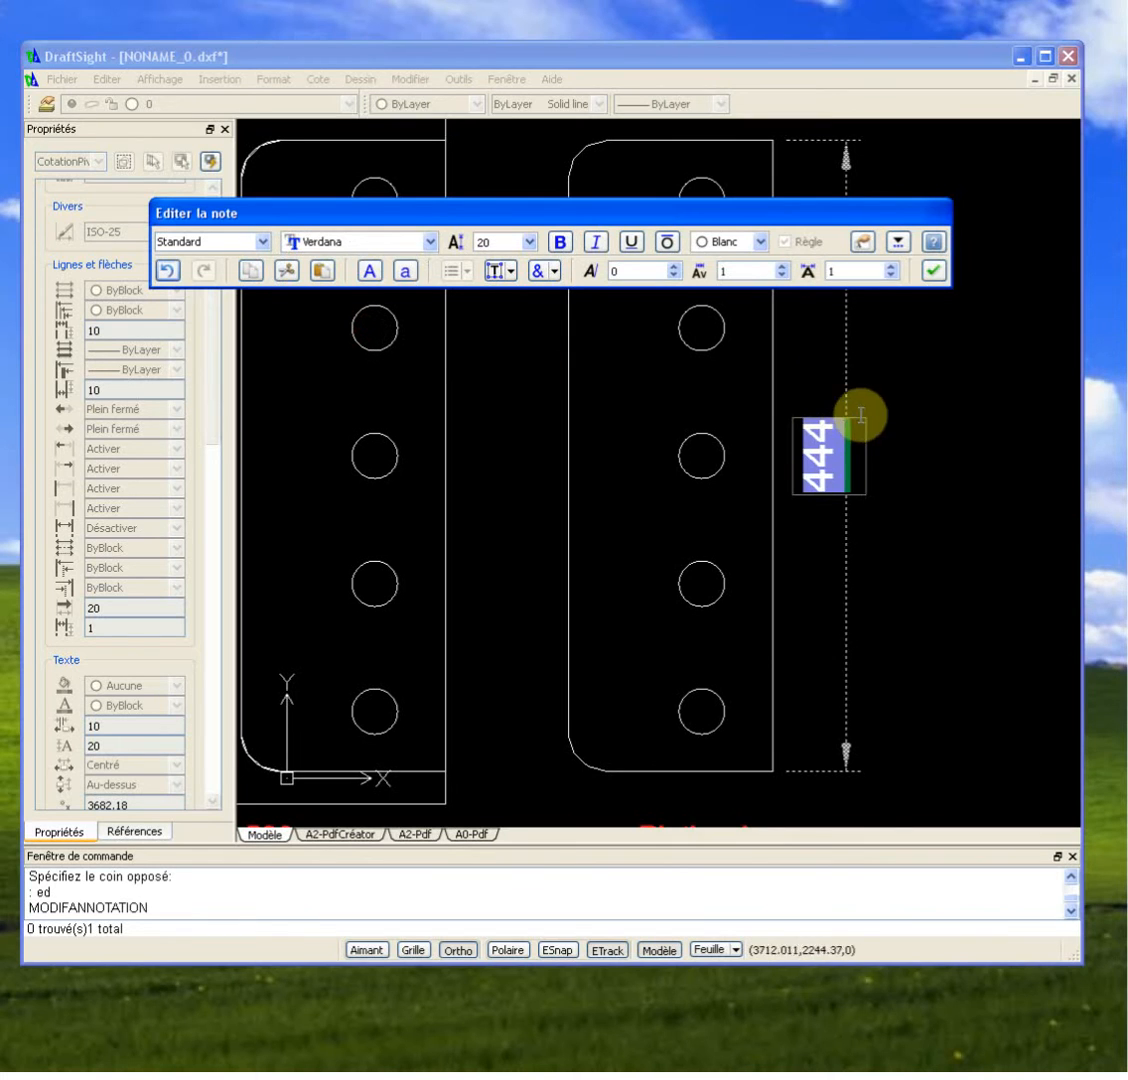
click(935, 273)
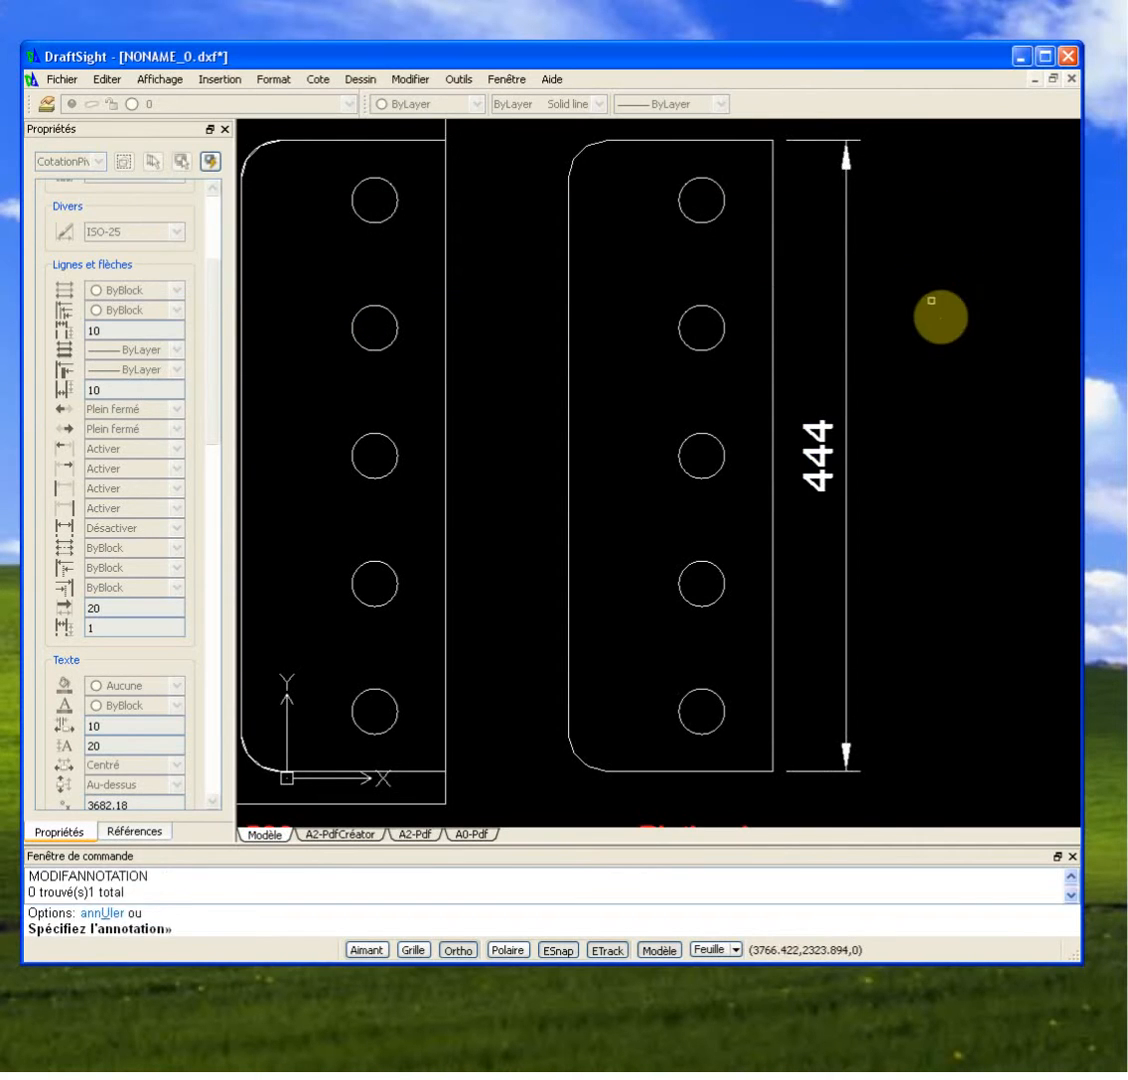
key(Escape)
Examine how the plate's dimension appears in the Platine de jonction, Détail and Détail sur perçage viewports of the A2-PdfCréator sheet.
scroll(899, 485, down, 2)
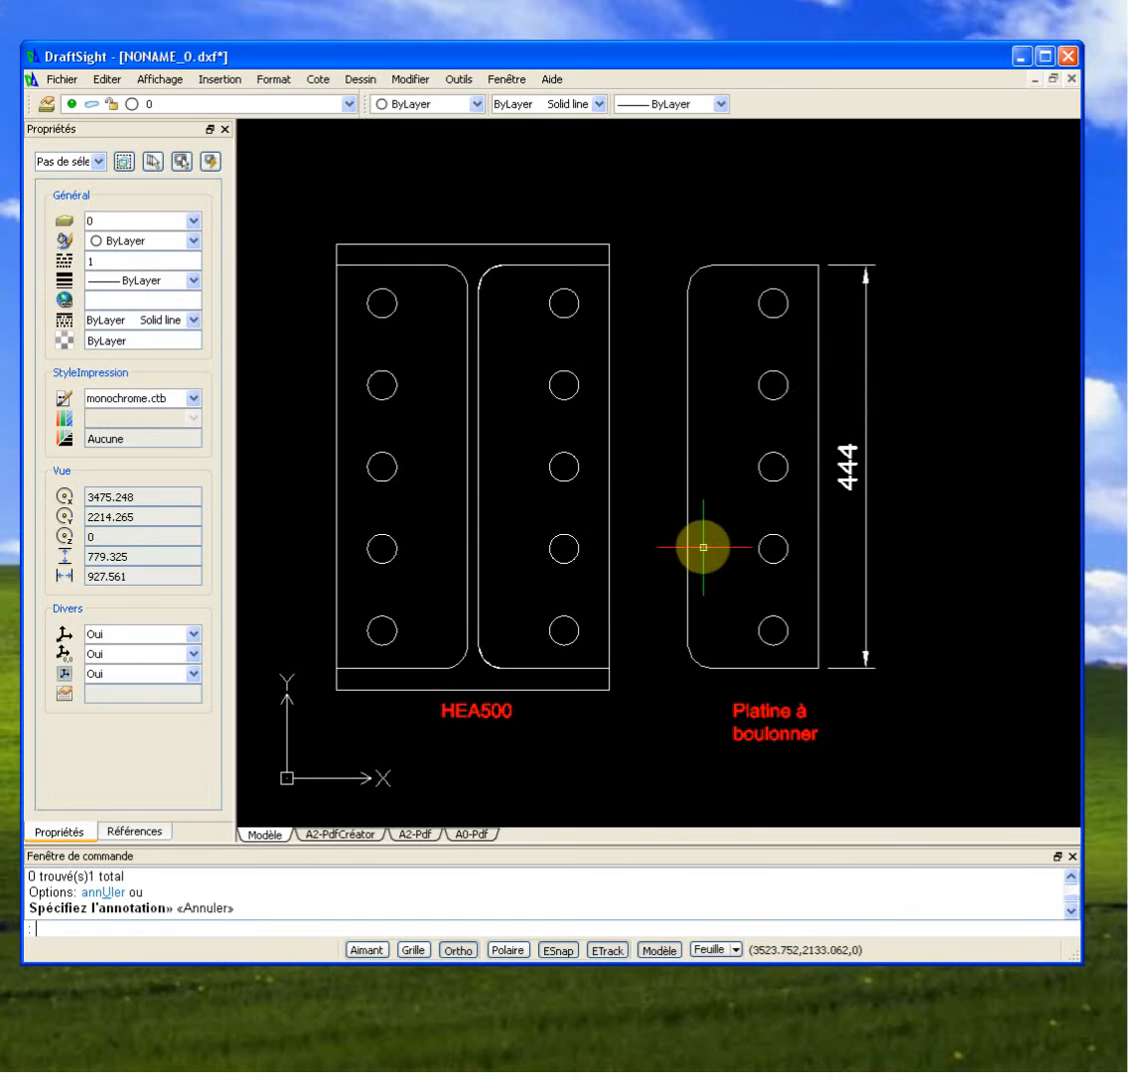
click(366, 834)
scroll(626, 684, down, 1)
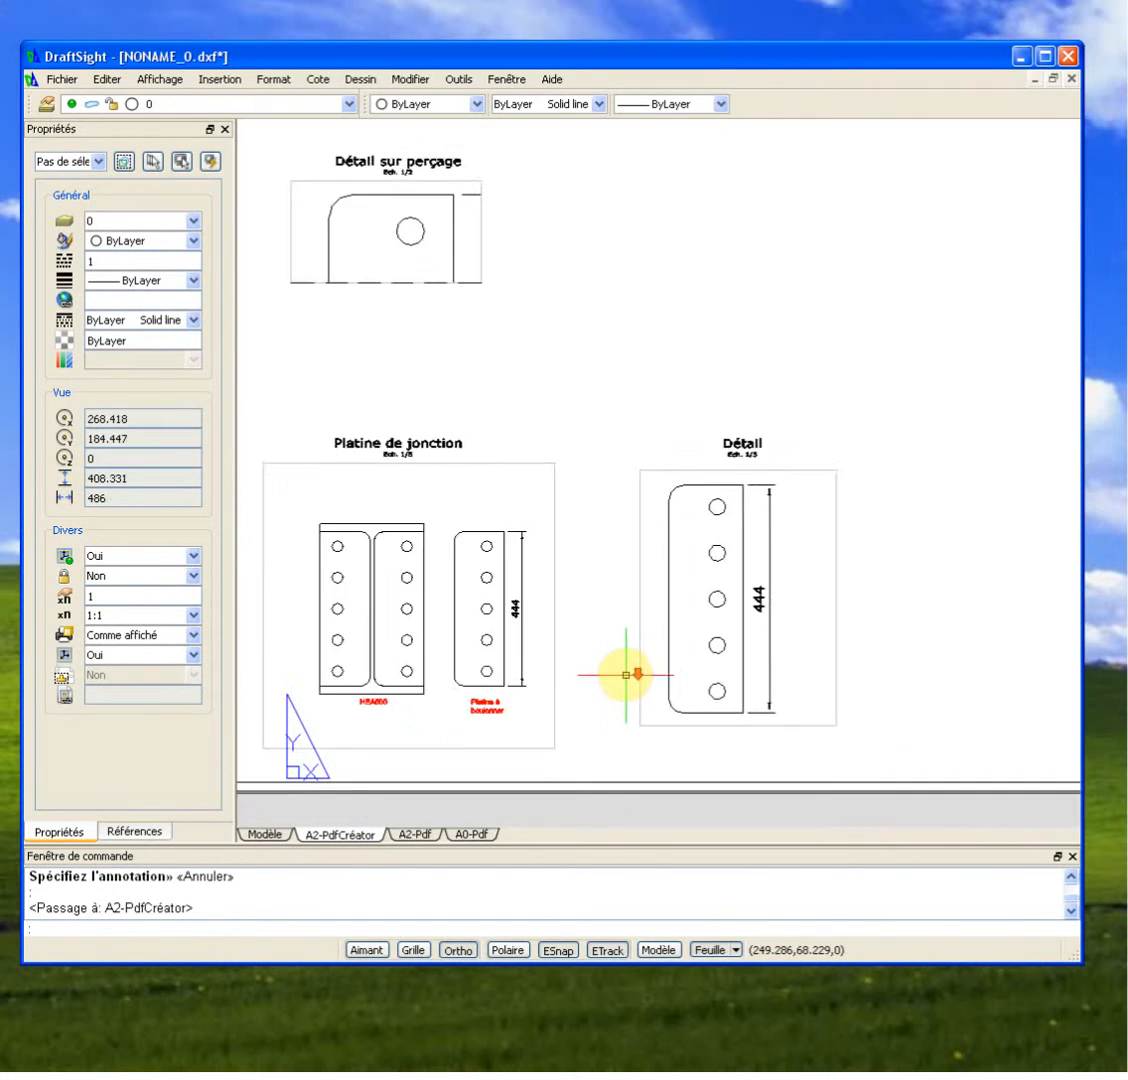
scroll(629, 670, up, 1)
mouse_move(659, 574)
middle_down()
mouse_move(719, 557)
mouse_move(773, 521)
mouse_move(740, 478)
middle_up()
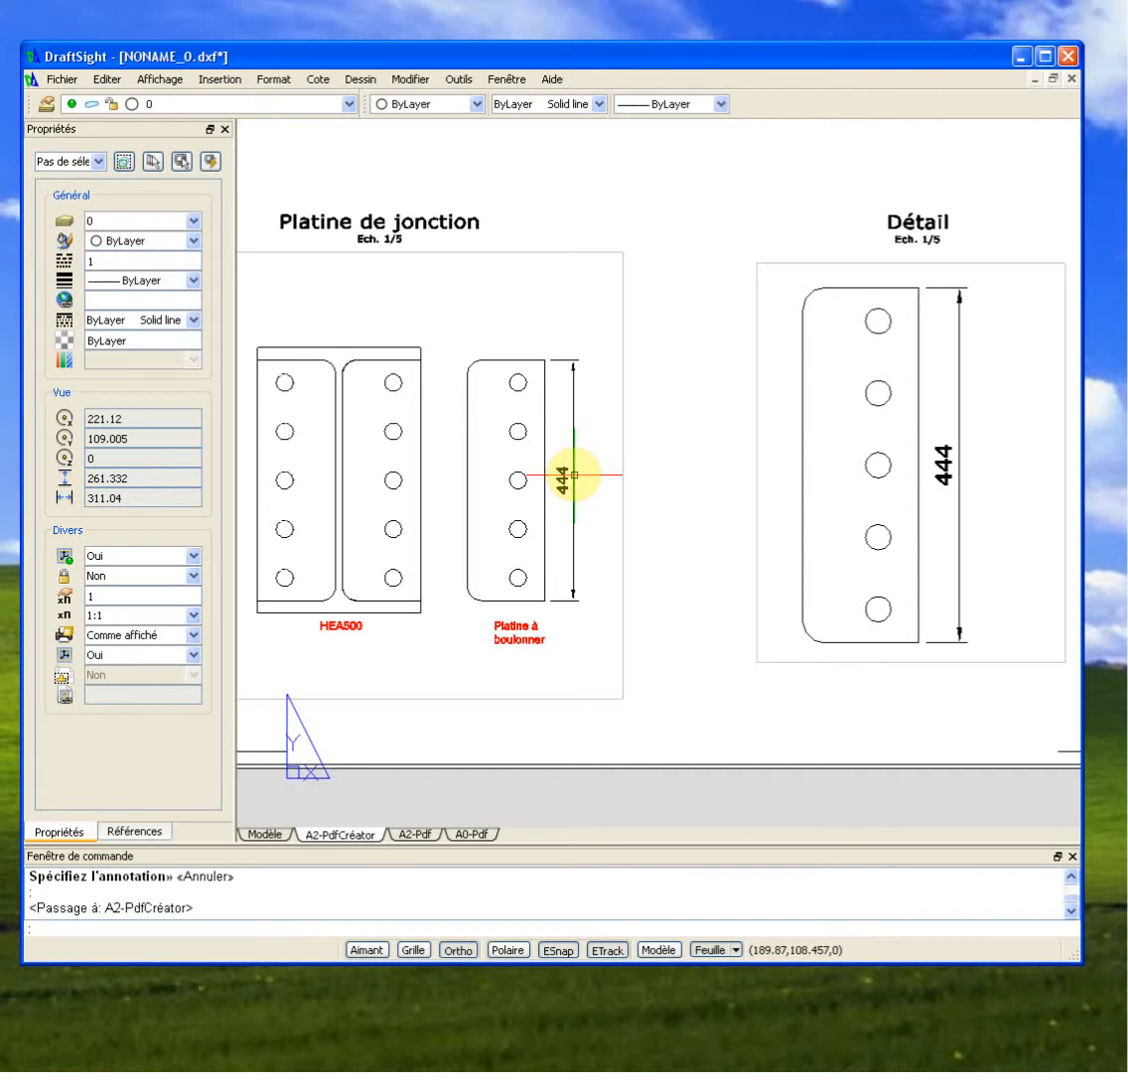
click(577, 472)
scroll(579, 478, up, 3)
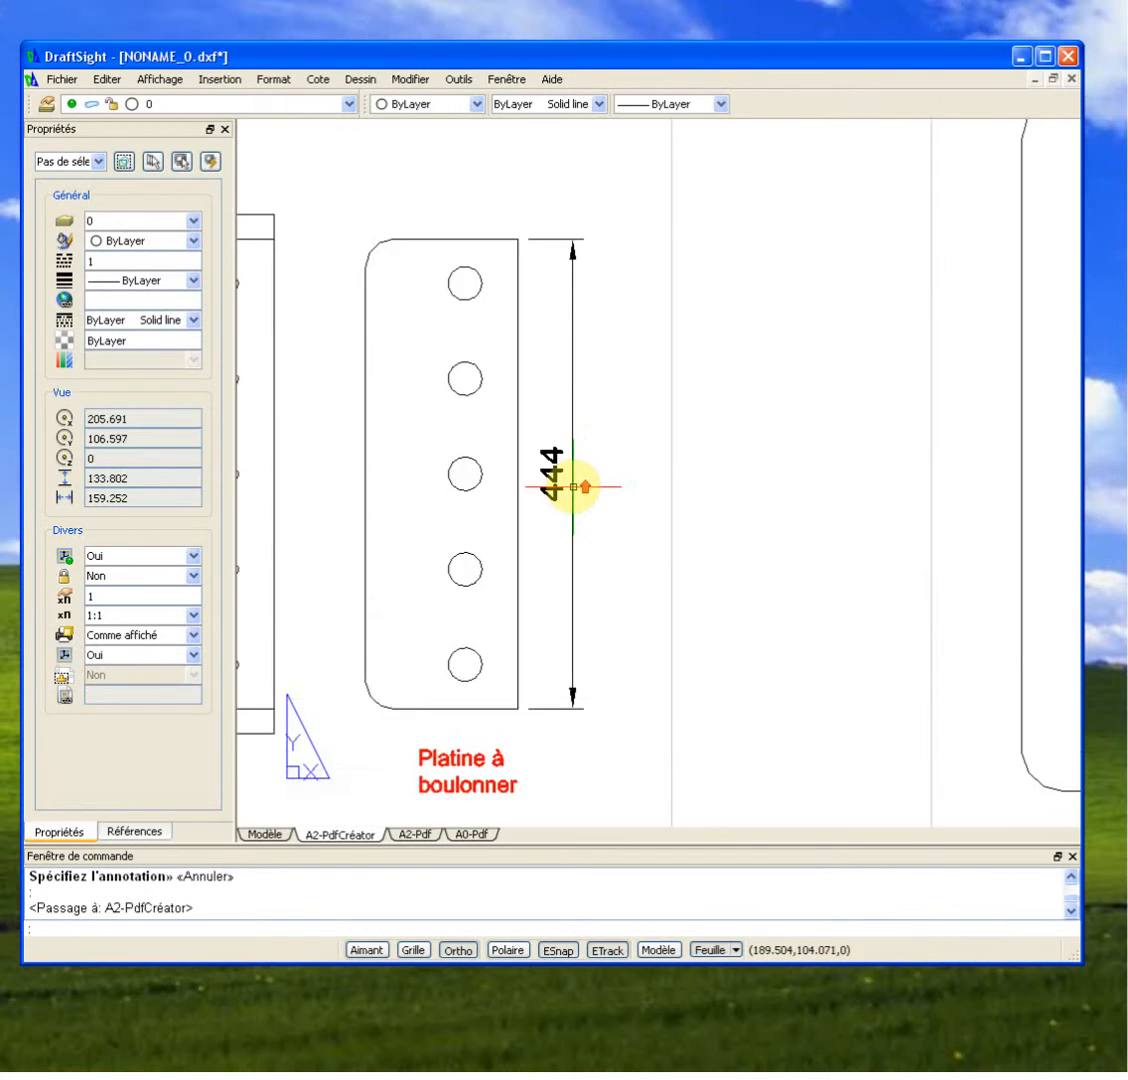
middle_drag(572, 488, 421, 467)
scroll(540, 446, down, 2)
middle_drag(599, 437, 389, 453)
scroll(760, 459, down, 2)
scroll(760, 630, down, 4)
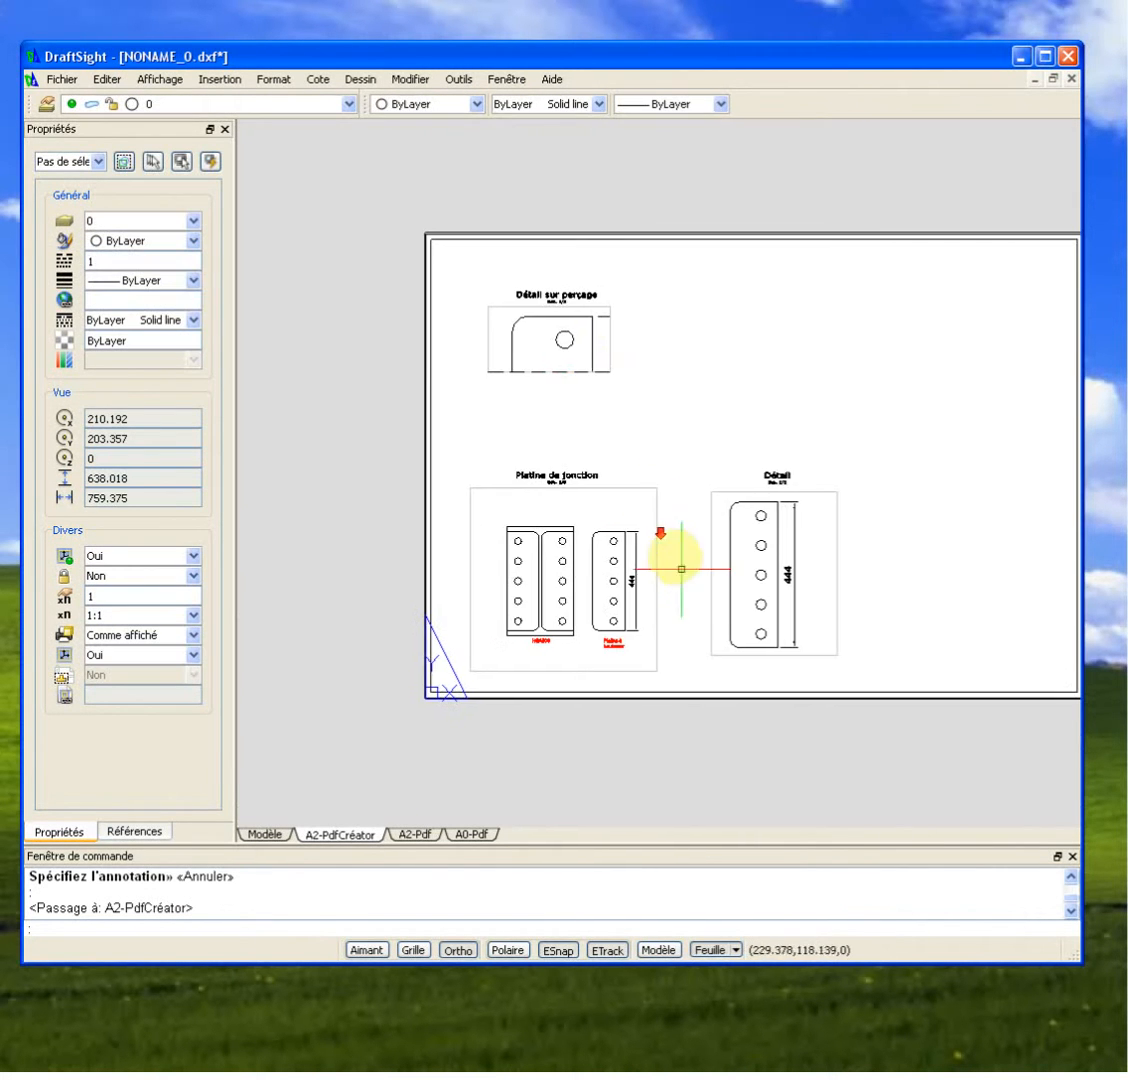
scroll(710, 567, up, 4)
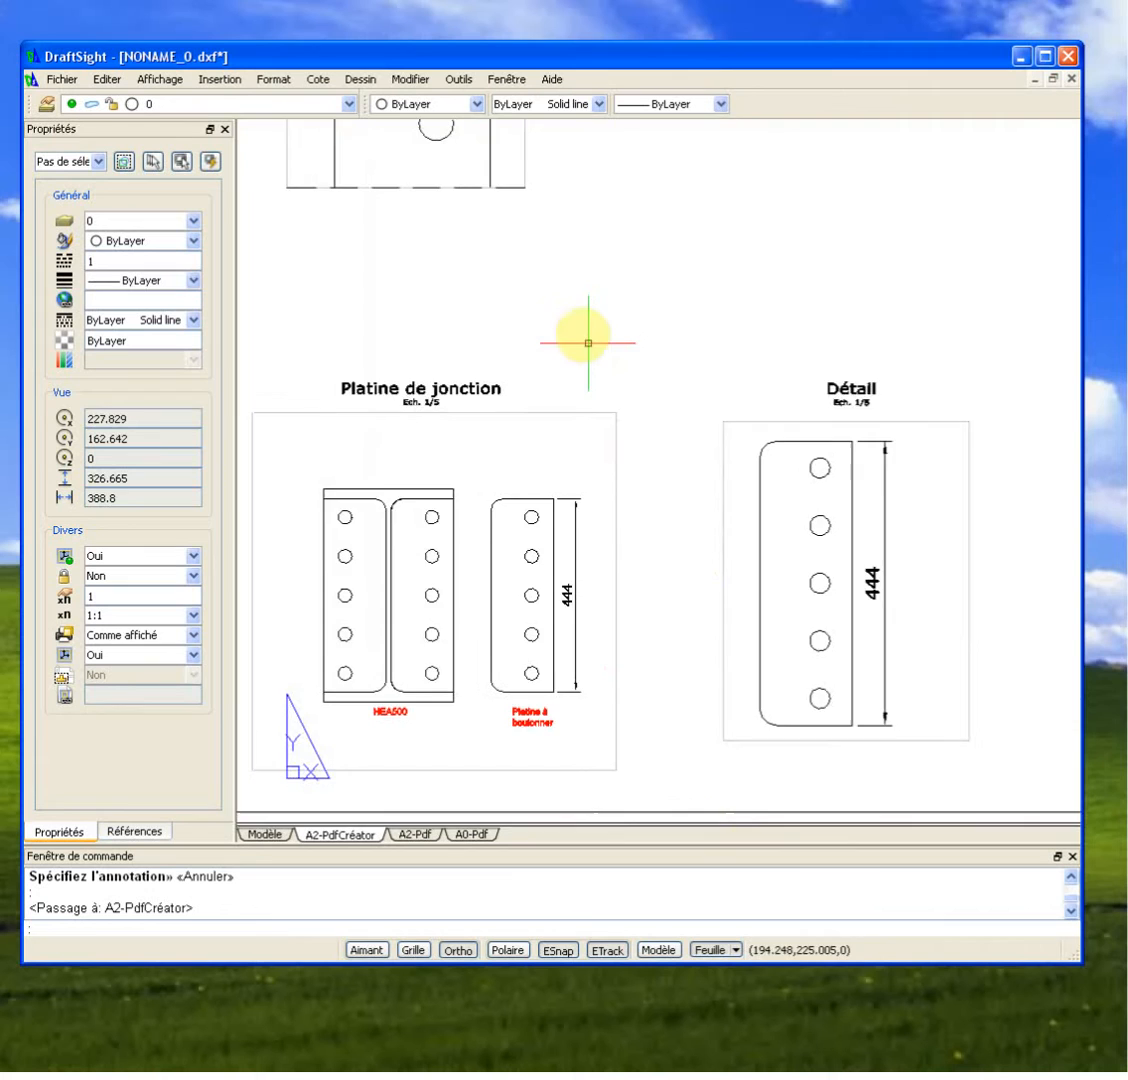
scroll(466, 190, down, 2)
scroll(466, 176, up, 5)
scroll(600, 490, down, 3)
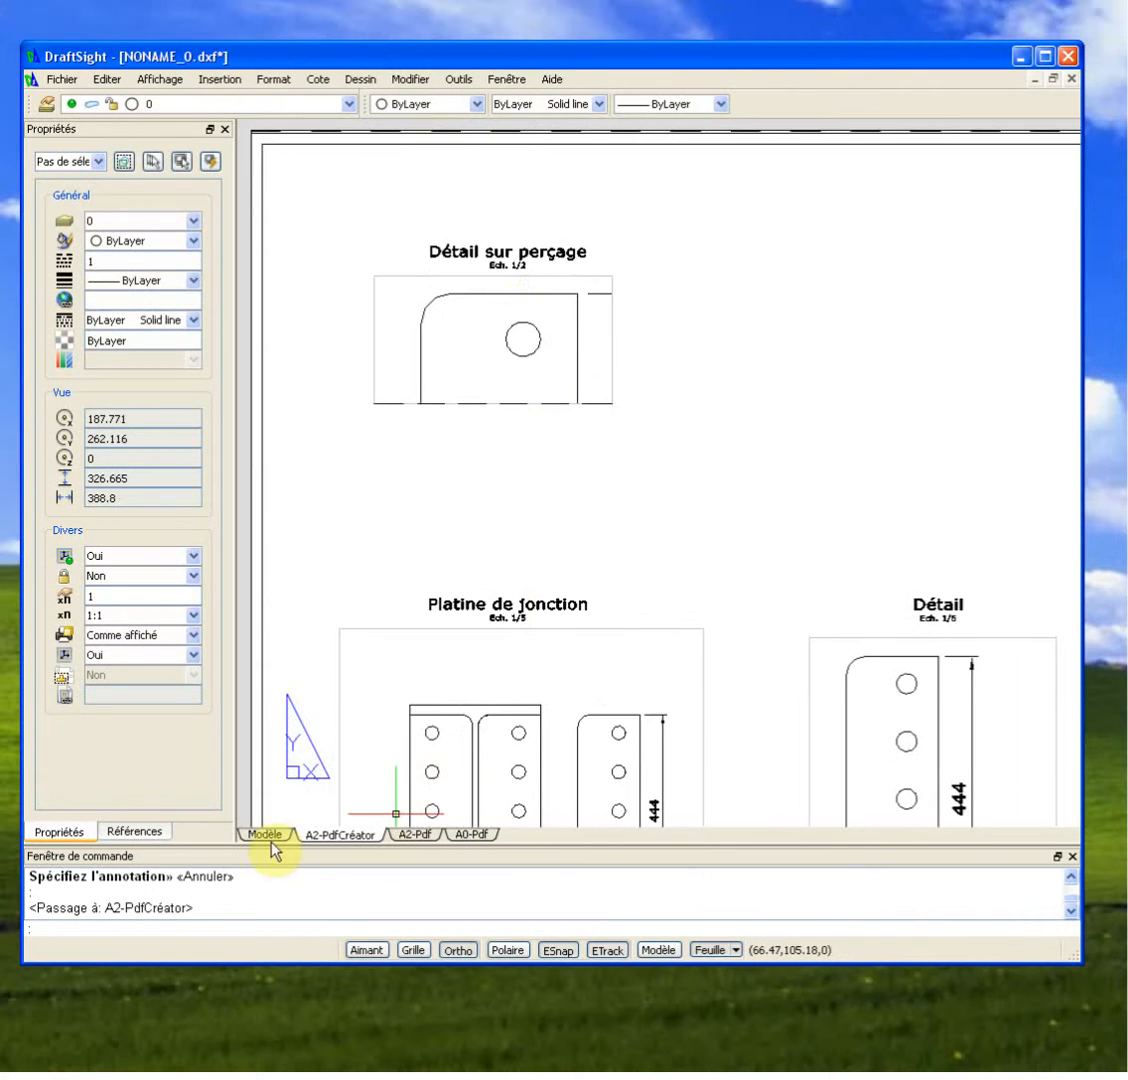
In model space, copy the plate's vertical dimension horizontally onto the right edge of the HEA500 profile.
click(265, 834)
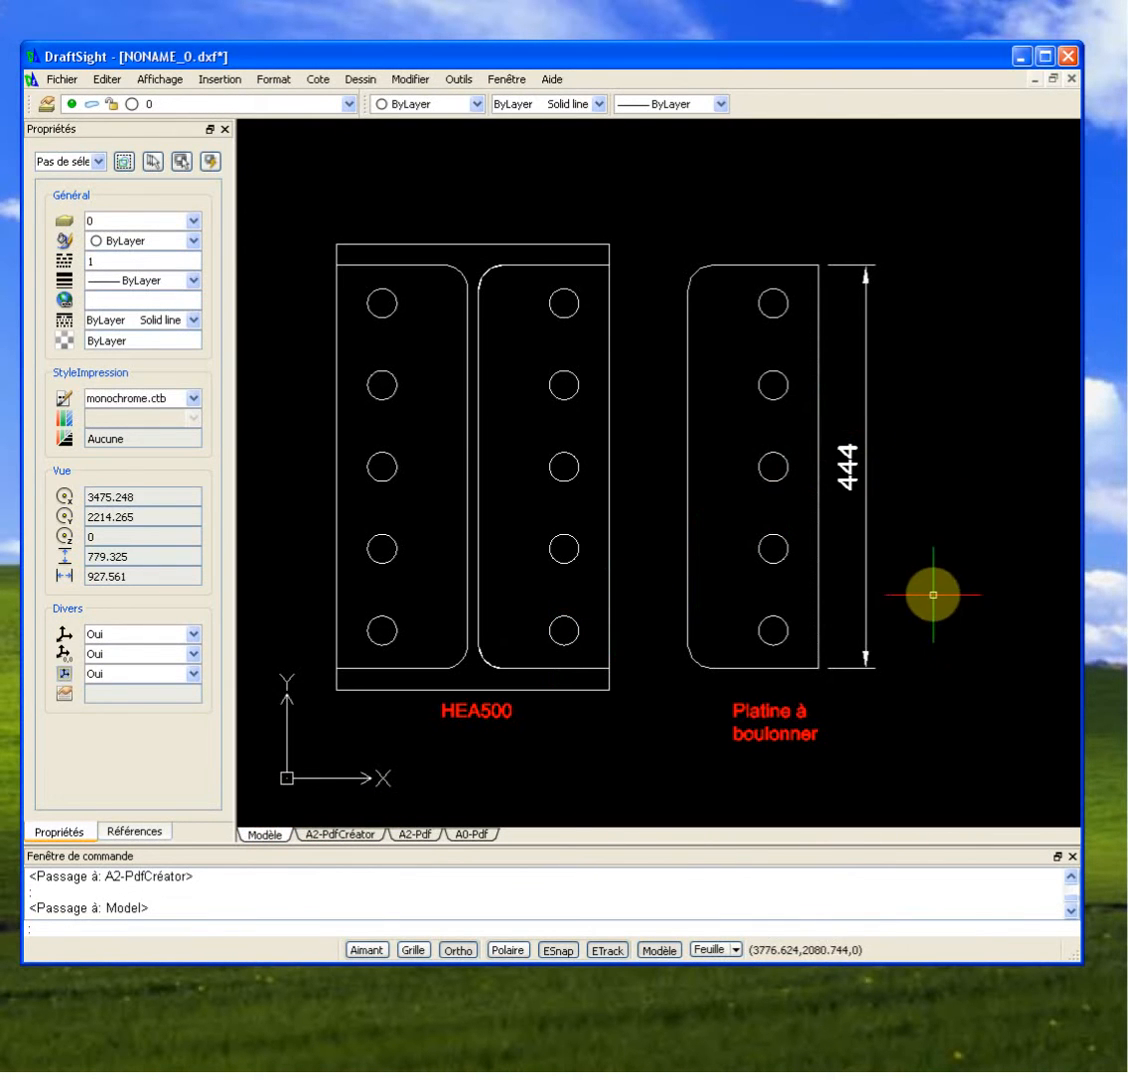
text(c)
key(Return)
click(864, 580)
key(Return)
click(925, 462)
click(672, 470)
key(Return)
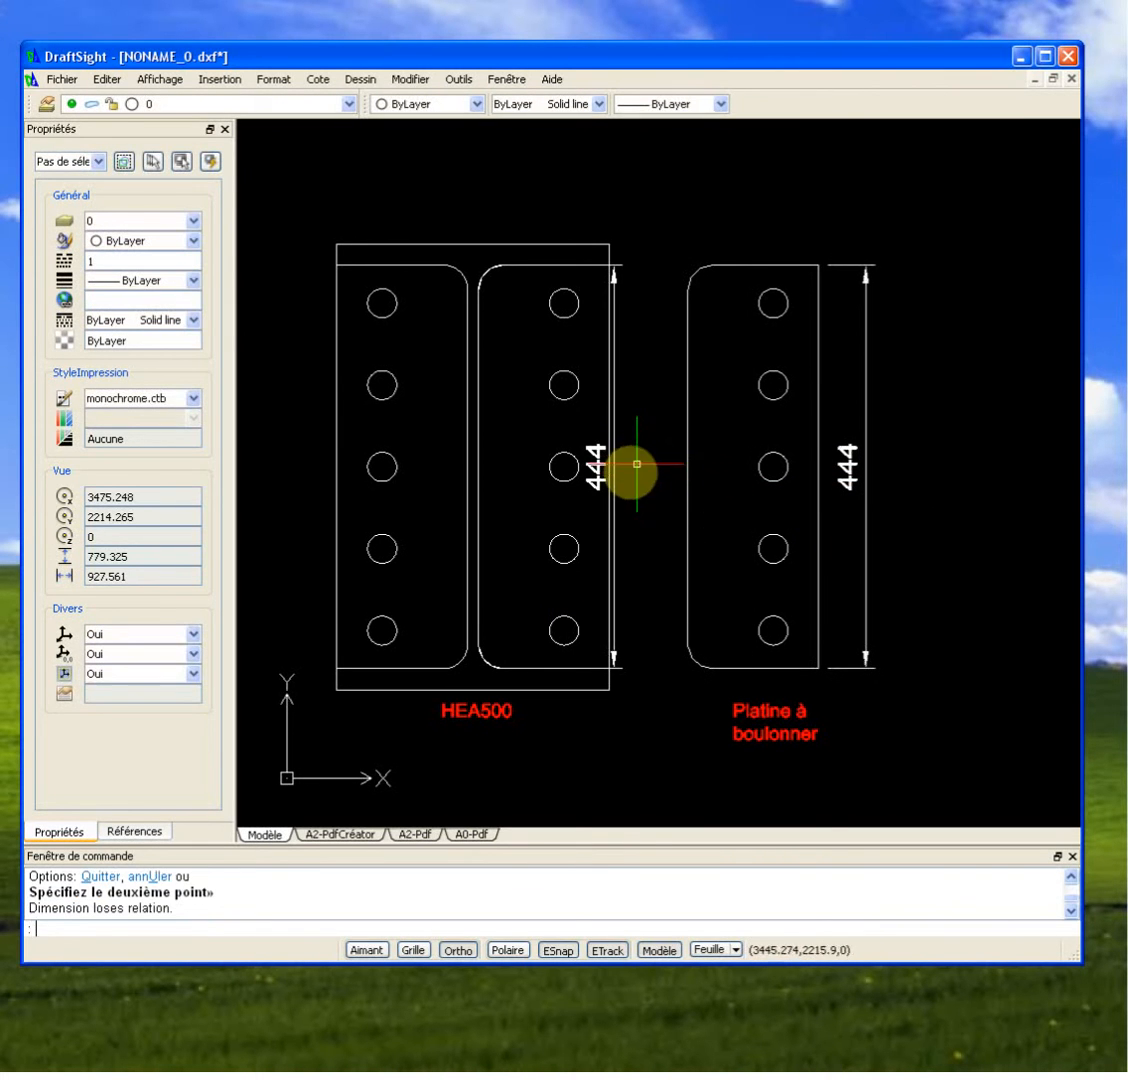
Move the copied dimension straight up so it extends above the HEA500 profile.
click(598, 465)
text(dpl)
key(Return)
click(650, 389)
click(652, 238)
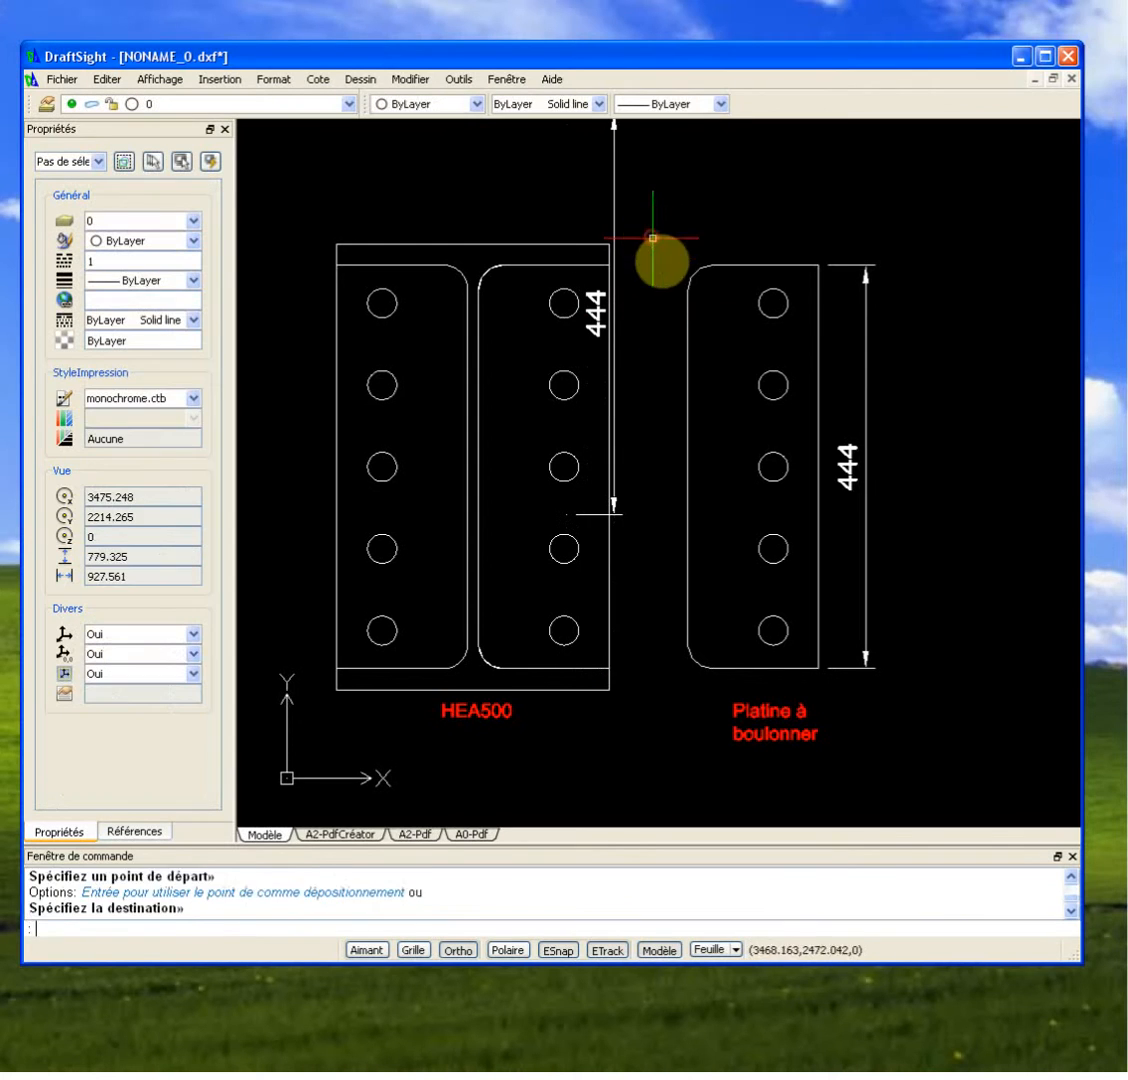
key(Escape)
On the A2-PdfCréator sheet, stretch the Détail sur perçage viewport's lower-right corner outward so it covers three holes and the dimension.
click(351, 837)
click(645, 343)
click(578, 388)
click(612, 403)
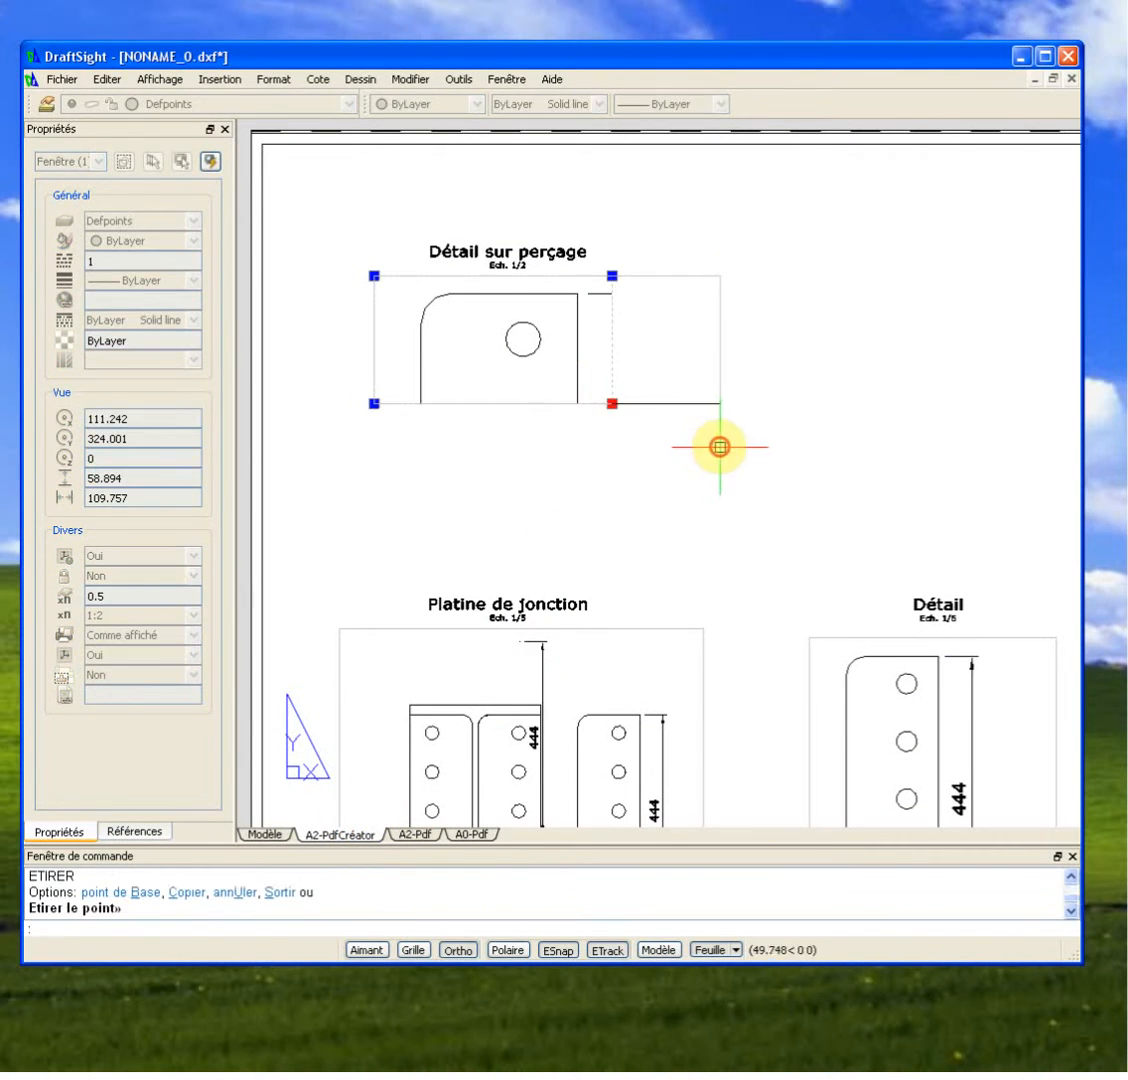
click(722, 558)
middle_drag(722, 558, 796, 481)
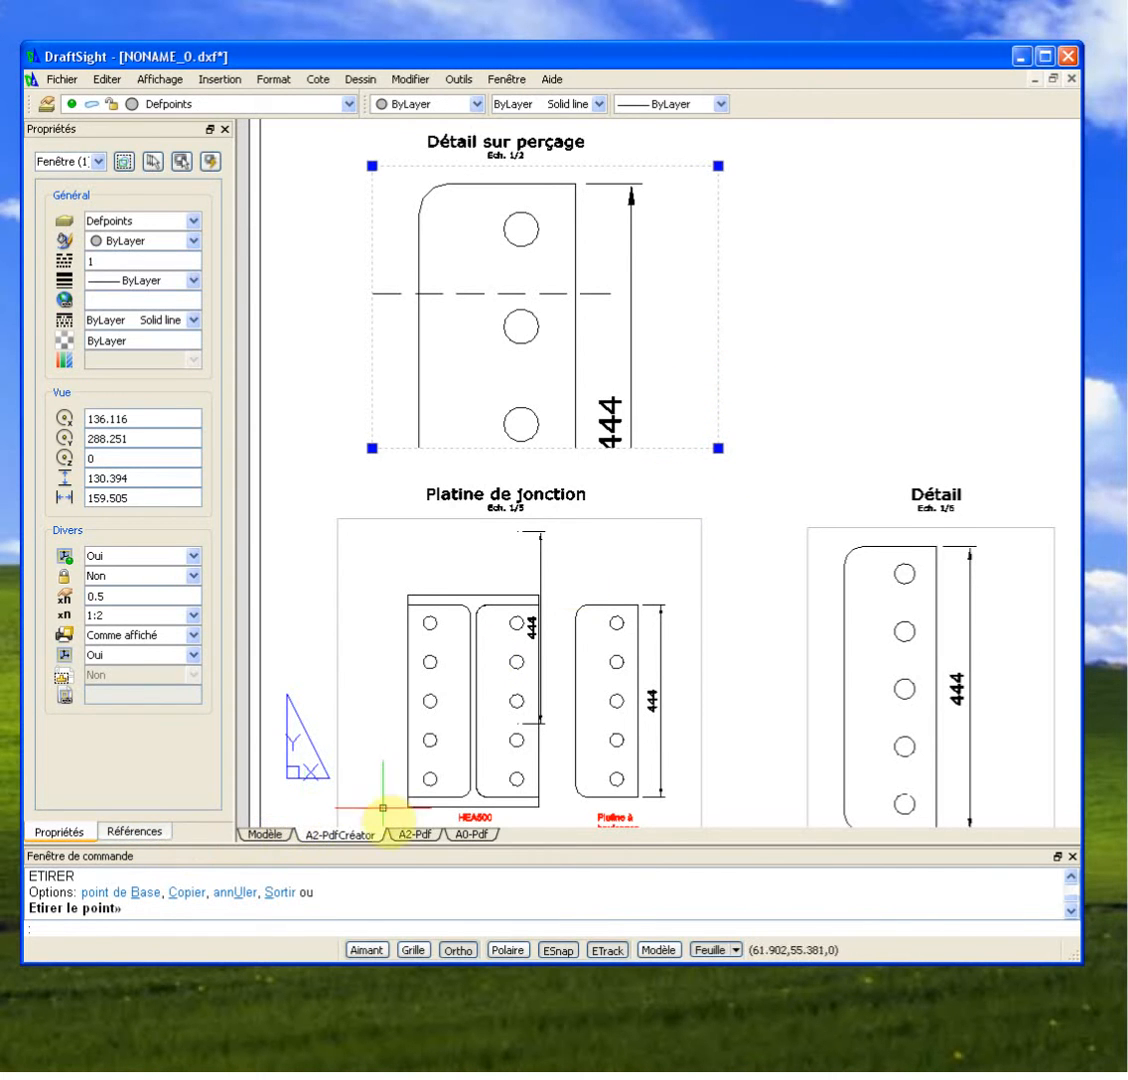
Activate the Détail sur perçage viewport, delete the plate's vertical dimension through it, and return to the sheet.
double_click(659, 302)
click(659, 302)
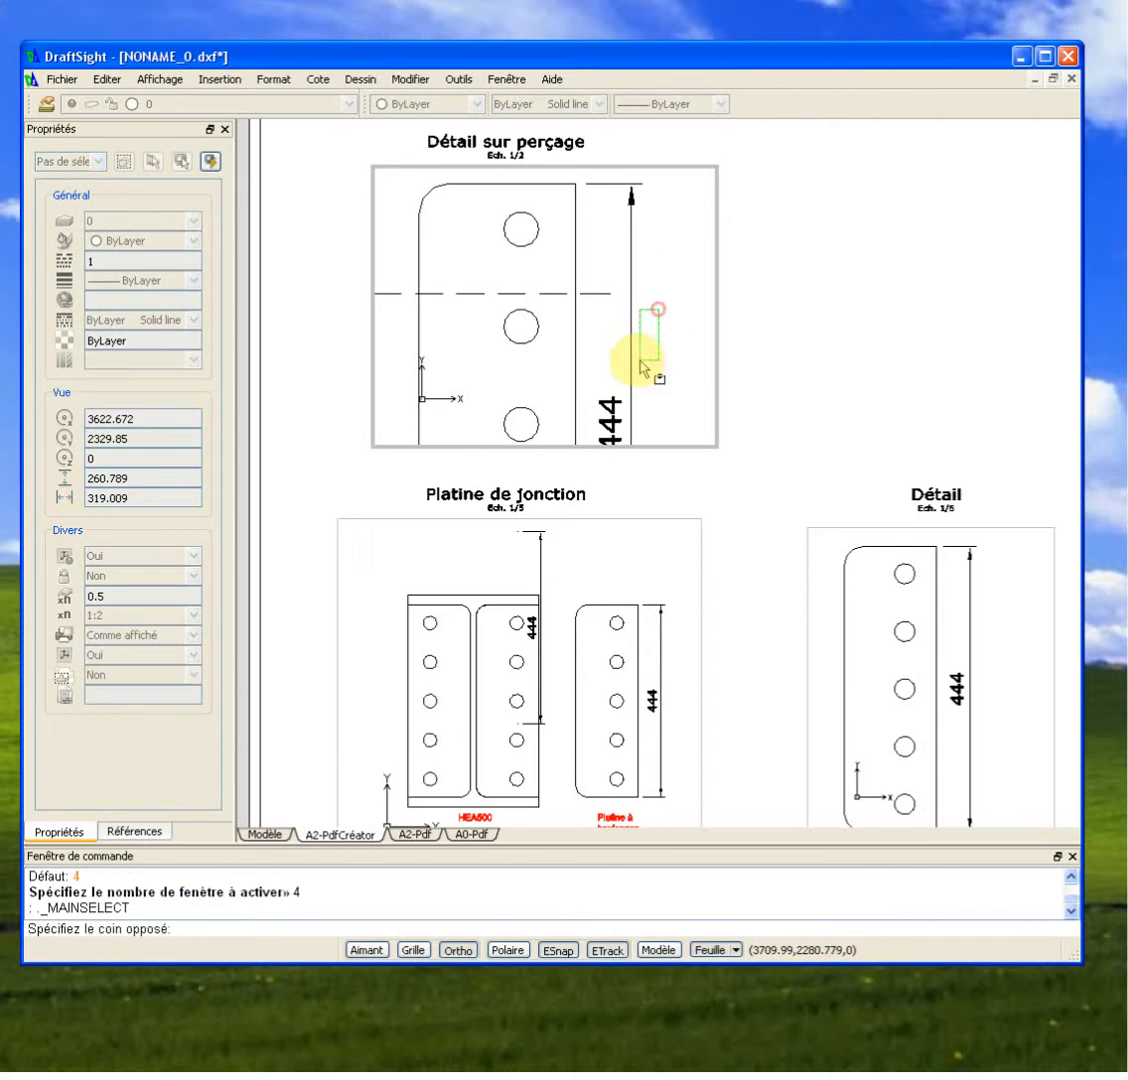
click(628, 372)
key(Delete)
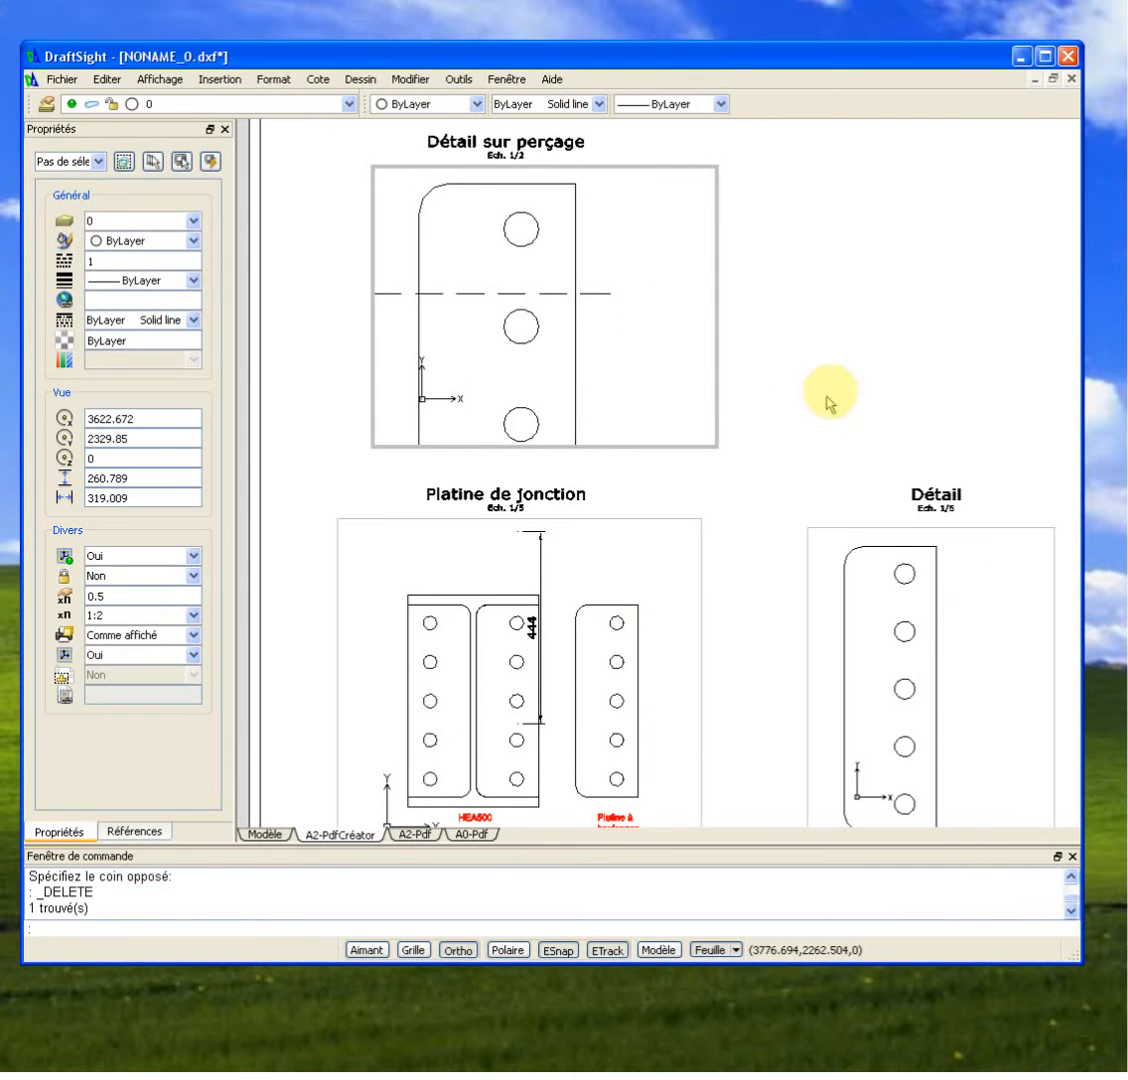
double_click(823, 393)
Shrink the Détail sur perçage viewport back to the dashed line so it frames only the plate's top hole.
click(793, 378)
click(723, 431)
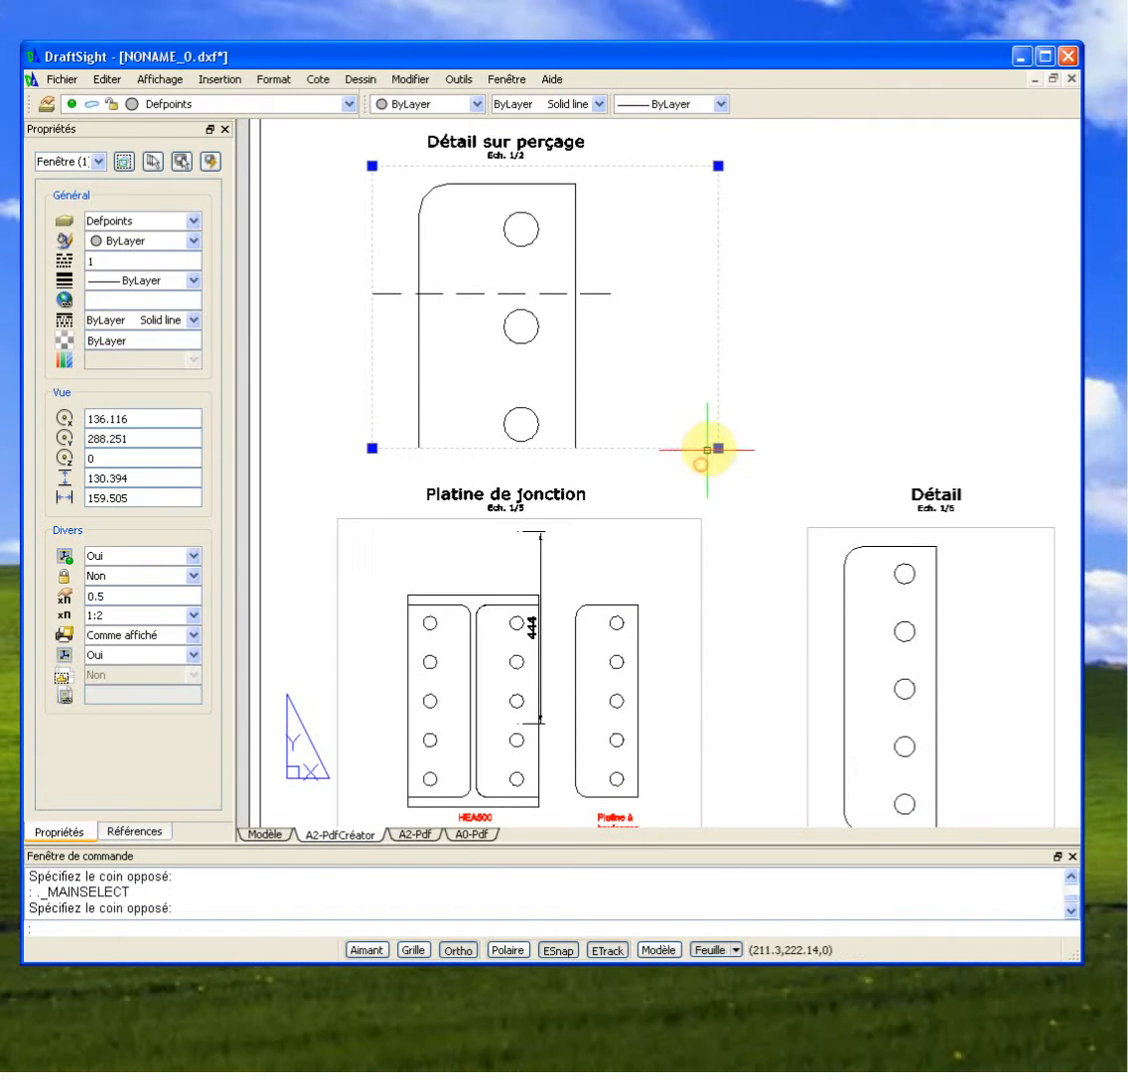
click(717, 447)
click(612, 285)
key(Escape)
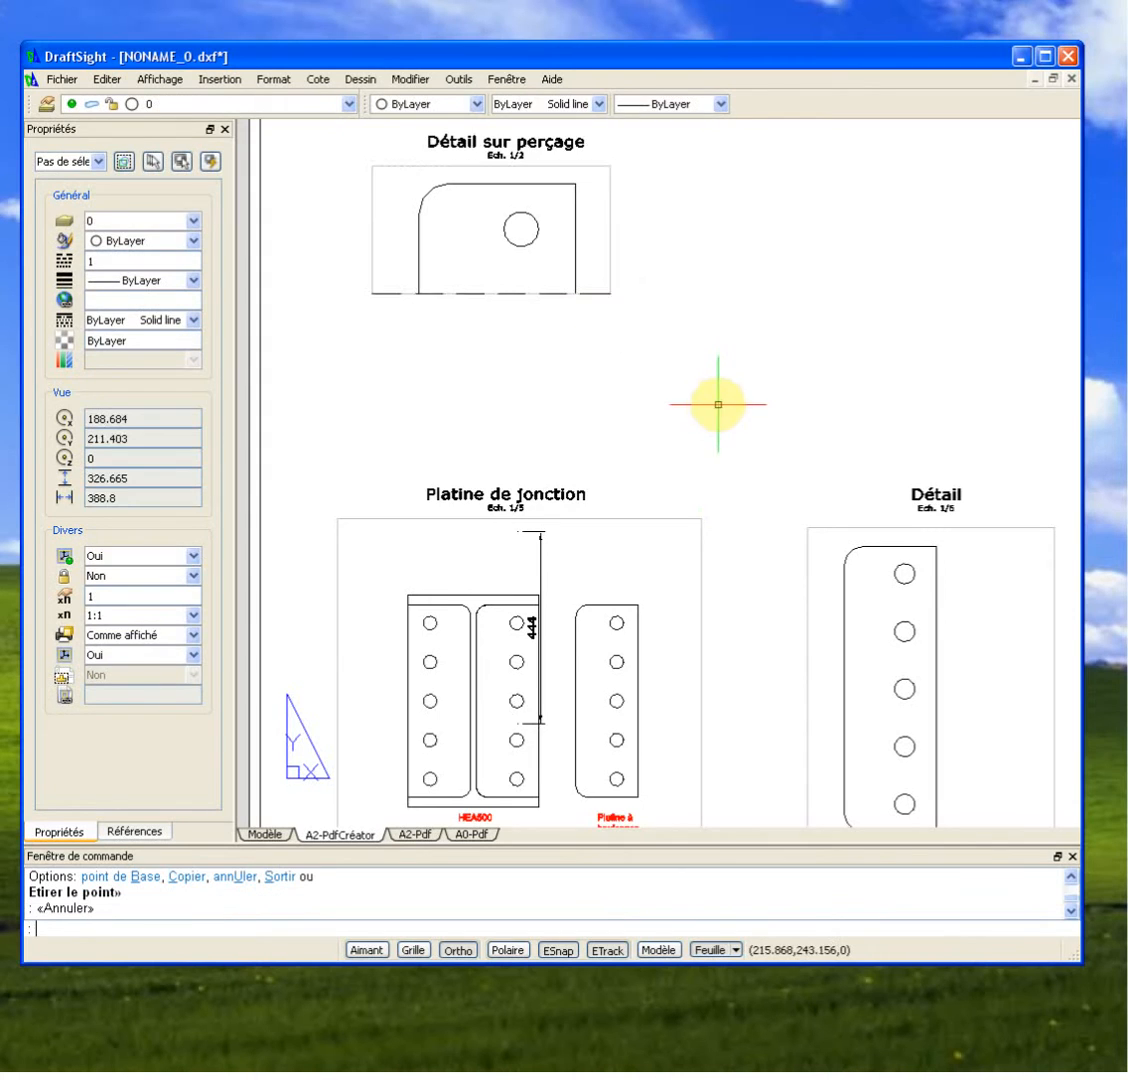
On the sheet, add a vertical dimension between the centres of the two upper holes in Détail, just beyond the plate's right edge.
scroll(715, 410, down, 3)
scroll(715, 578, up, 4)
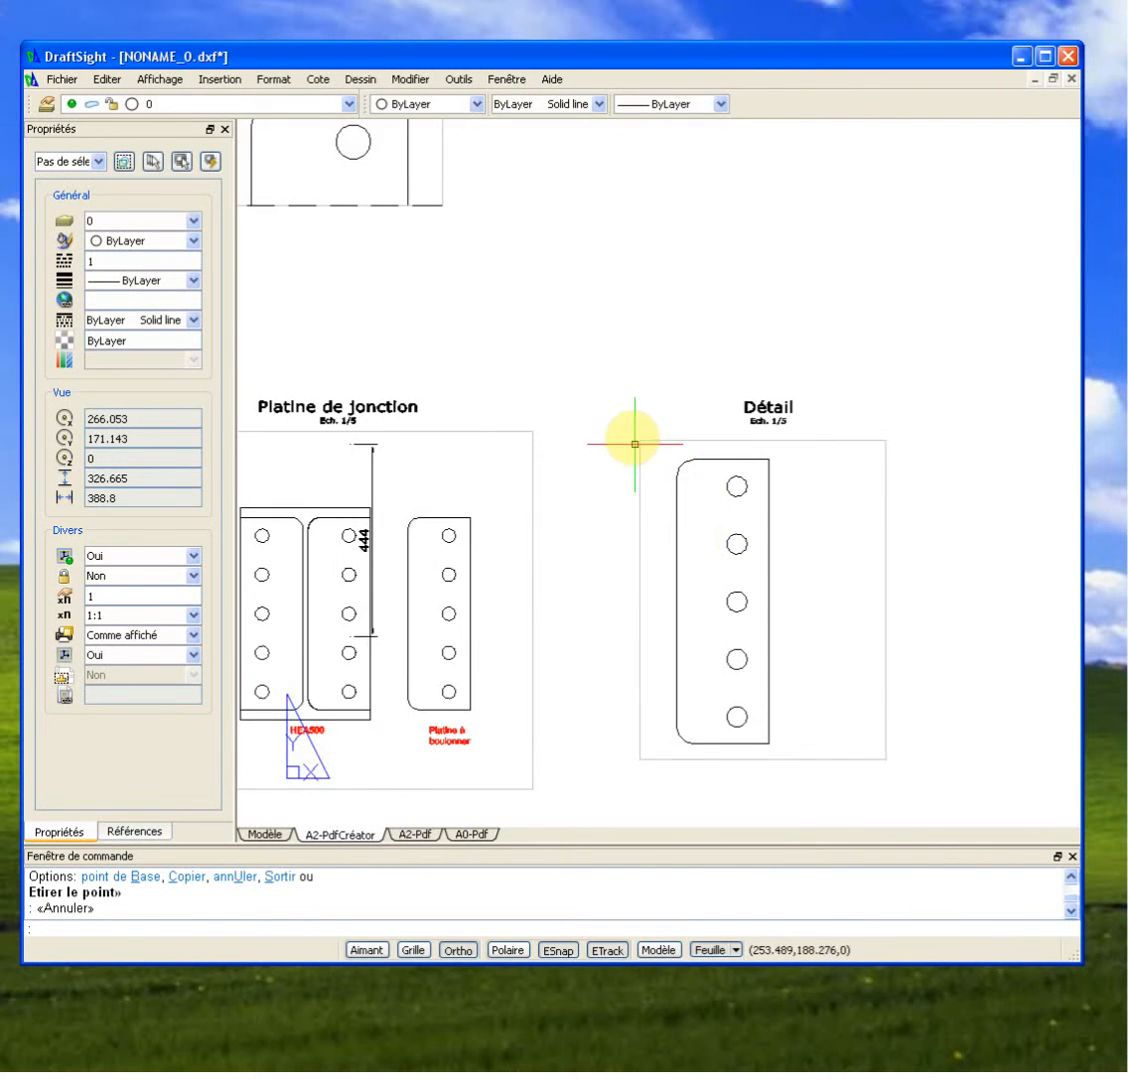
key(Return)
scroll(740, 486, up, 4)
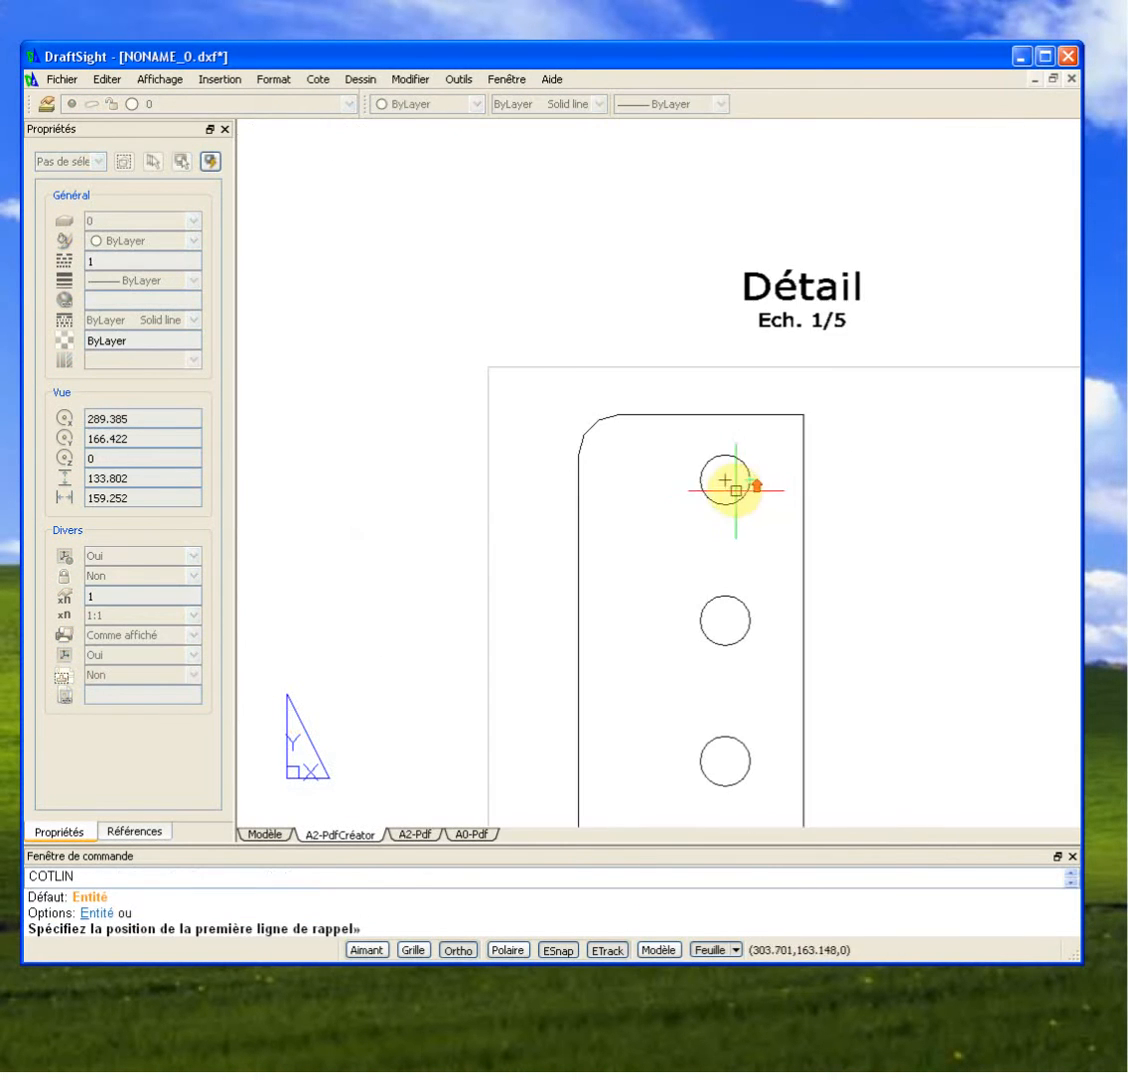
click(726, 479)
click(726, 622)
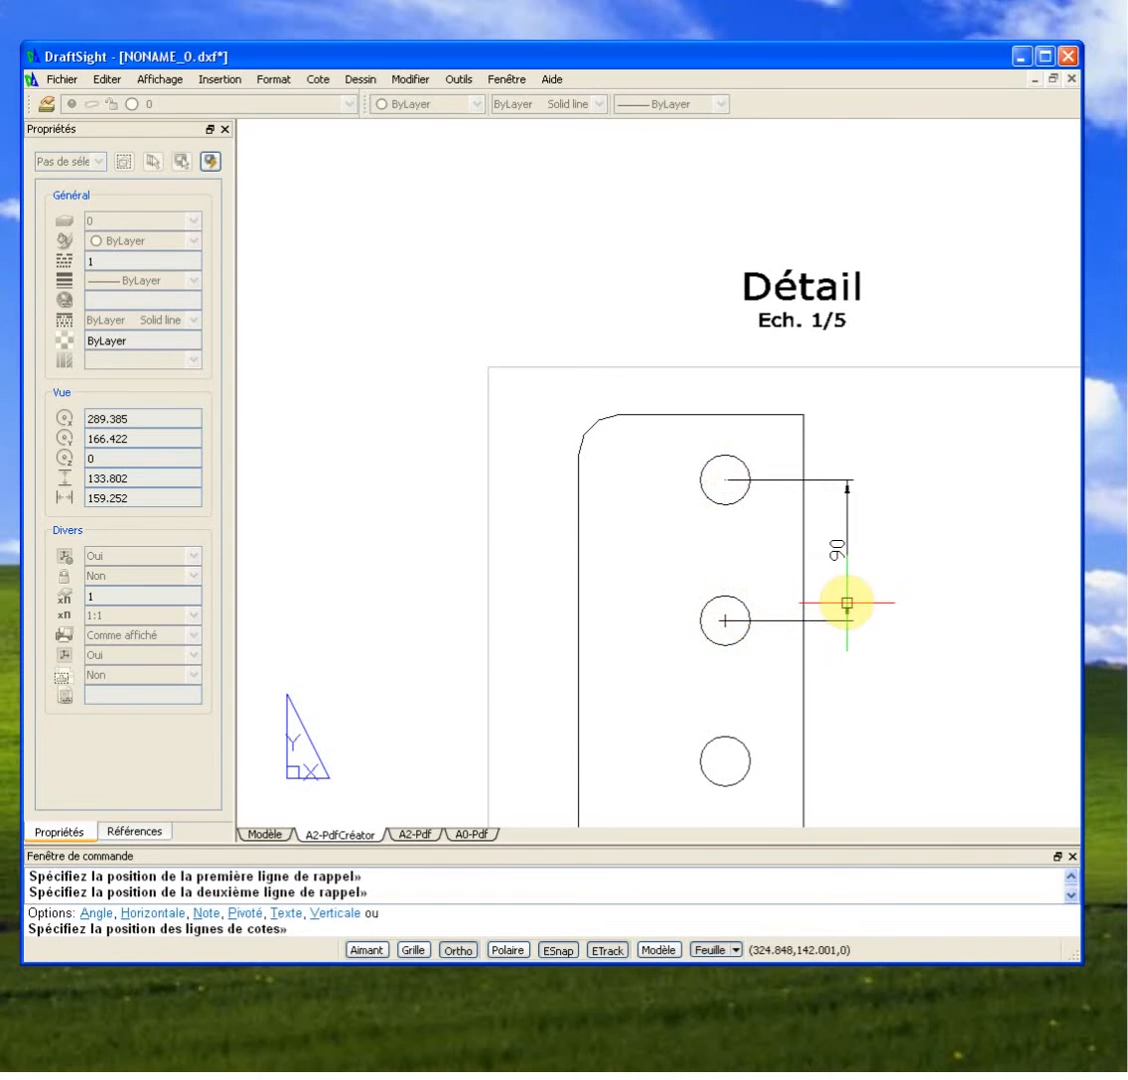
click(846, 602)
scroll(846, 602, down, 1)
middle_drag(890, 579, 768, 403)
scroll(768, 403, down, 1)
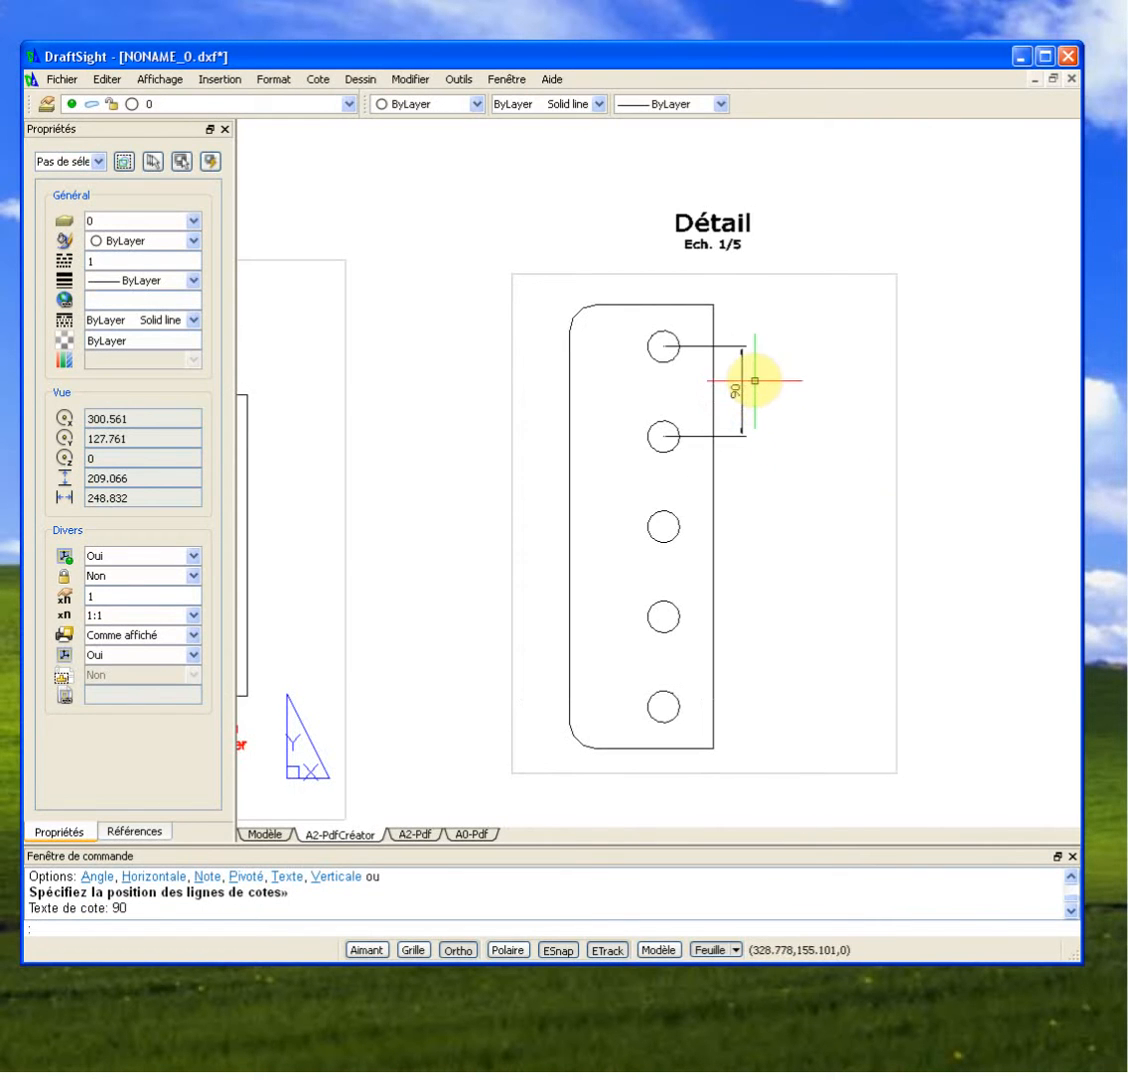
scroll(737, 341, up, 1)
scroll(690, 333, up, 2)
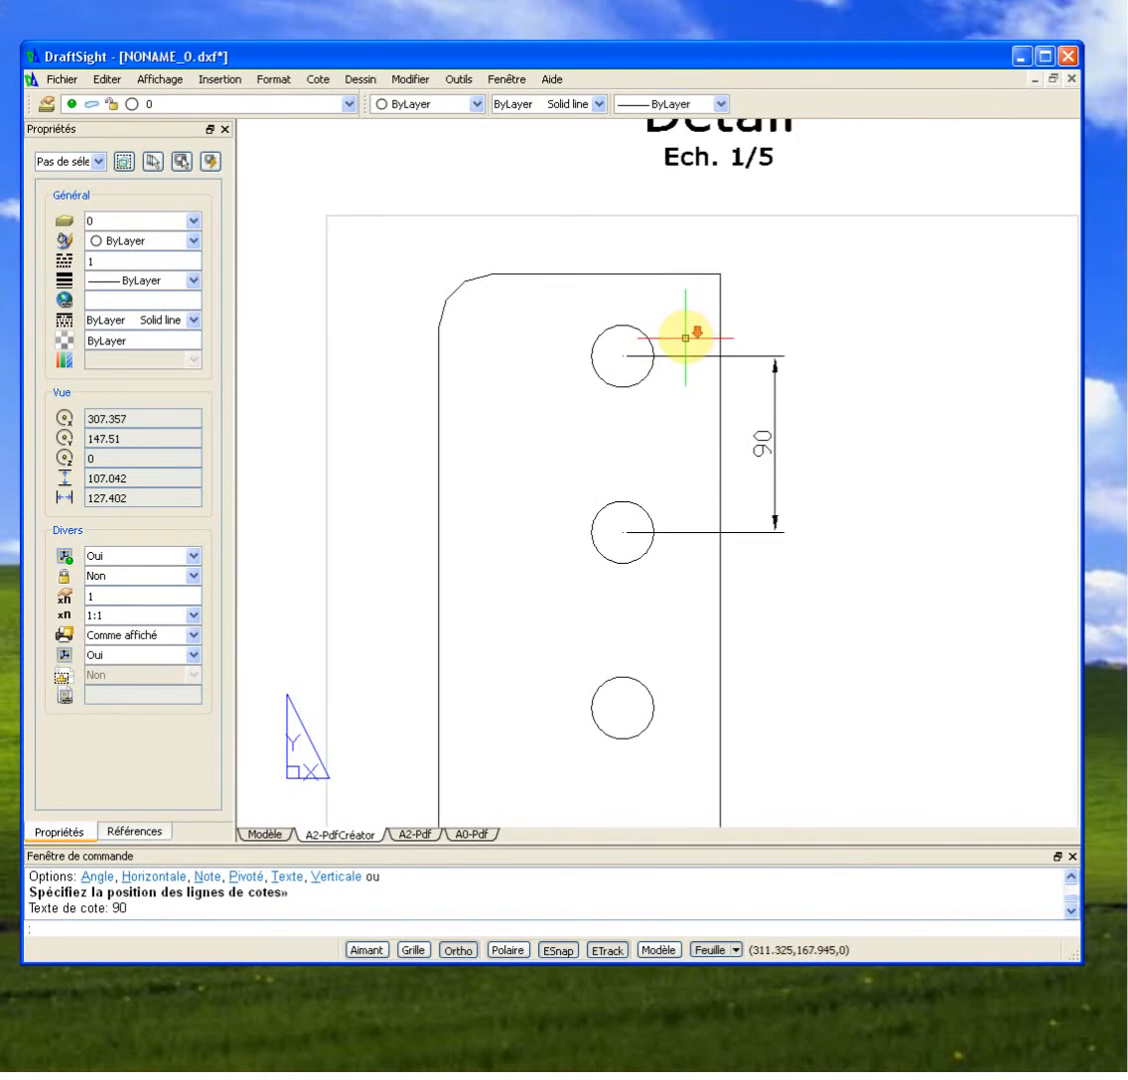
scroll(685, 338, down, 1)
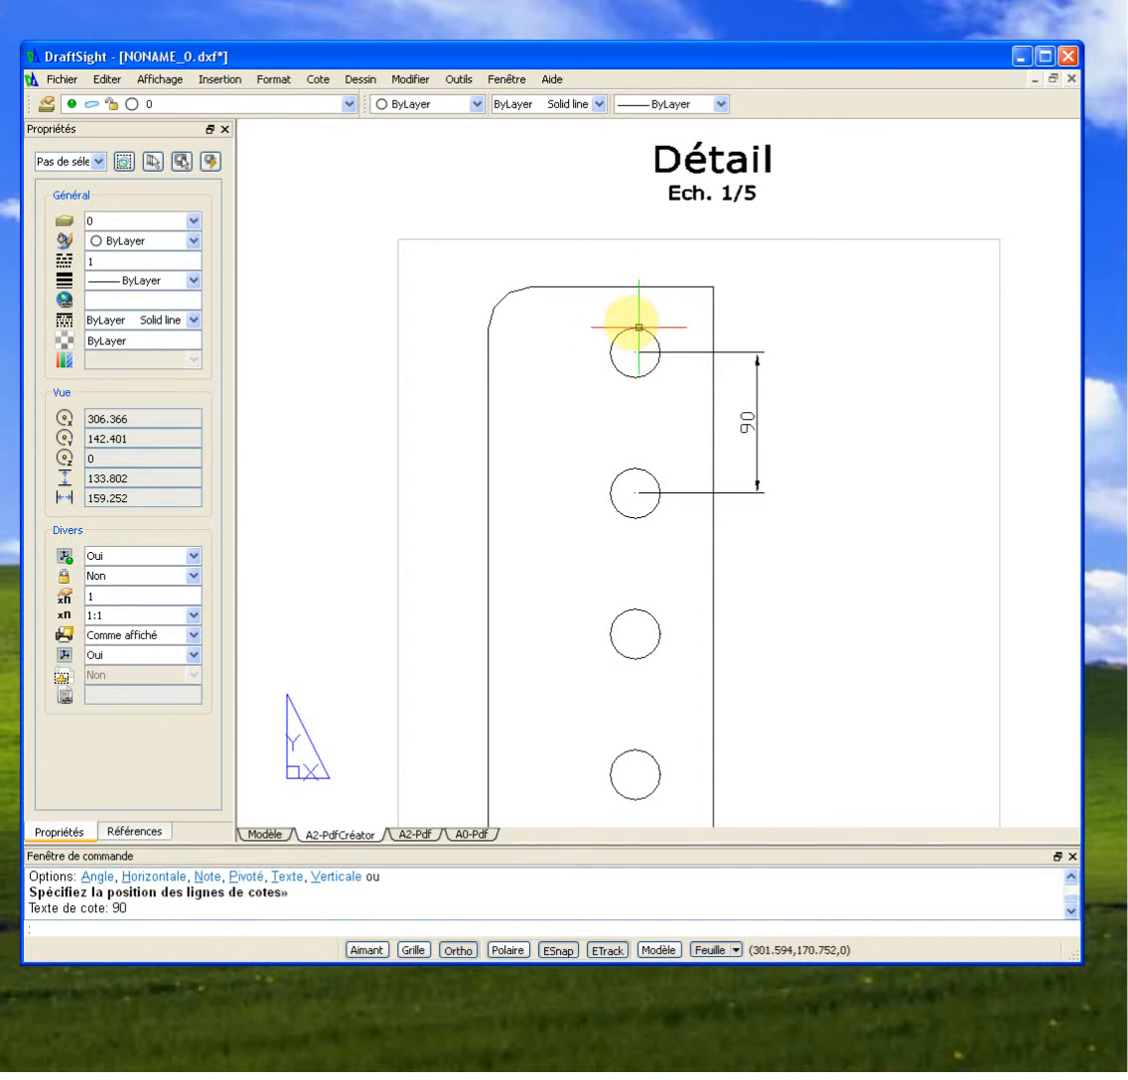
On the sheet, add a vertical dimension along the Détail viewport frame's right edge, placed just outside the frame.
scroll(581, 275, down, 2)
mouse_move(572, 278)
middle_down()
mouse_move(585, 366)
mouse_move(514, 272)
mouse_move(556, 318)
middle_up()
scroll(585, 364, down, 1)
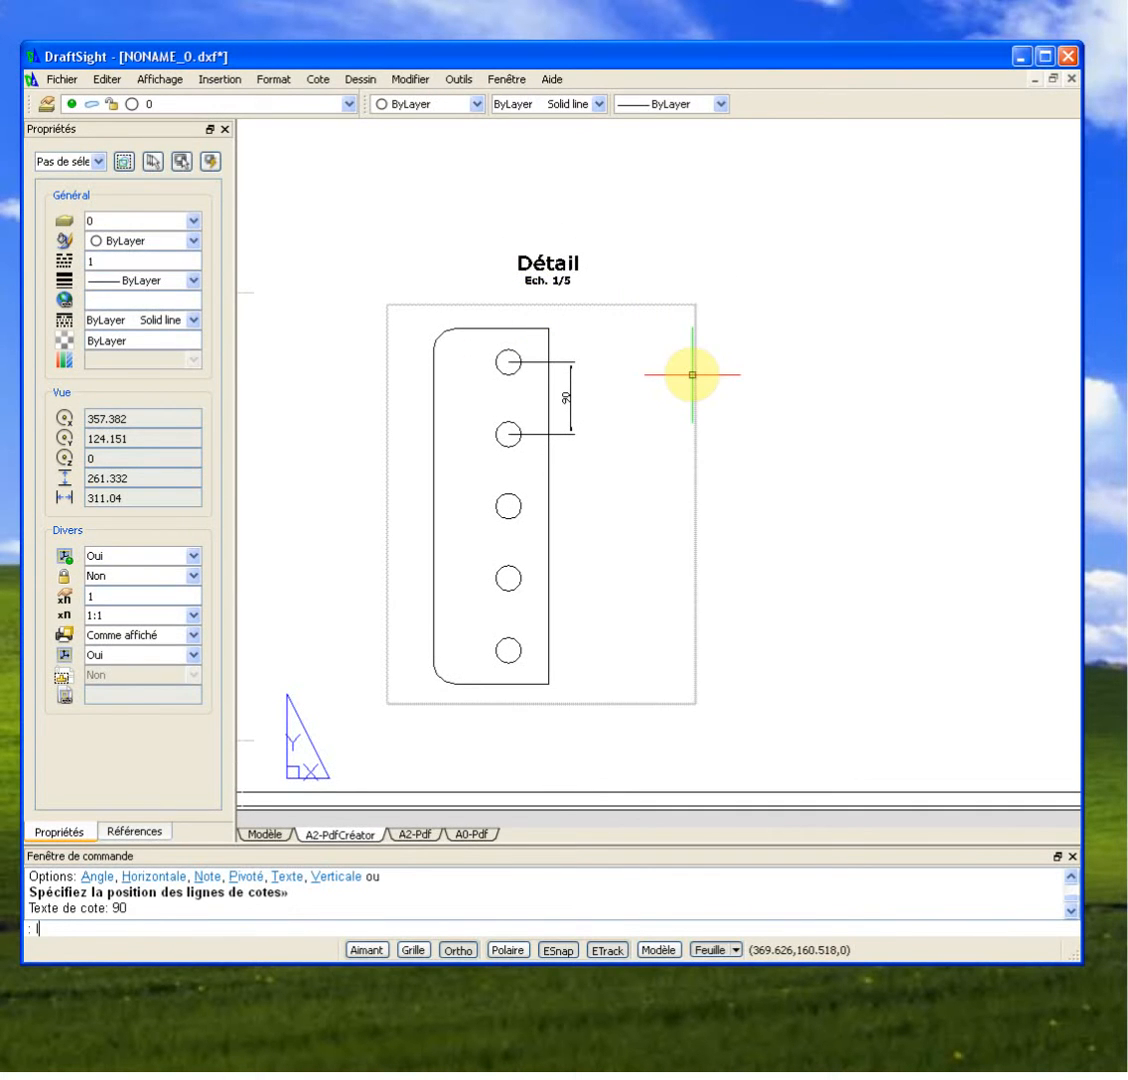
key(Return)
click(694, 304)
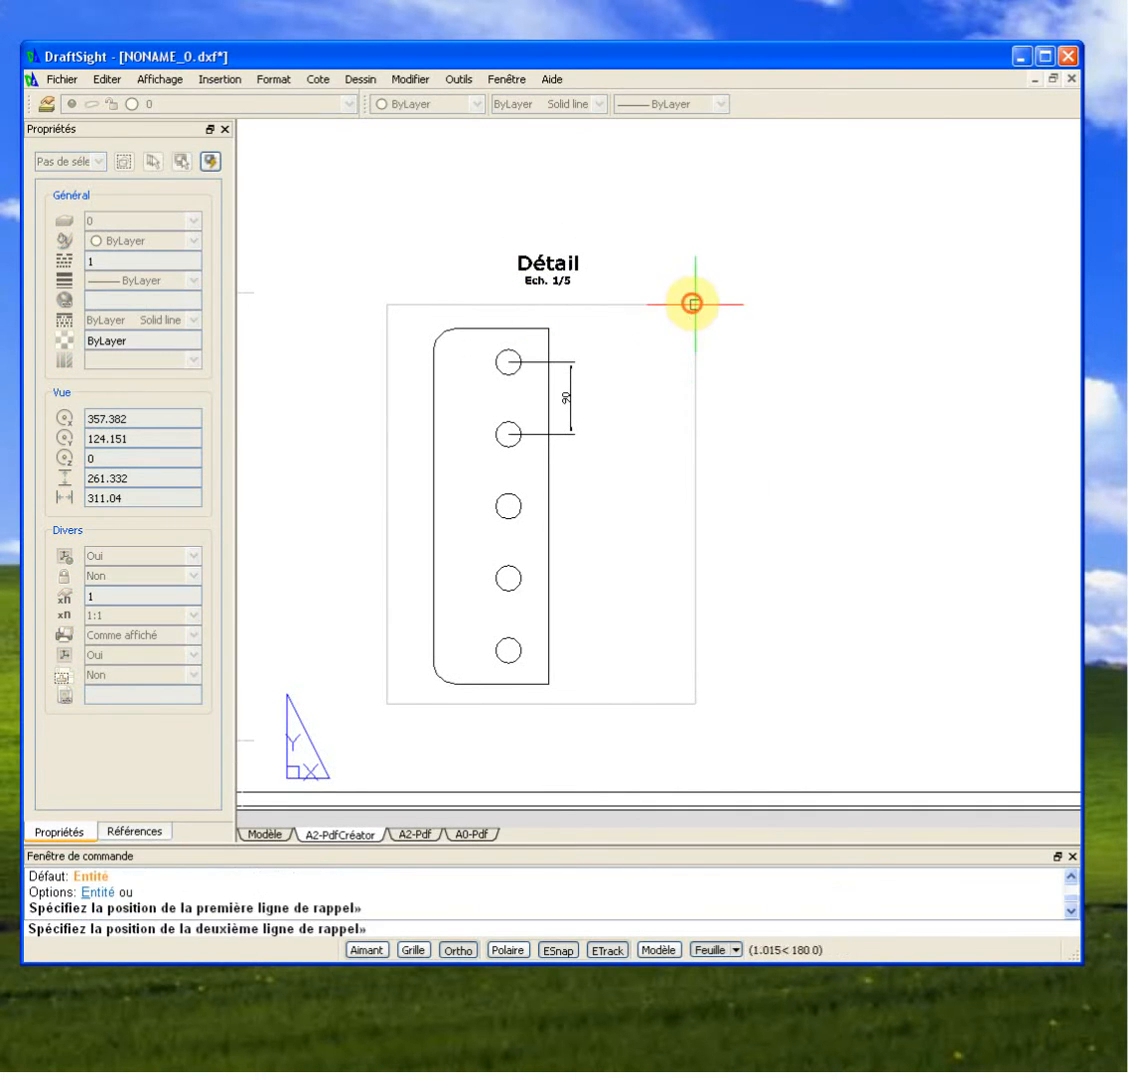
click(695, 703)
click(761, 660)
scroll(786, 510, up, 3)
scroll(775, 502, up, 3)
scroll(740, 490, down, 3)
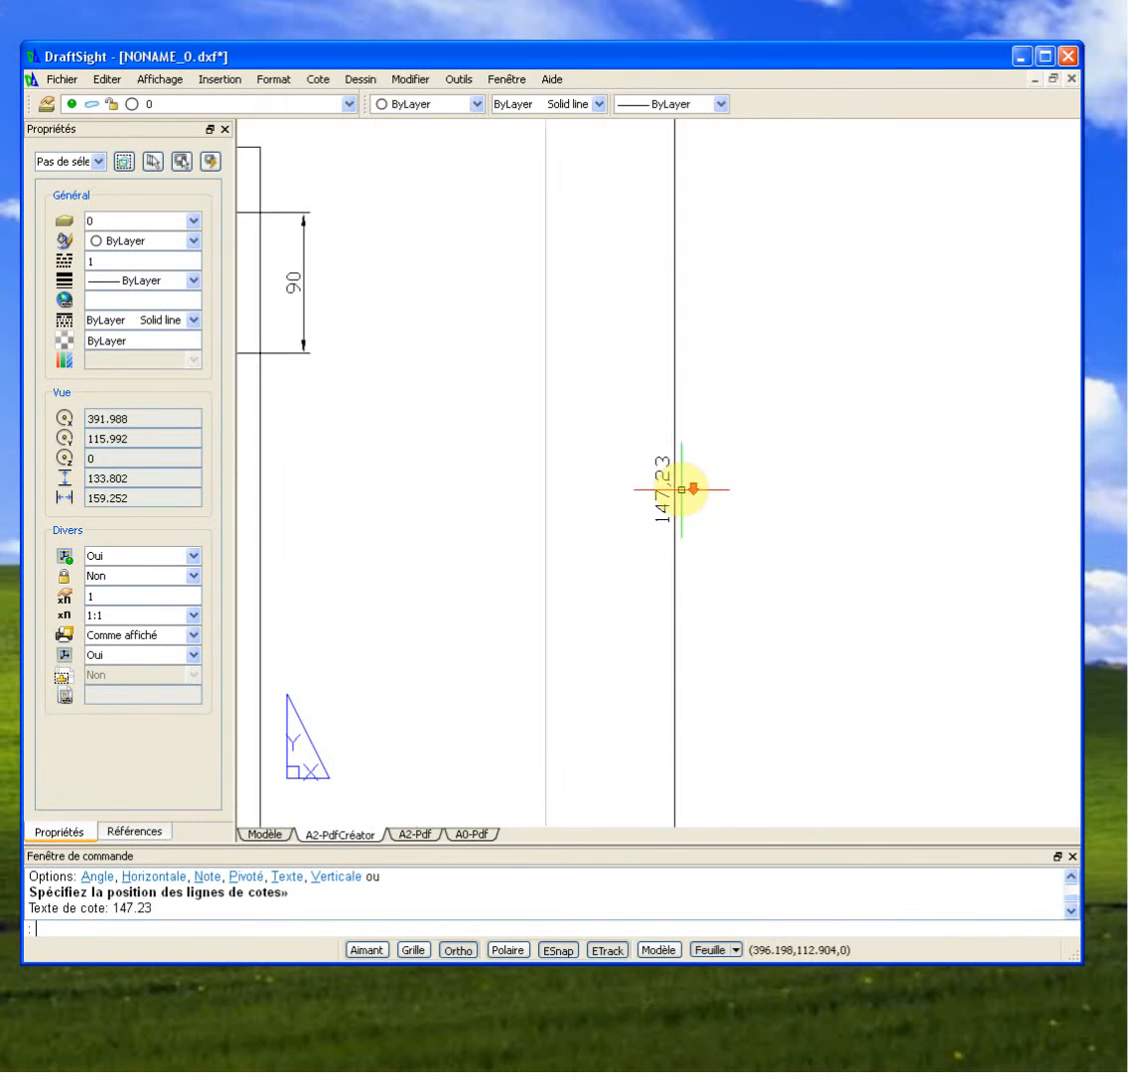
scroll(851, 521, down, 2)
Stretch both measured points of the frame dimension so it spans roughly the same height as the two upper holes.
click(808, 514)
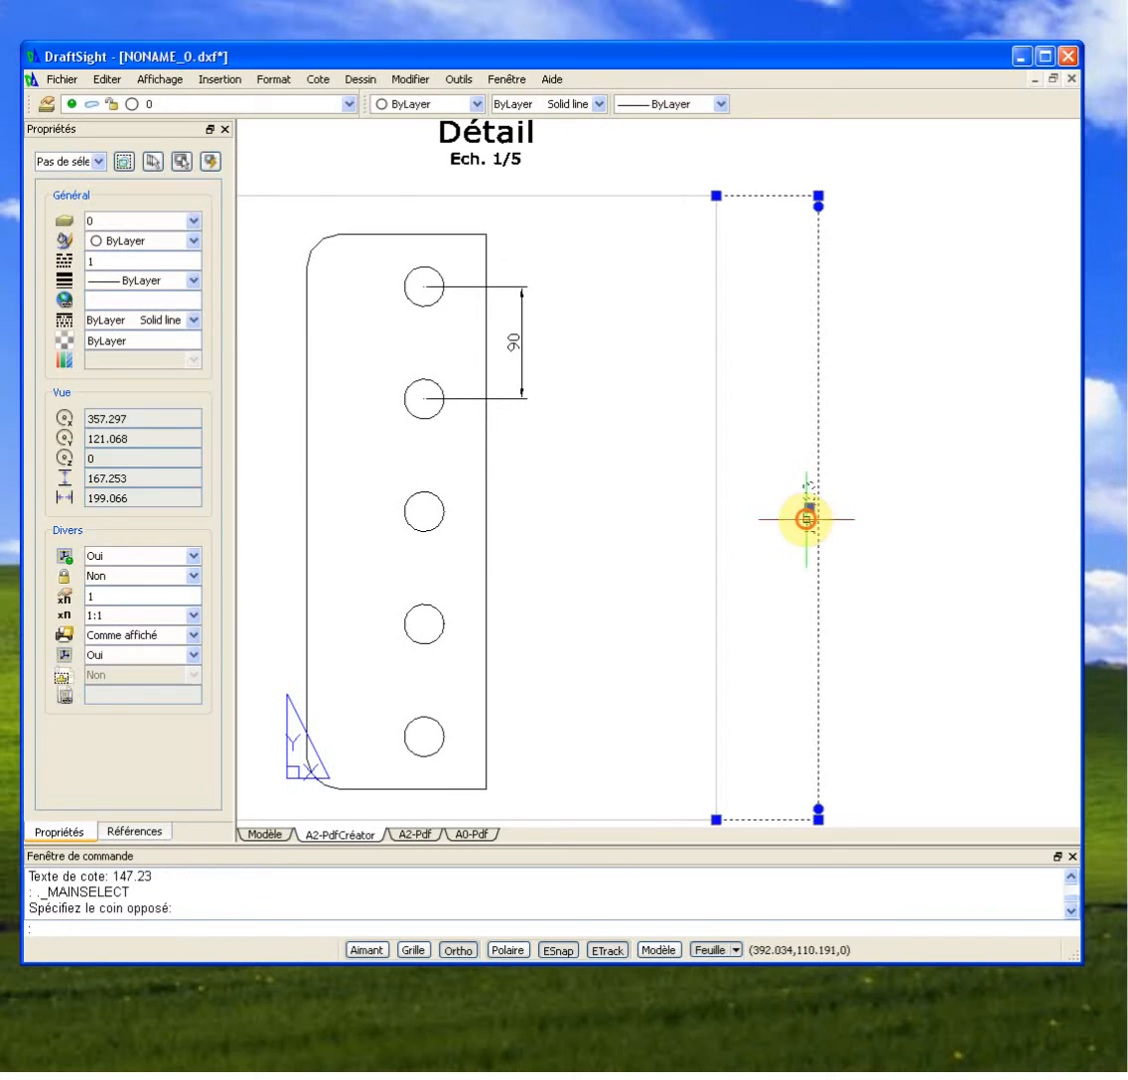
click(716, 818)
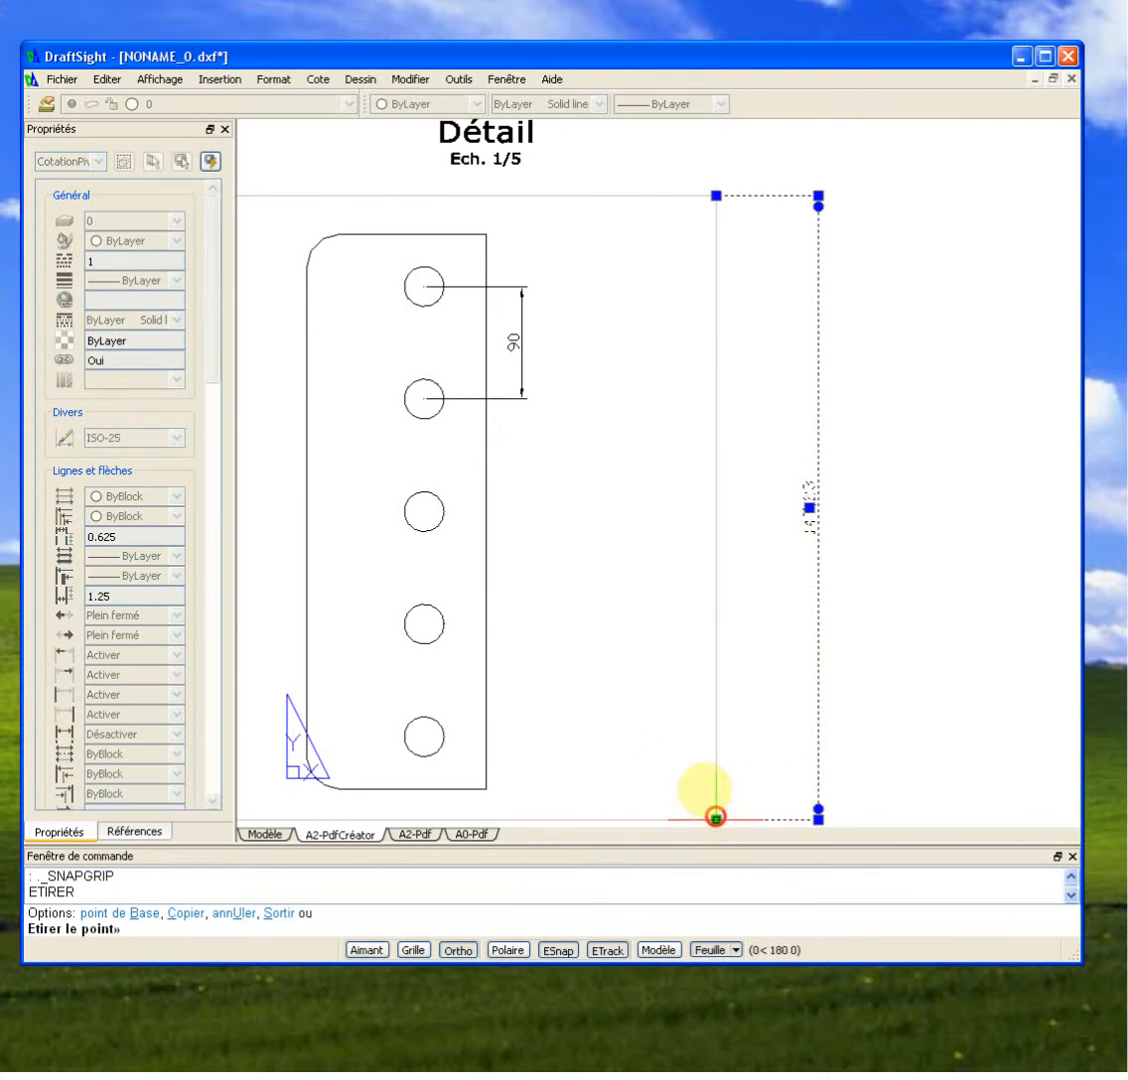
click(597, 396)
click(716, 196)
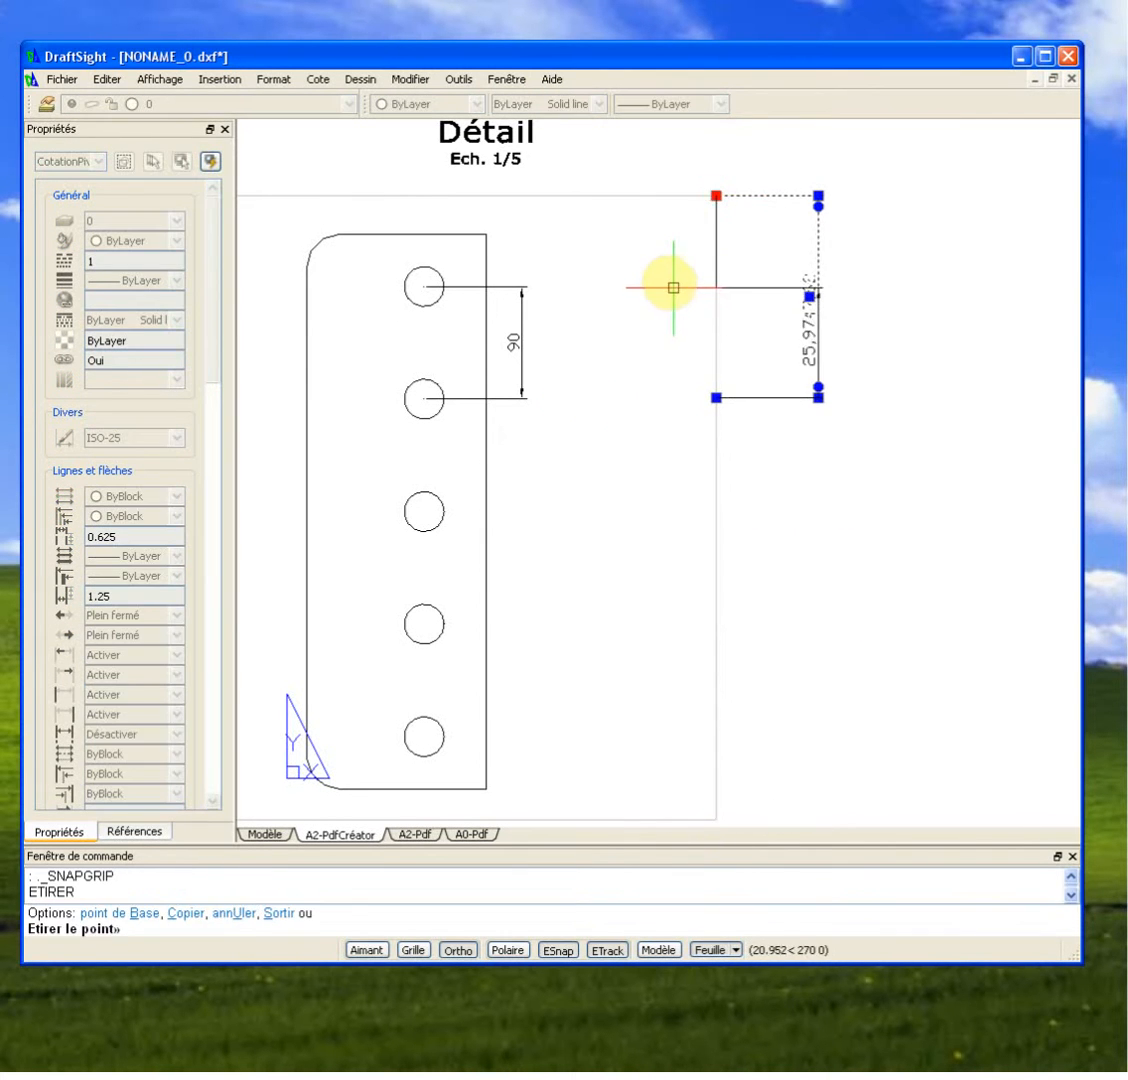
click(670, 283)
key(Escape)
scroll(857, 377, up, 3)
mouse_move(864, 383)
middle_down()
mouse_move(982, 446)
mouse_move(803, 443)
middle_up()
scroll(977, 432, down, 3)
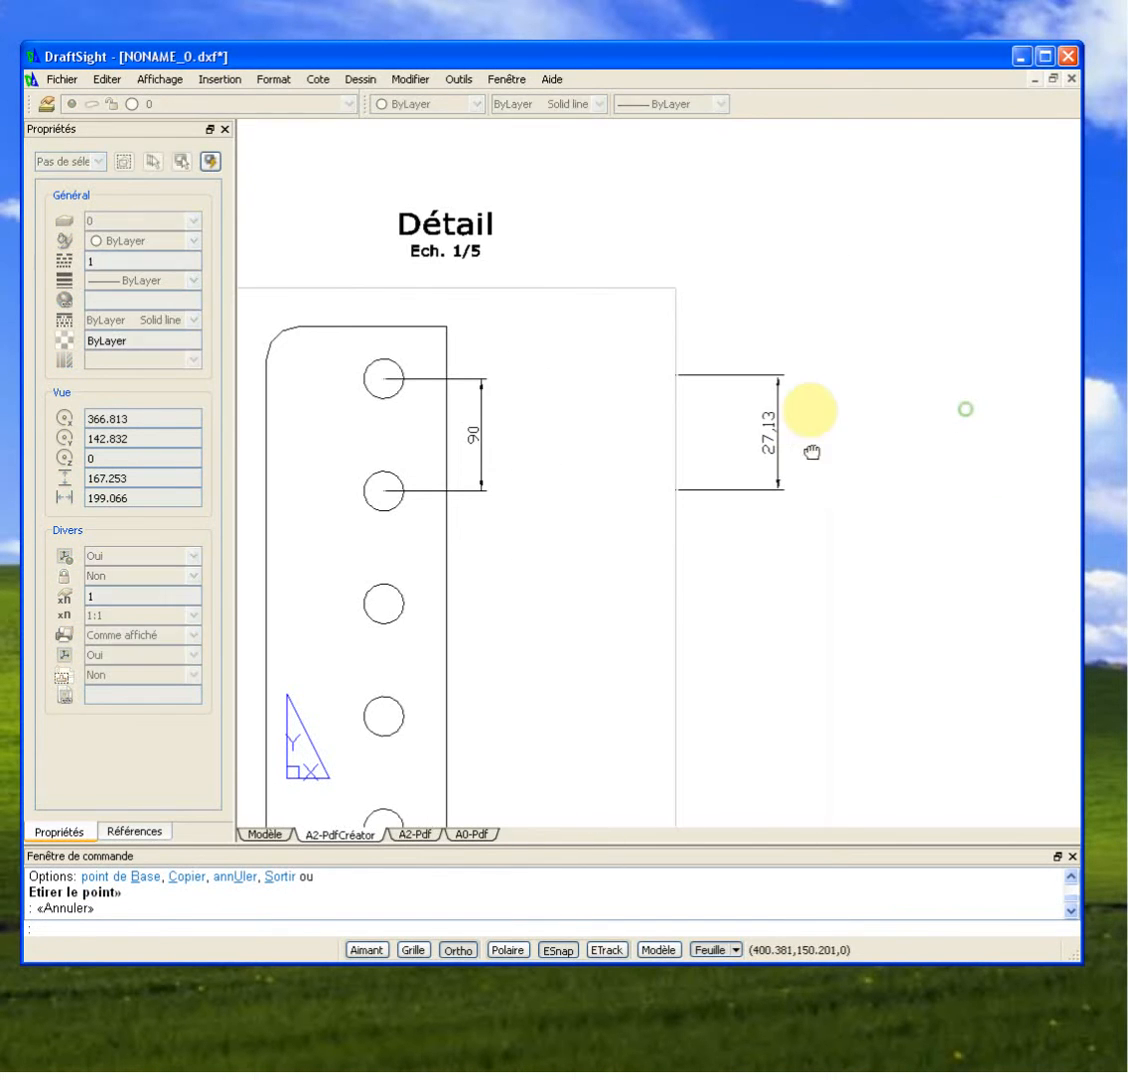
click(764, 405)
click(772, 350)
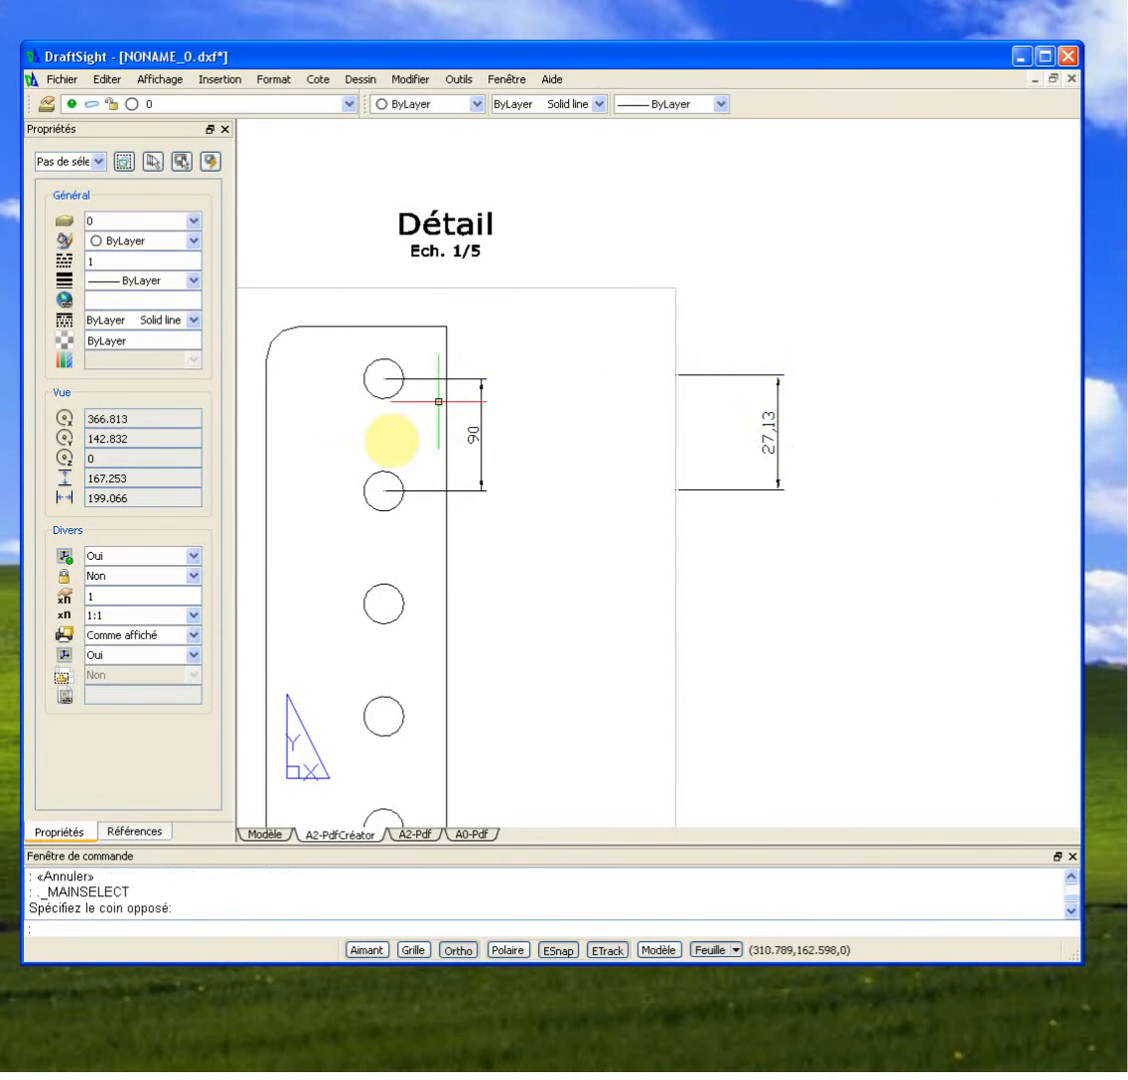
scroll(435, 448, down, 2)
middle_drag(470, 445, 738, 461)
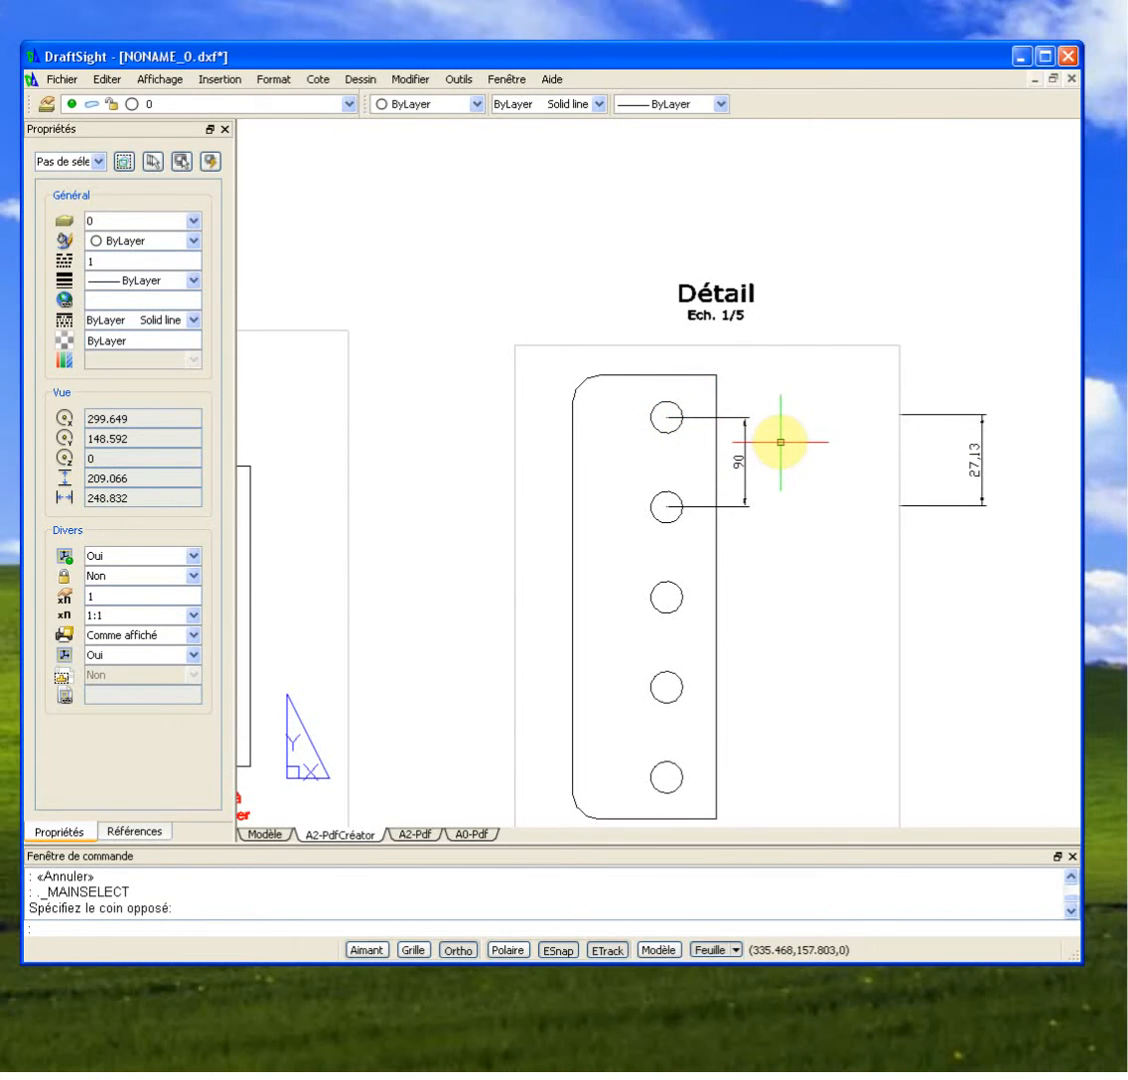
Delete the shortened dimension outside the Détail viewport frame.
mouse_move(1016, 407)
mouse_down()
mouse_move(995, 462)
mouse_move(998, 505)
mouse_move(969, 534)
mouse_up()
key(Delete)
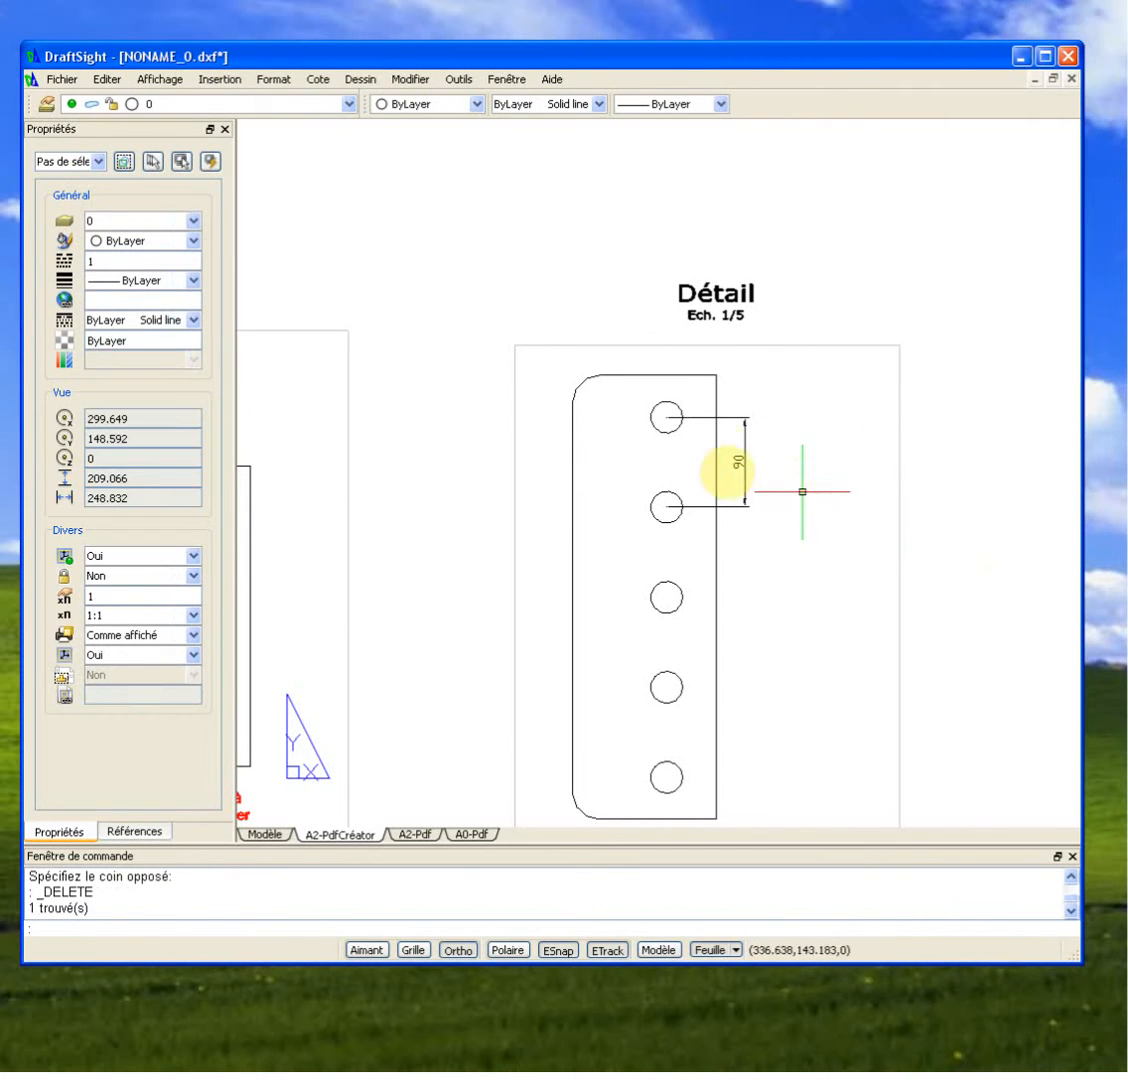
key(Escape)
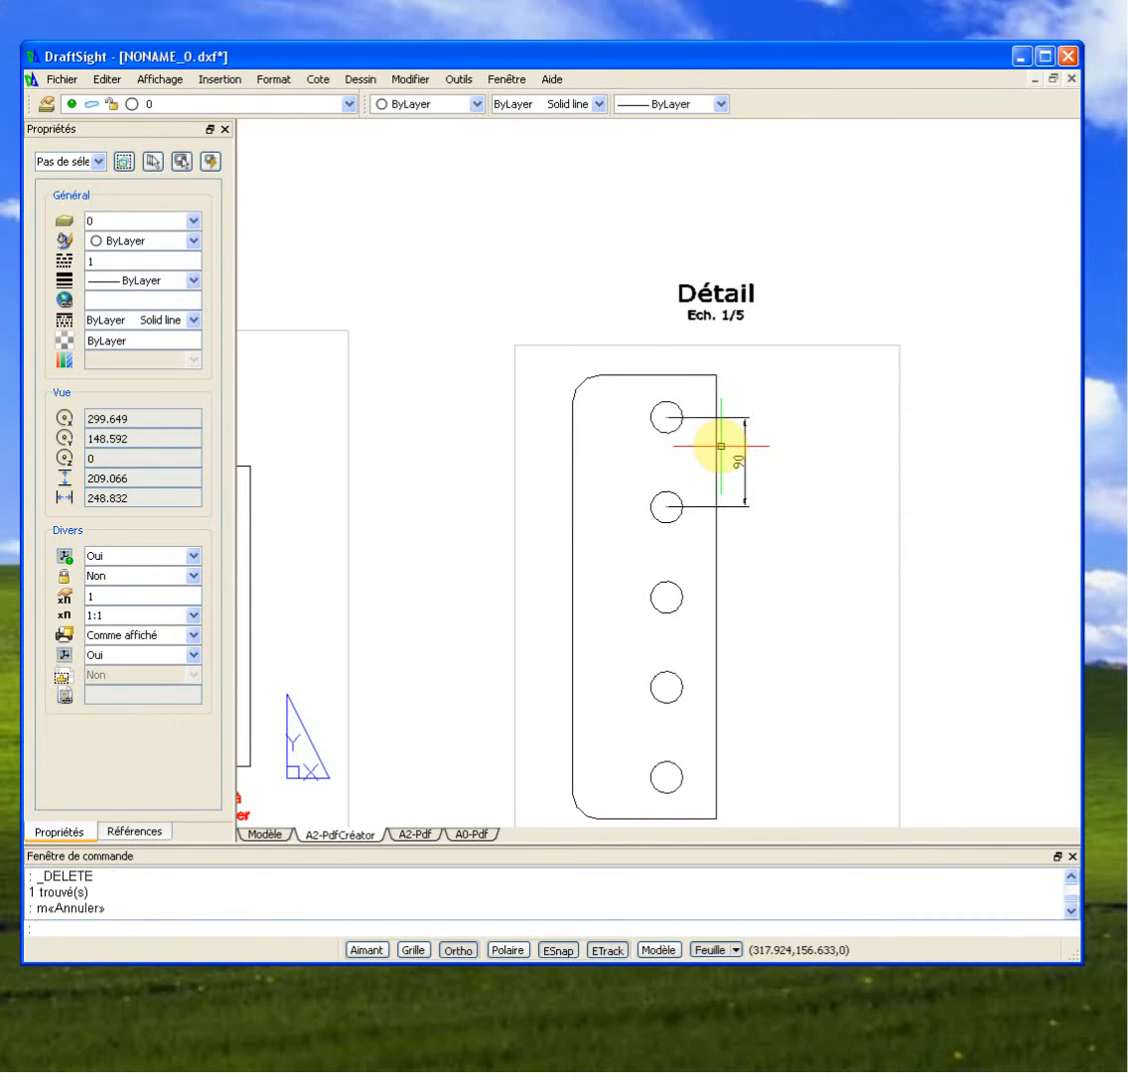
Add a vertical dimension for the full height of the plate in Détail, between its right-hand corners and beyond the hole dimension.
text(li)
key(Return)
click(715, 375)
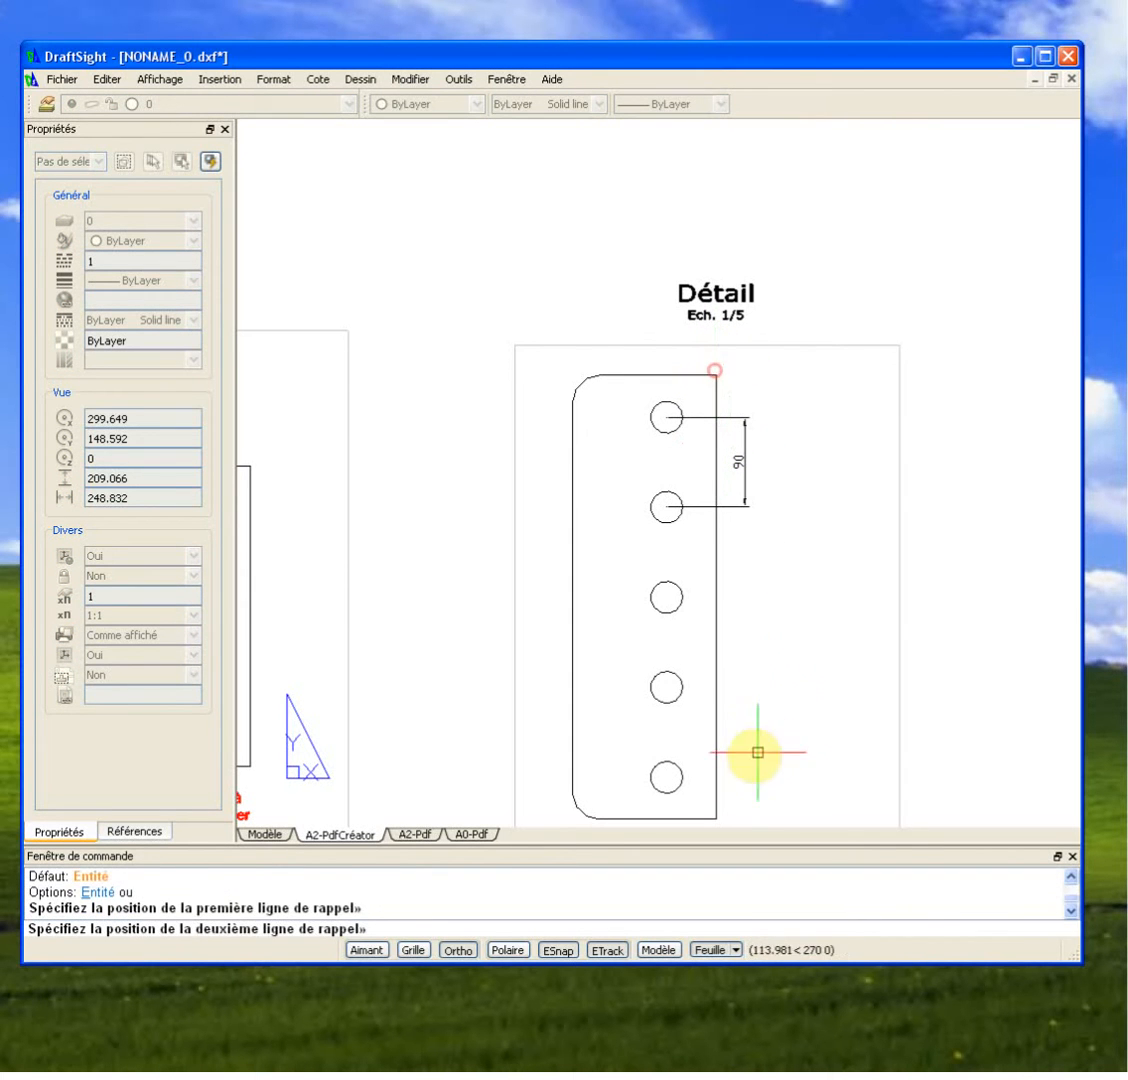
click(715, 813)
click(804, 750)
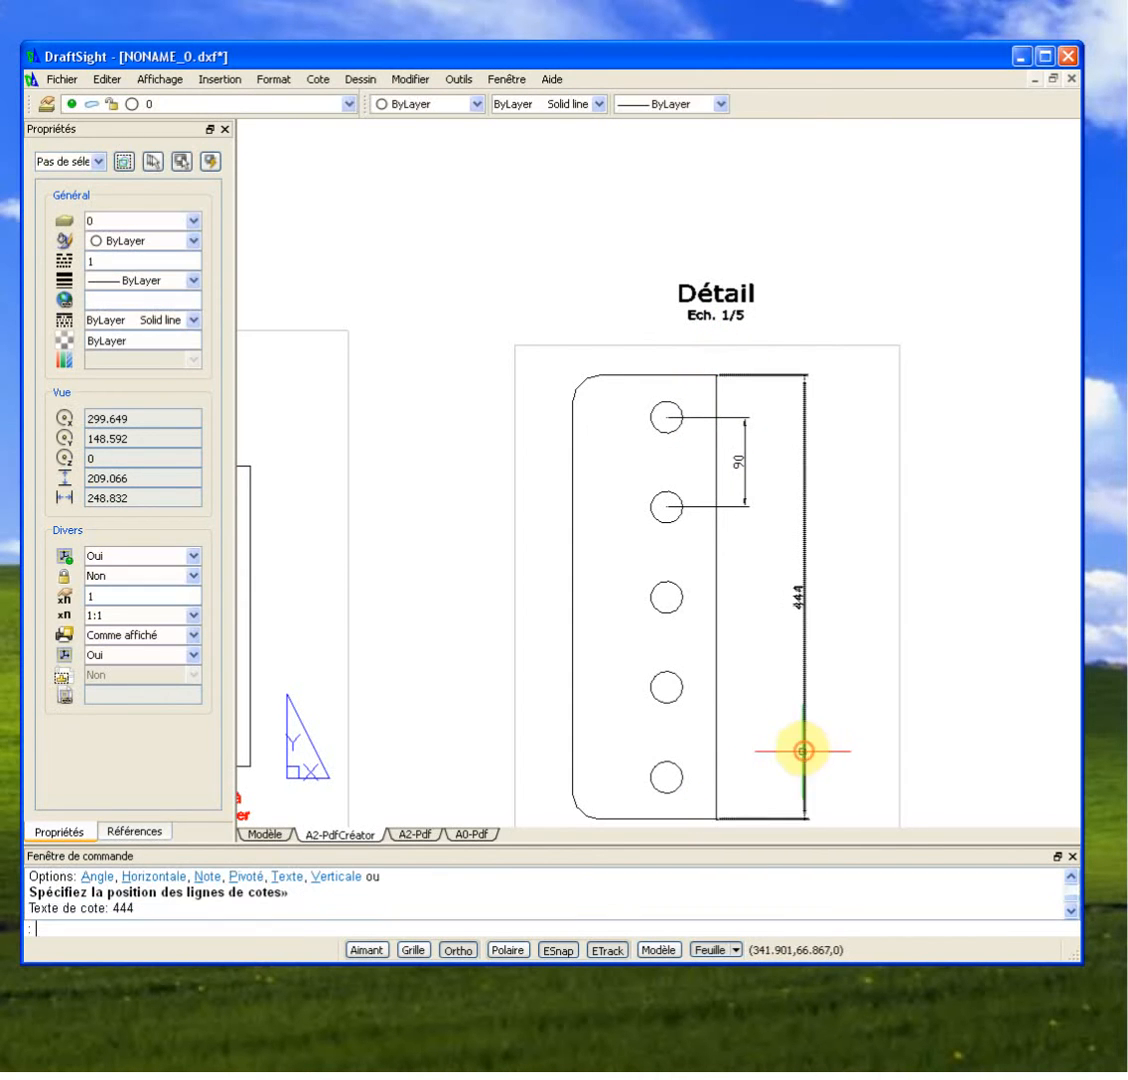
Select both dimensions in Détail and set their extension line offset from the measured points to 5.
mouse_move(838, 569)
middle_down()
mouse_move(929, 378)
mouse_move(932, 440)
middle_up()
drag(925, 259, 838, 453)
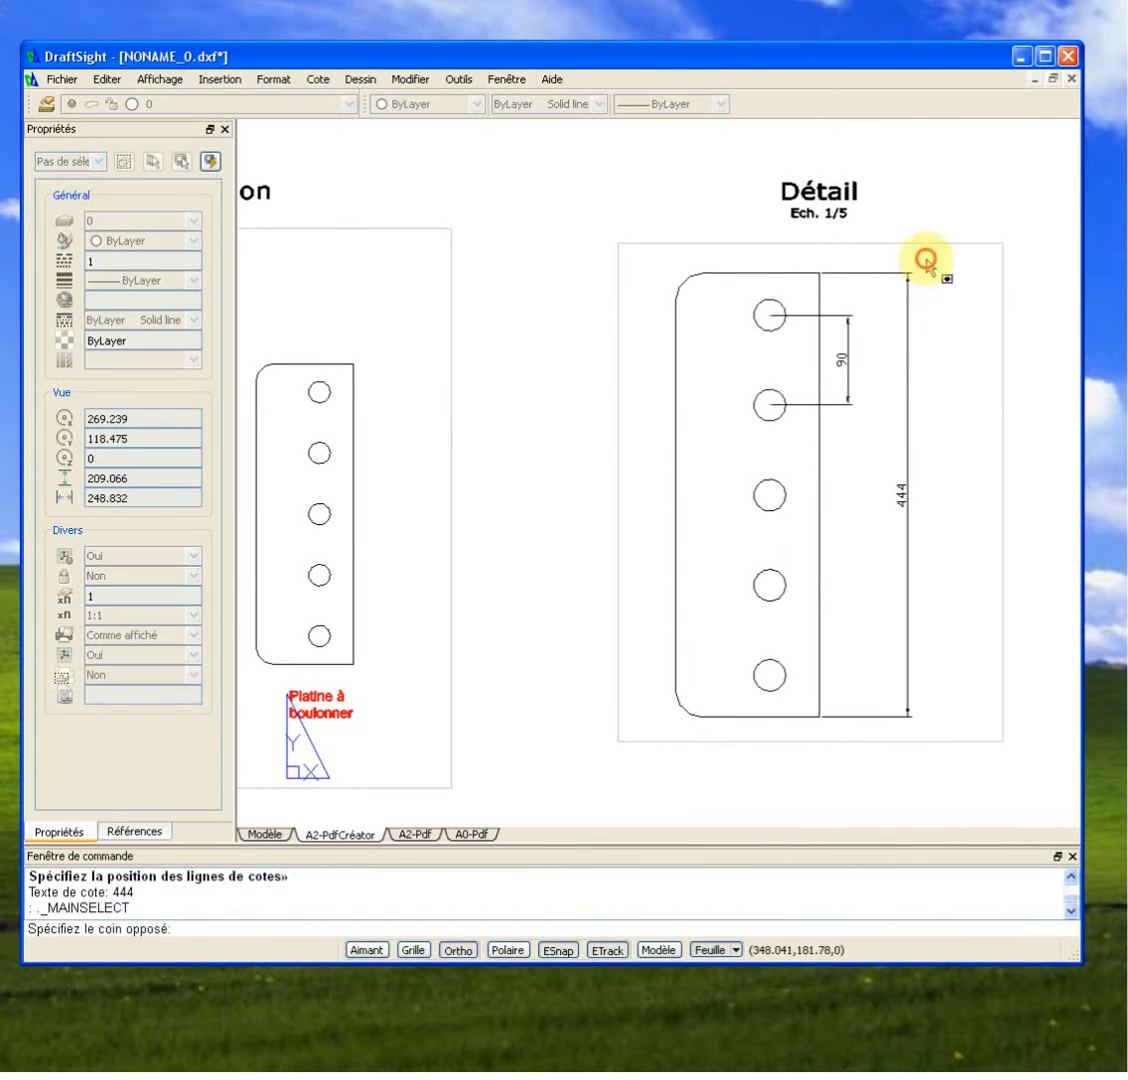
click(838, 453)
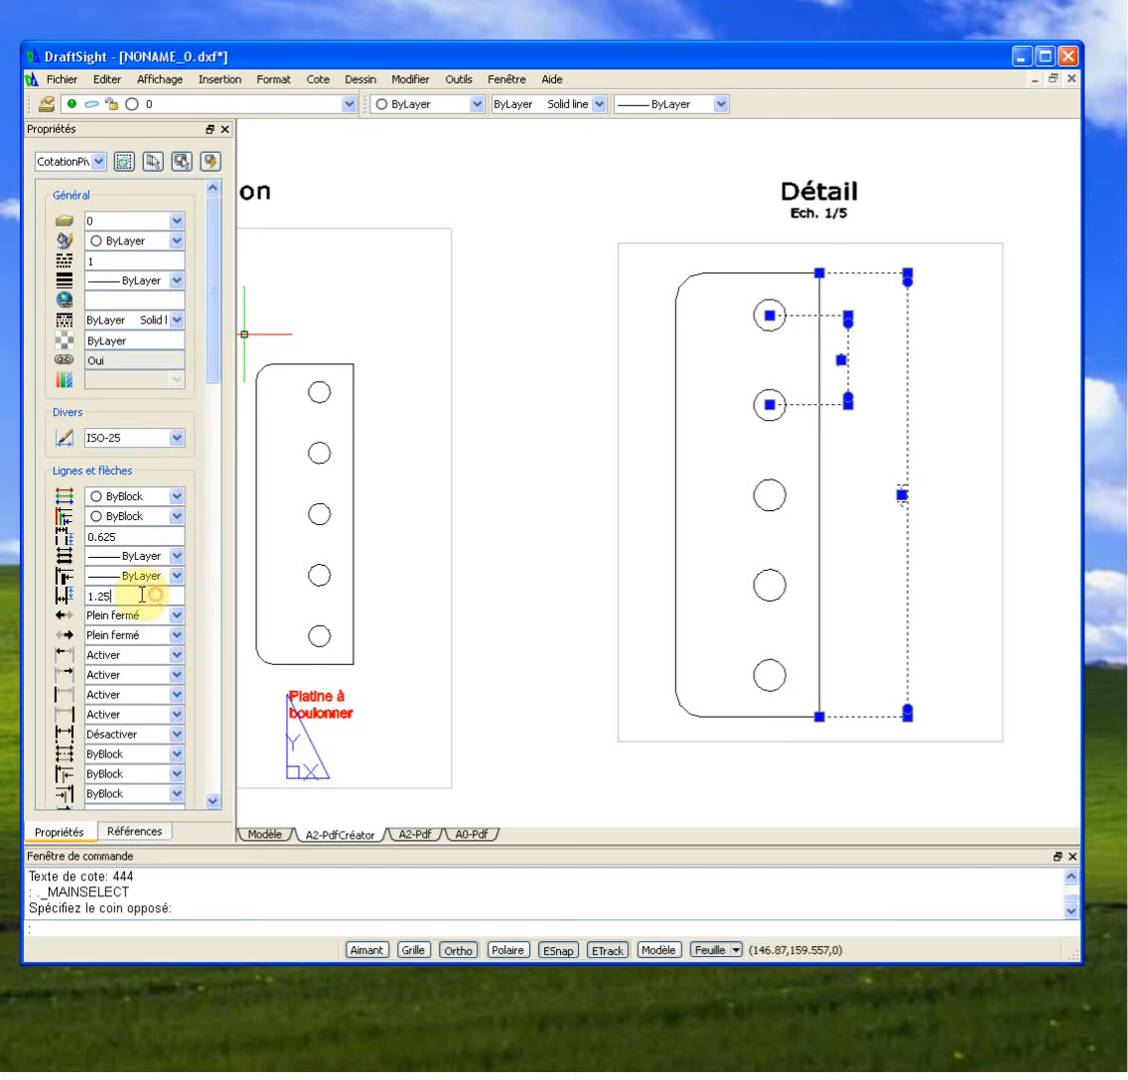
click(105, 536)
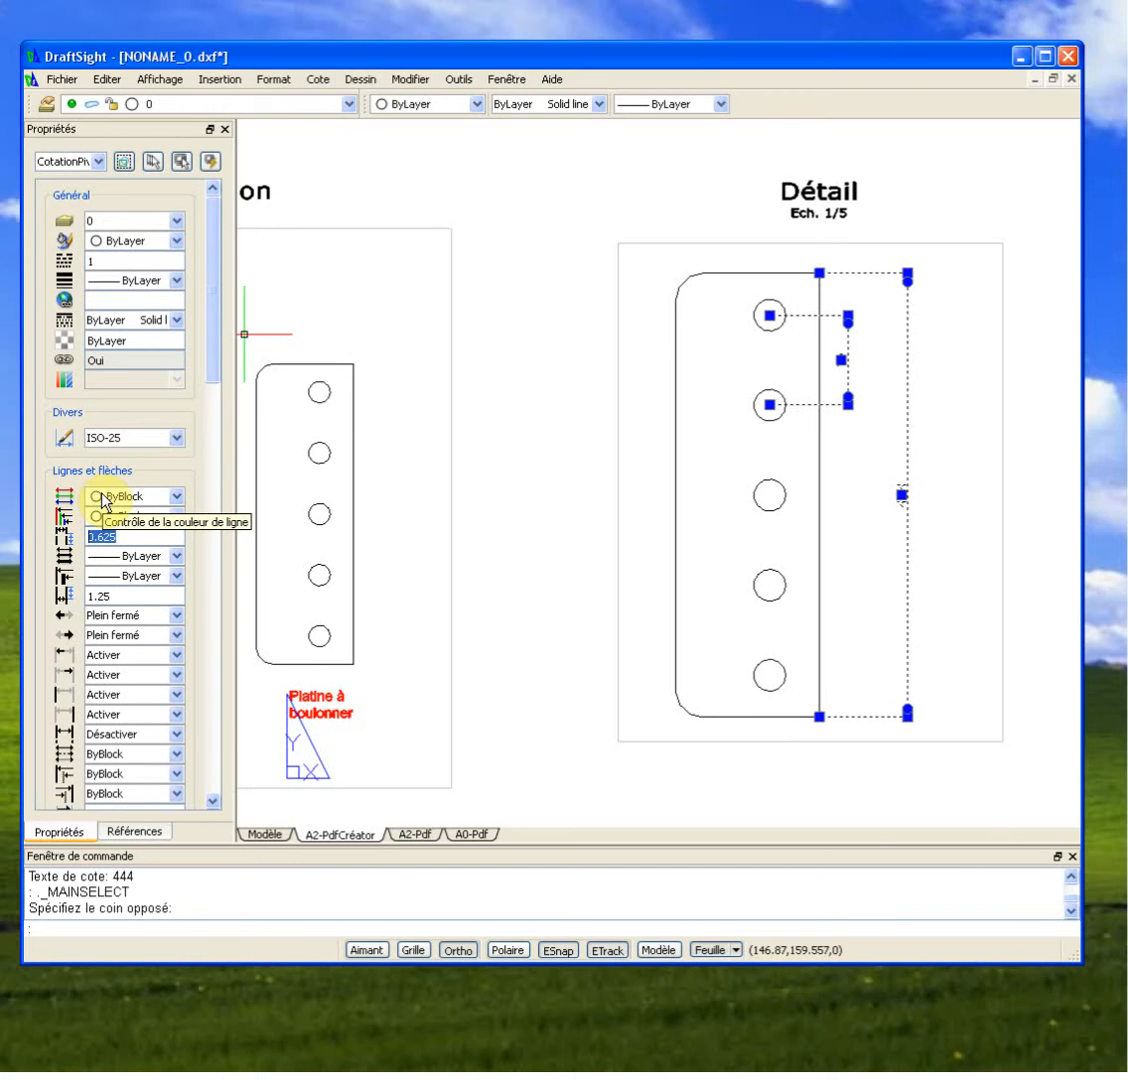
key(Tab)
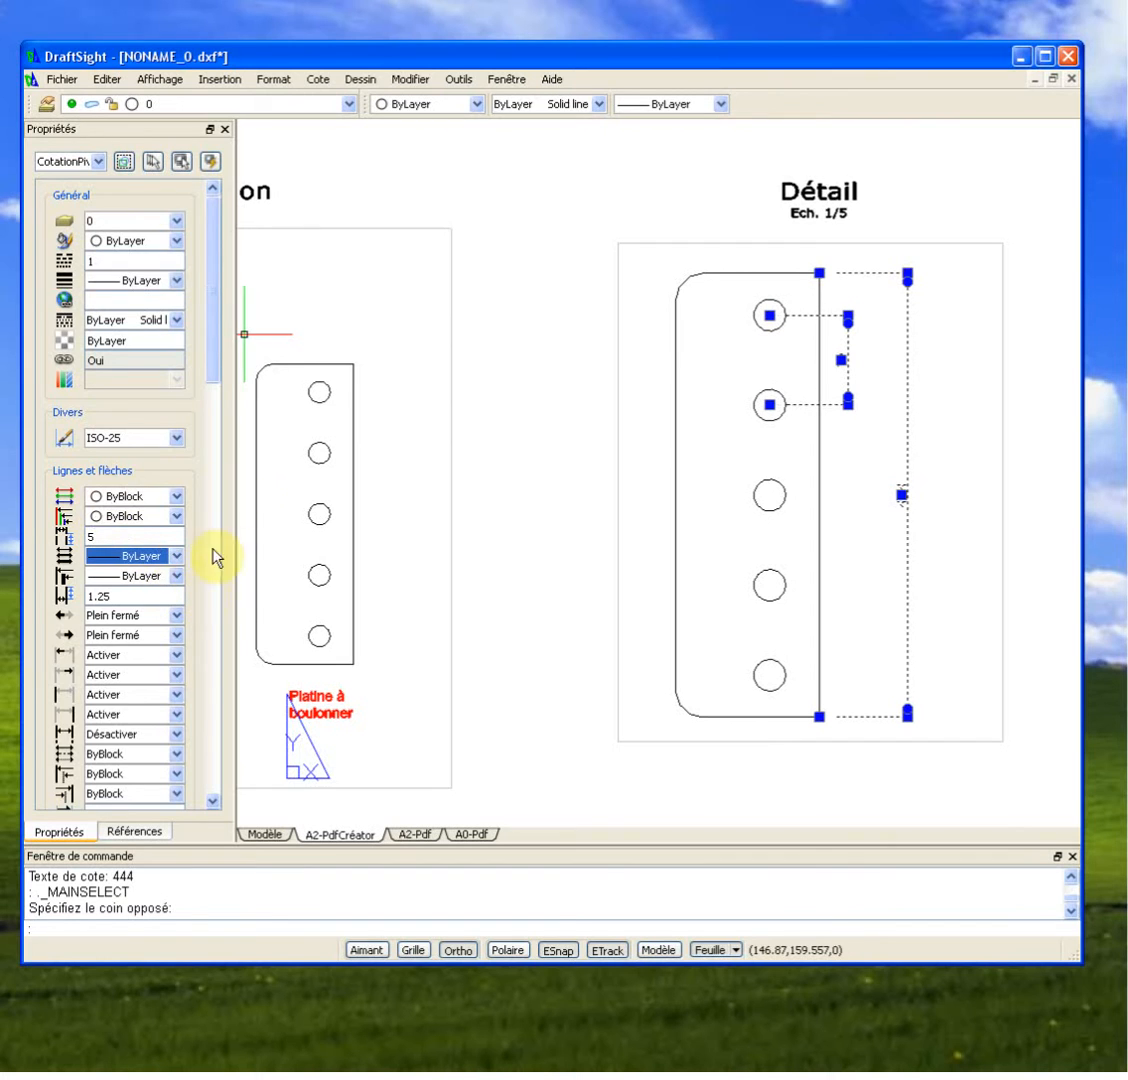
Try text offsets of 5 and 2 between the dimension line and the text on the two selected dimensions.
drag(214, 355, 220, 478)
drag(169, 537, 95, 538)
key(BackSpace)
key(BackSpace)
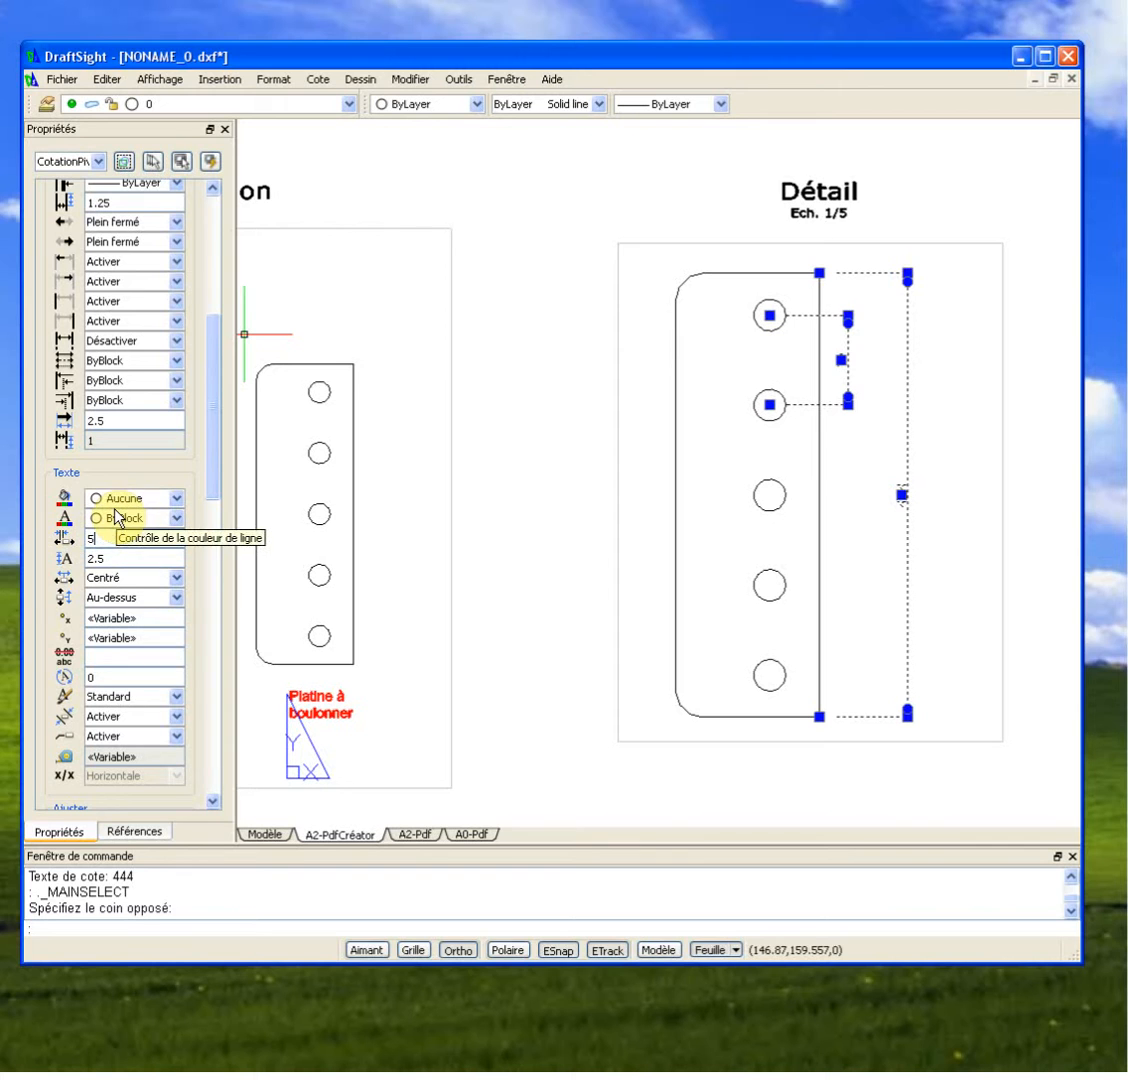
text(5)
key(Tab)
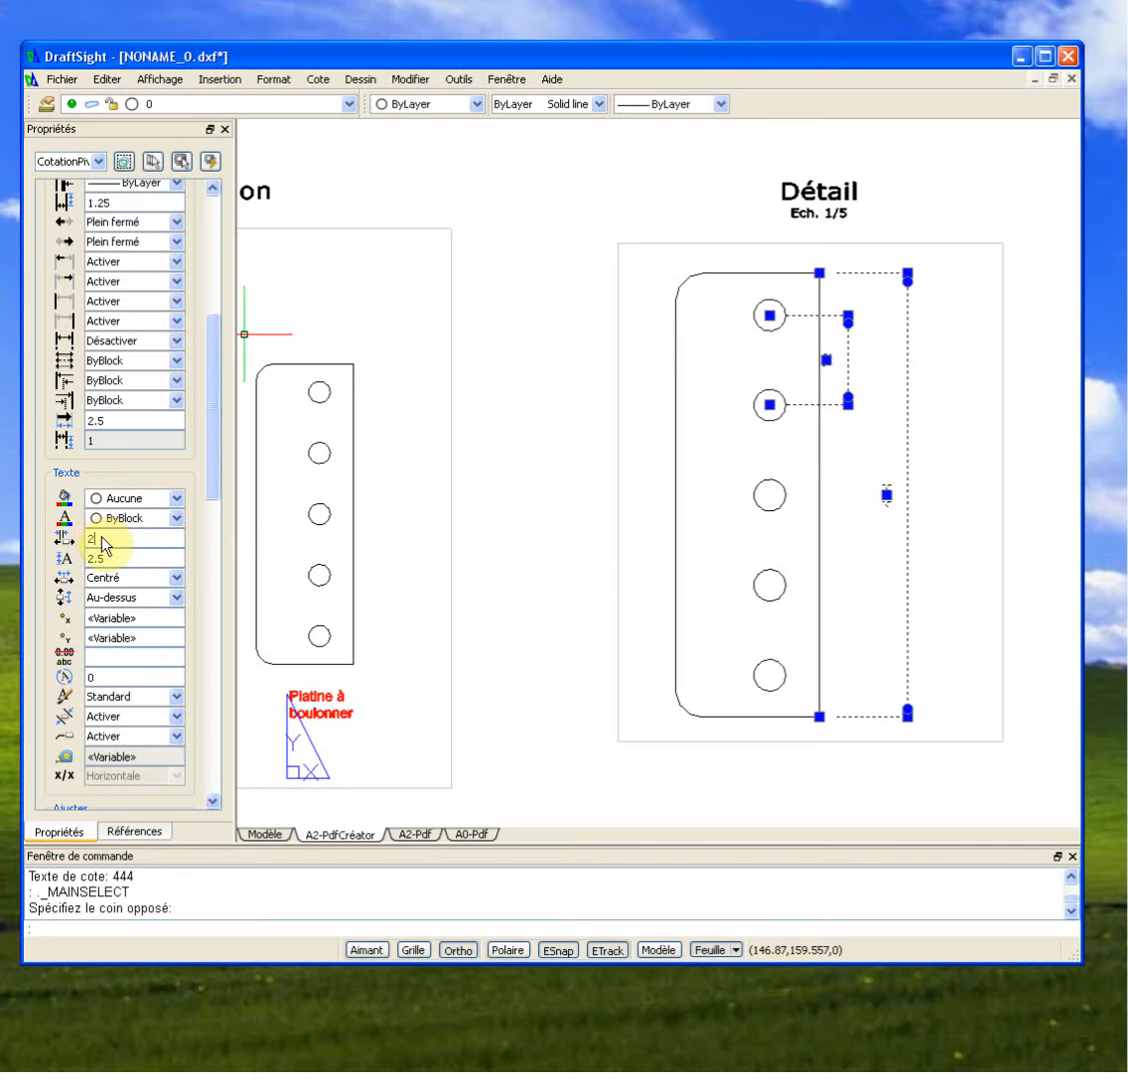
Set the two dimensions' text height to 3 and their text offset from the dimension line to 1.
drag(174, 553, 69, 549)
text(3)
key(Tab)
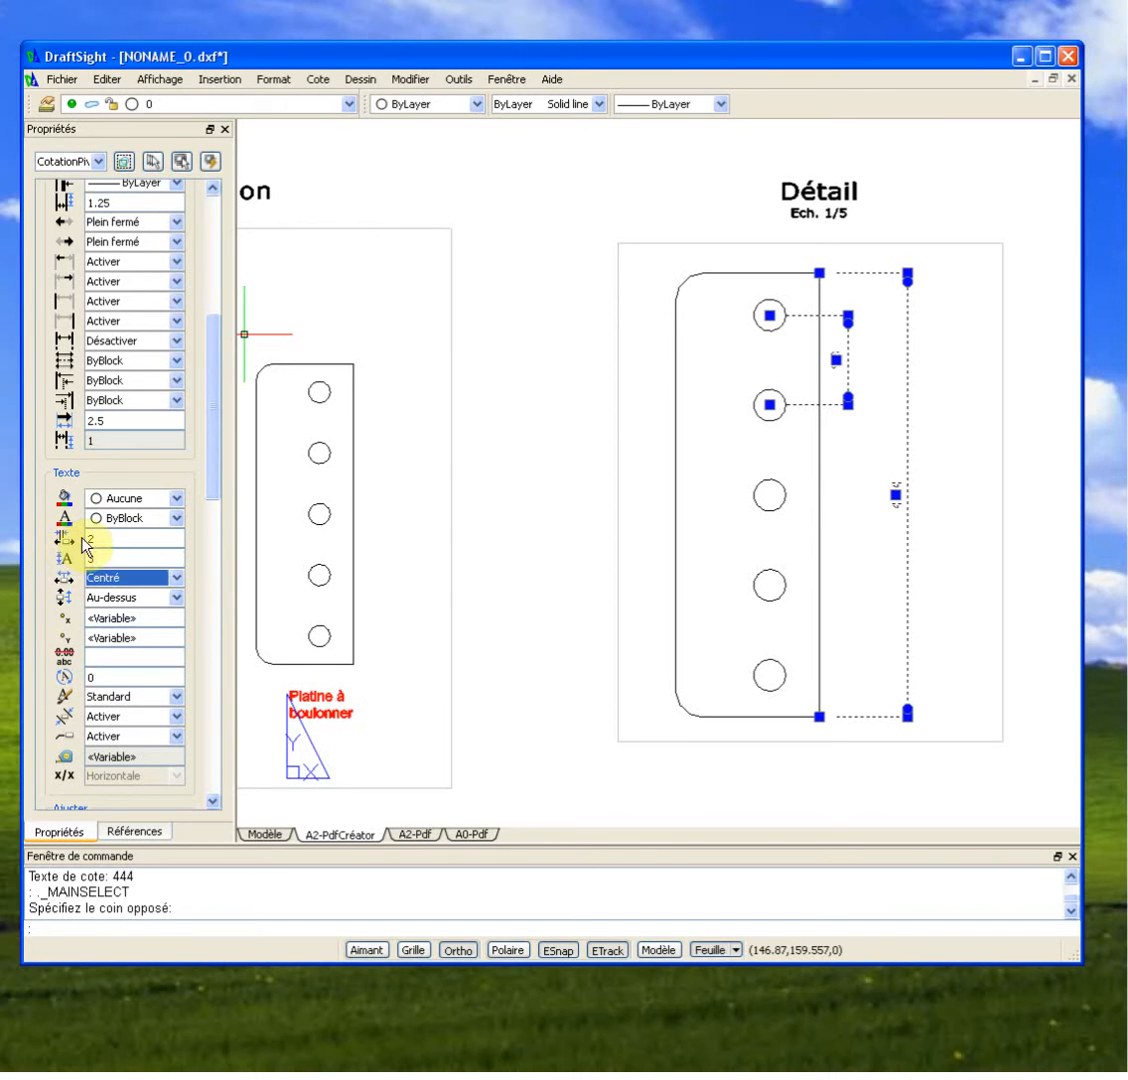
drag(103, 535, 68, 540)
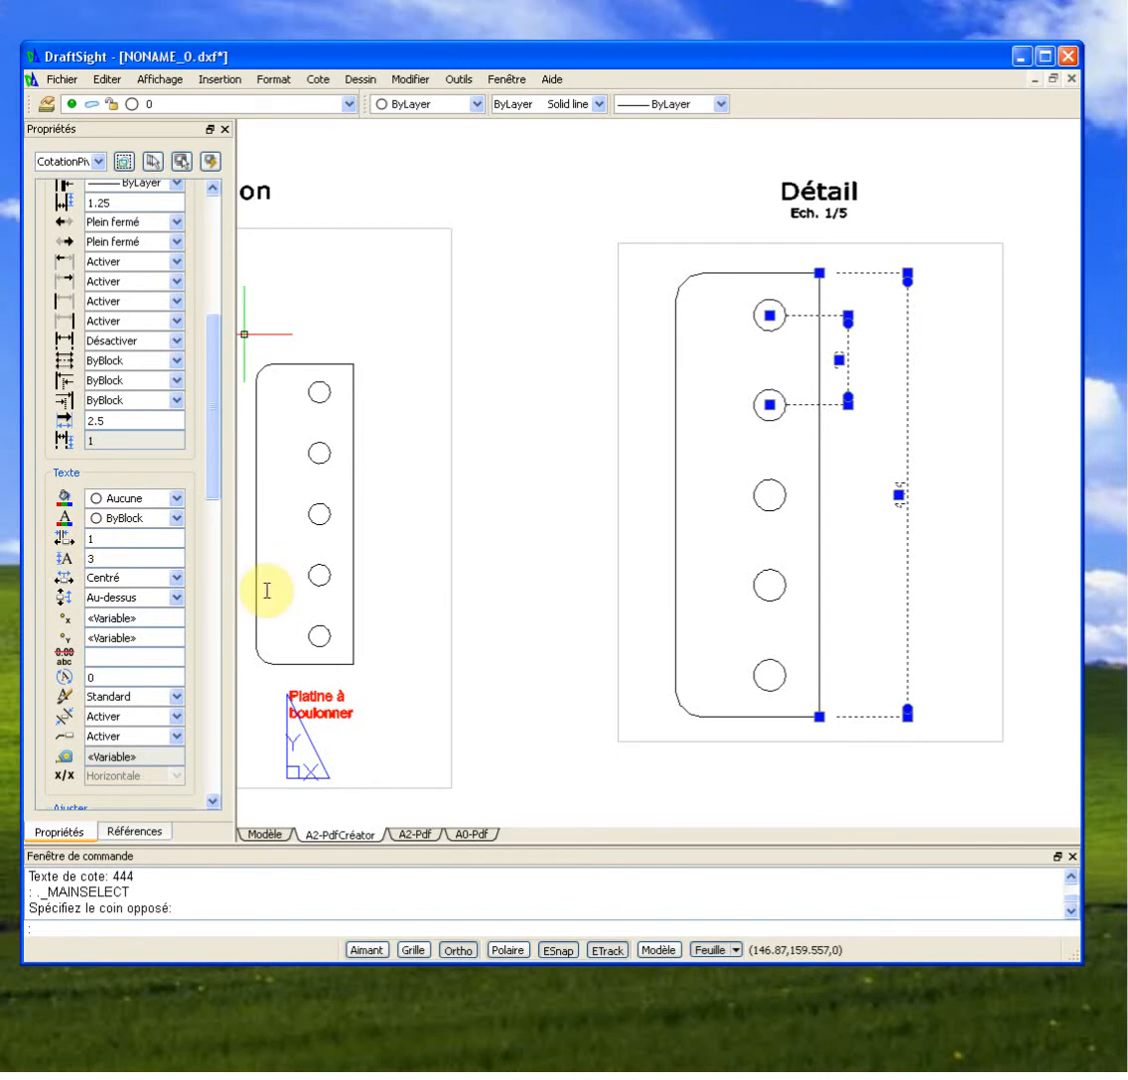
scroll(811, 385, up, 5)
scroll(806, 389, down, 5)
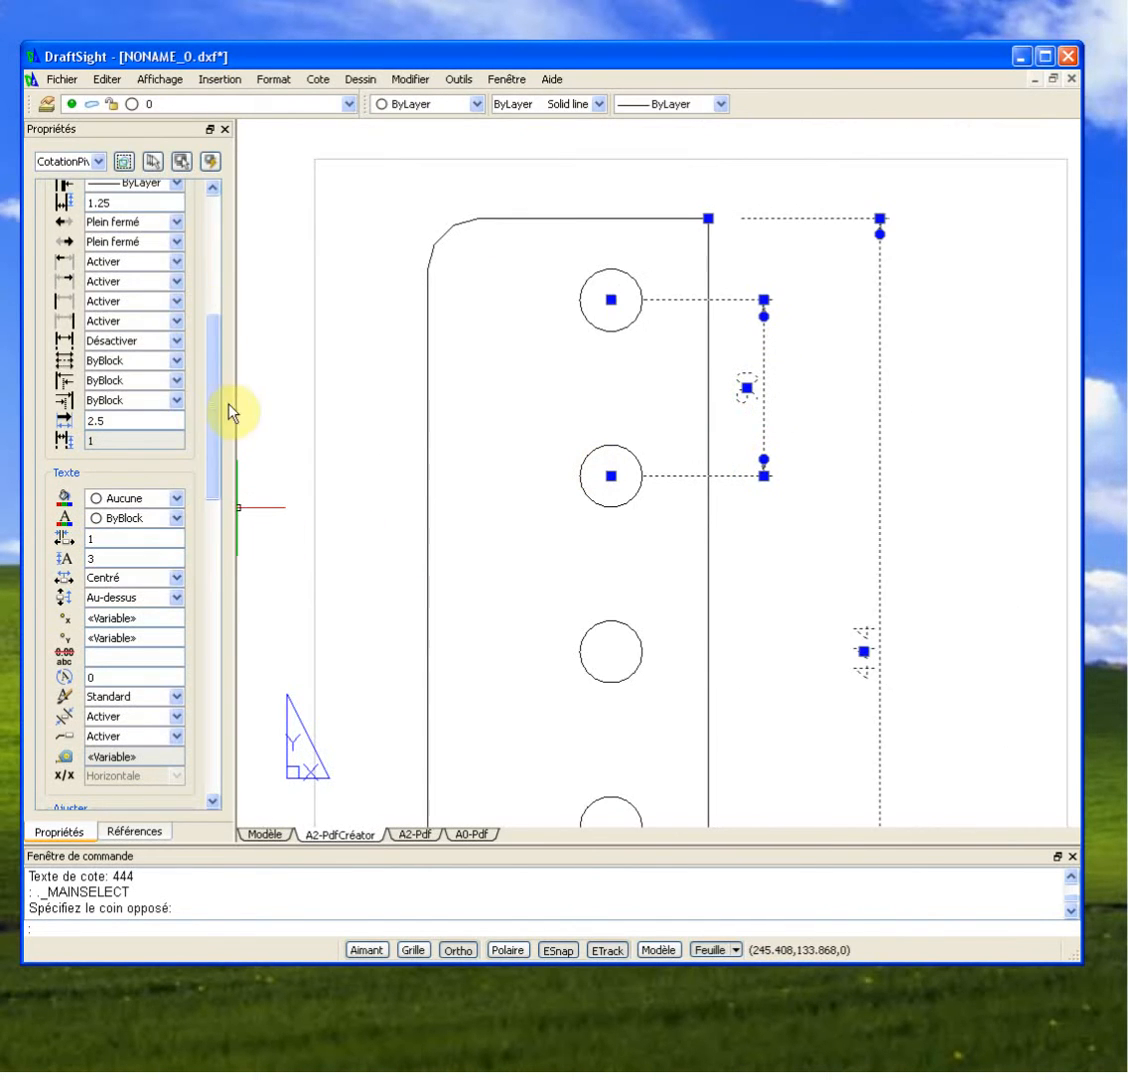
Set the arrow size of the two selected dimensions to 4 and clear the selection.
mouse_move(219, 403)
mouse_down()
mouse_move(219, 433)
mouse_move(219, 406)
mouse_up()
click(126, 452)
text(4)
key(Return)
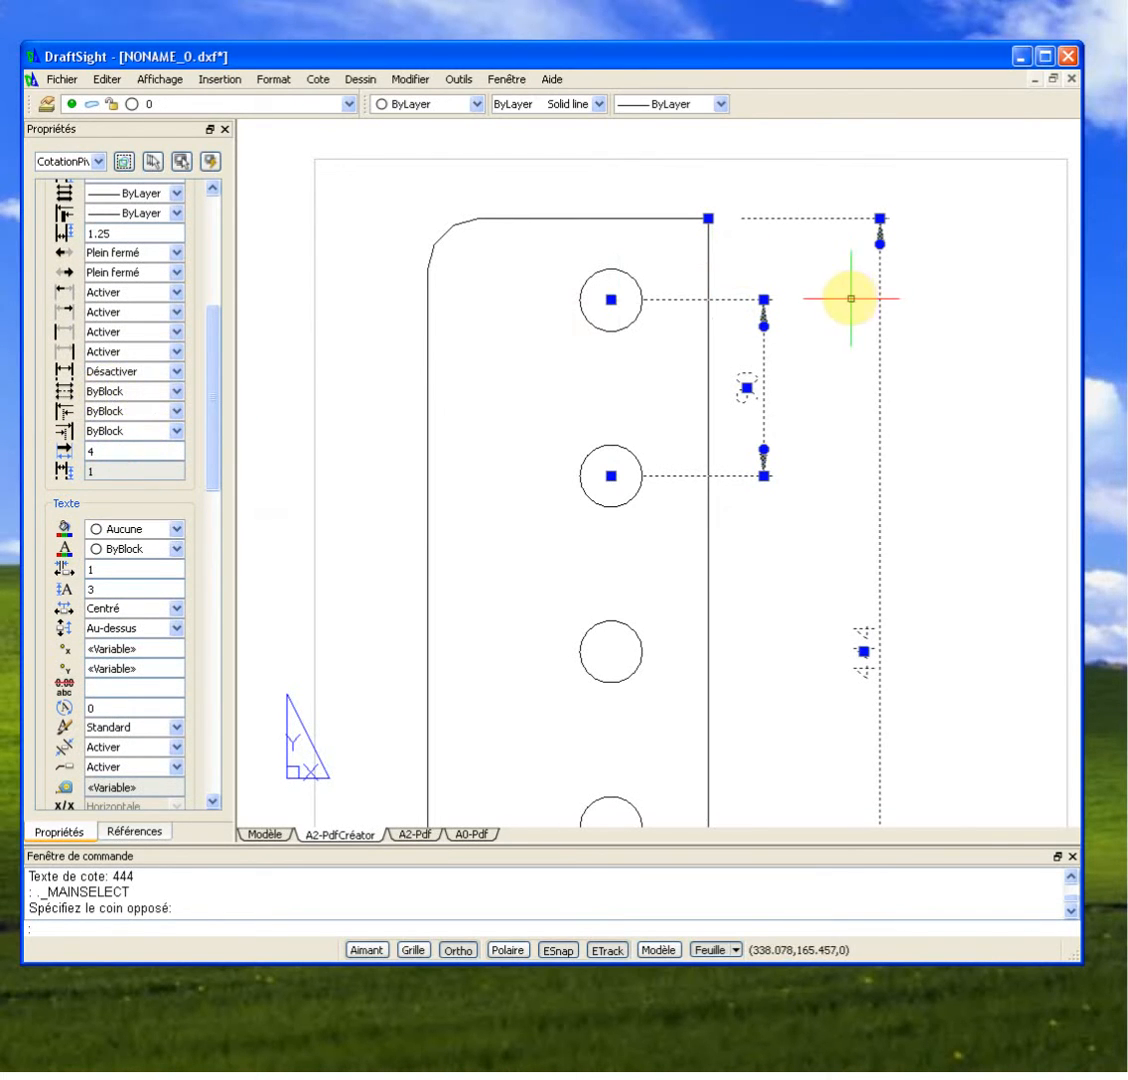
key(Escape)
scroll(899, 471, down, 3)
scroll(903, 471, up, 3)
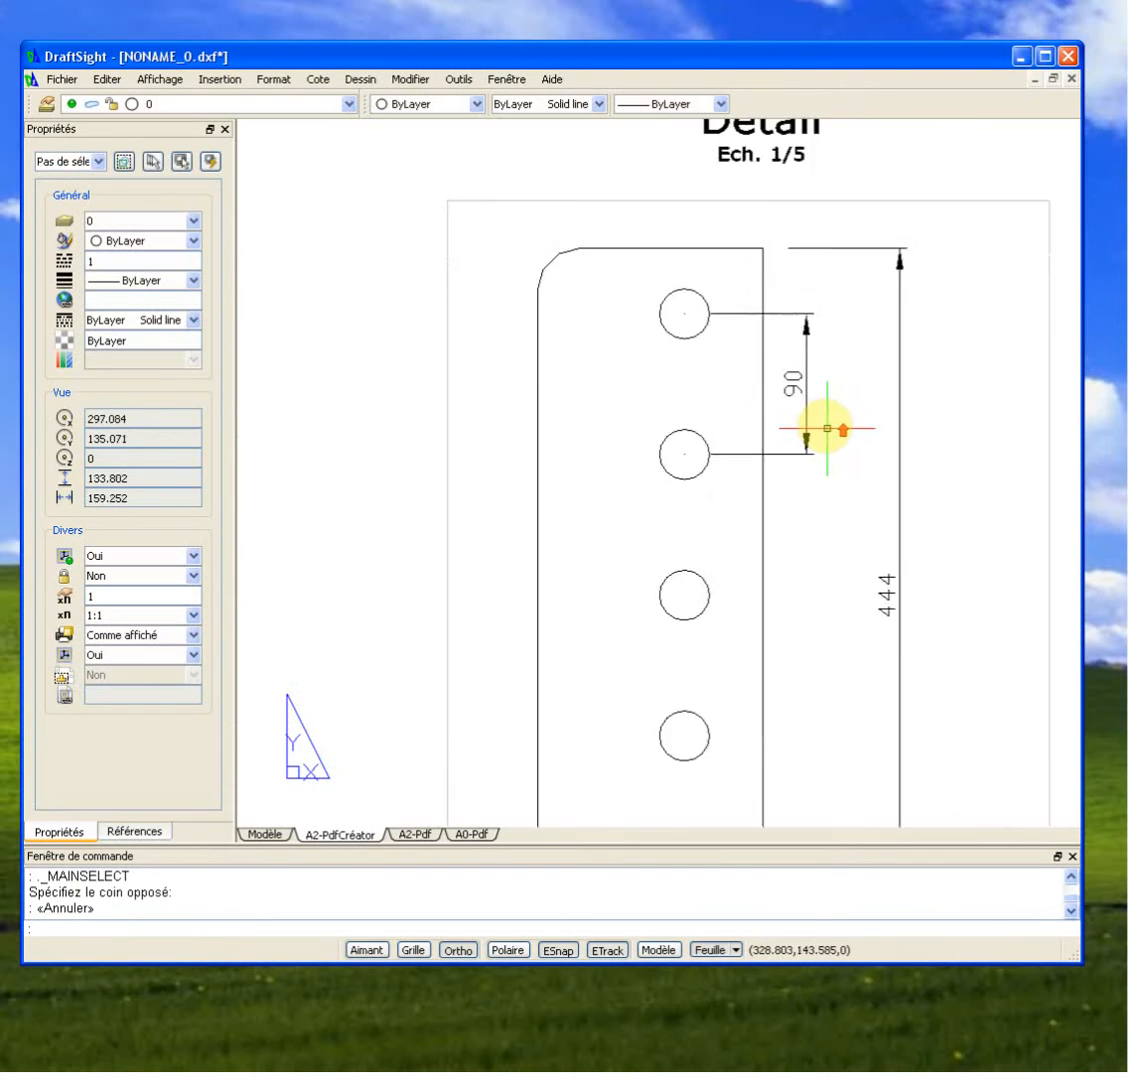
Reselect both dimensions in Détail and set how far their extension lines run past the dimension line to 2.
scroll(811, 408, down, 1)
click(803, 407)
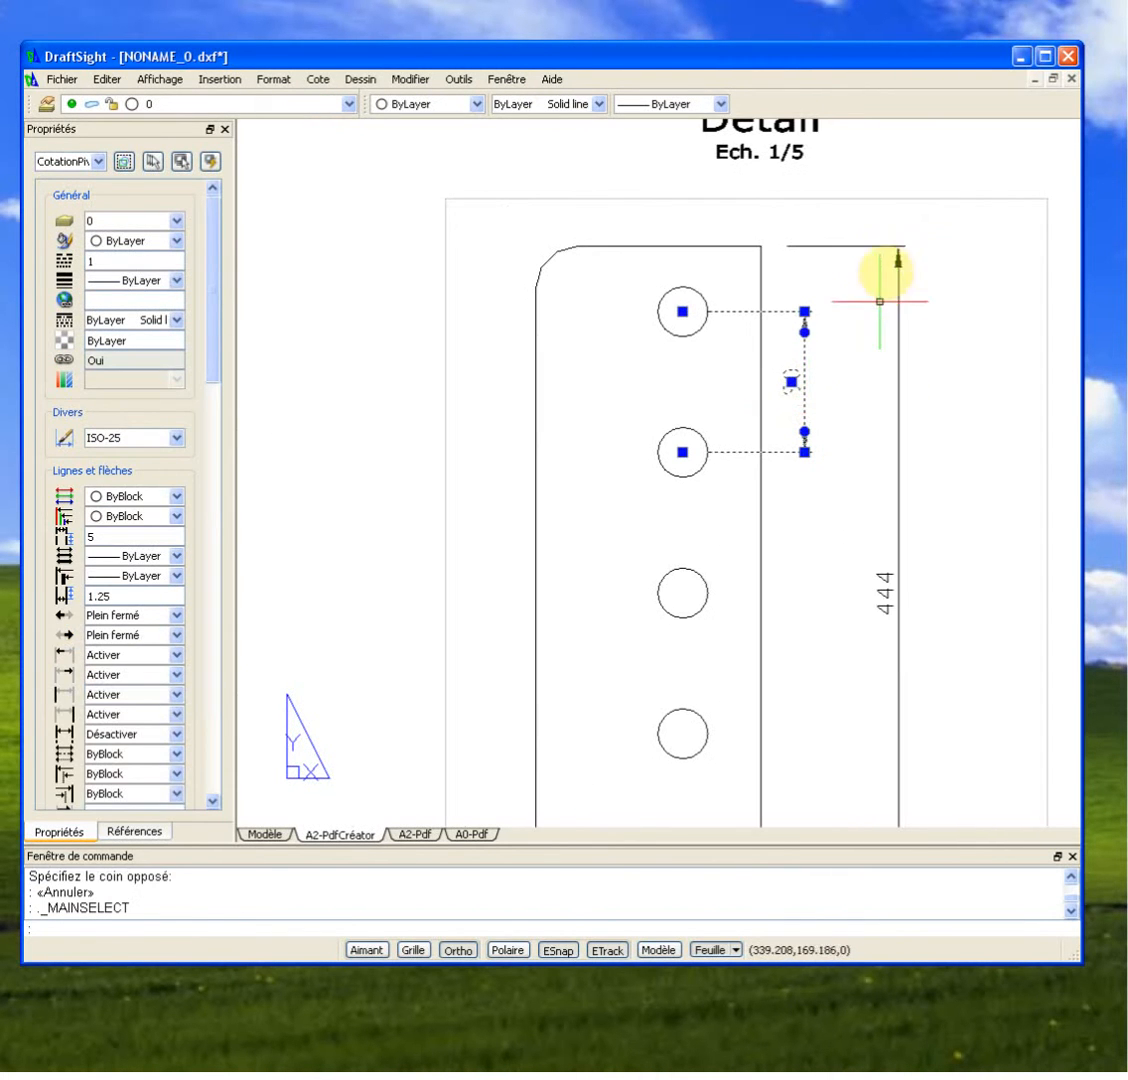
click(896, 248)
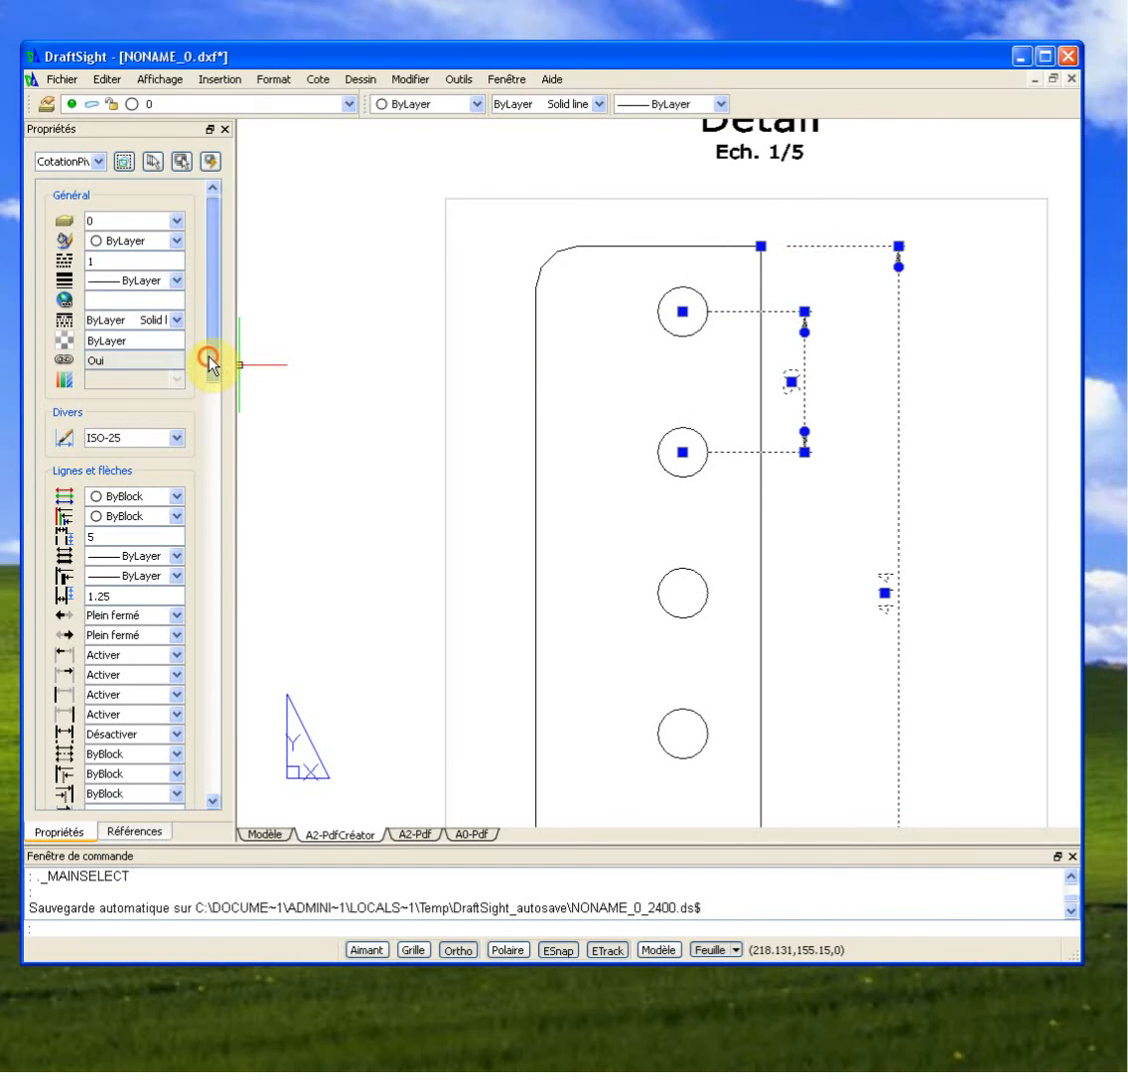
drag(137, 597, 90, 590)
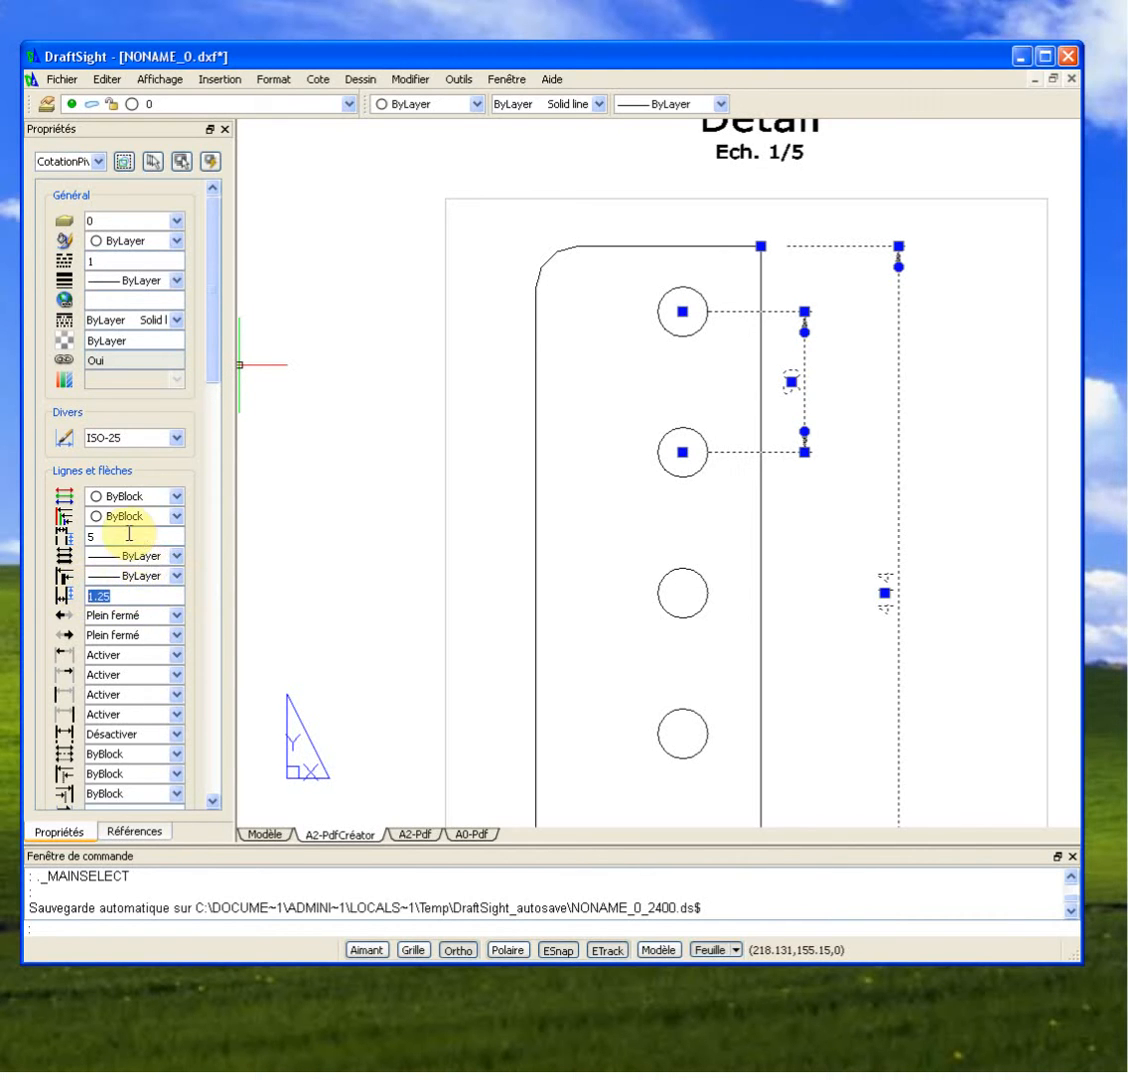
text(2)
key(Tab)
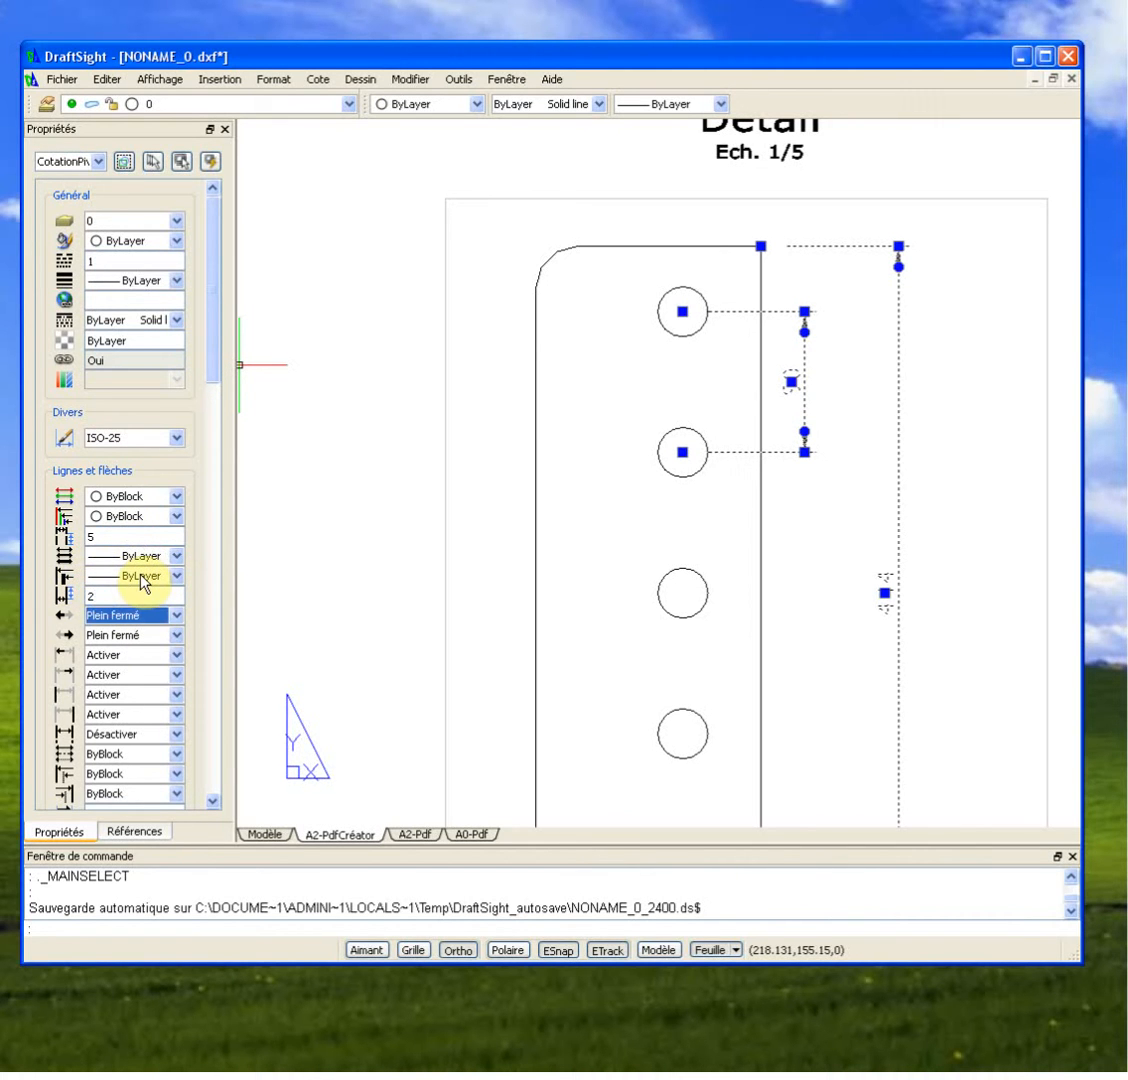
click(136, 590)
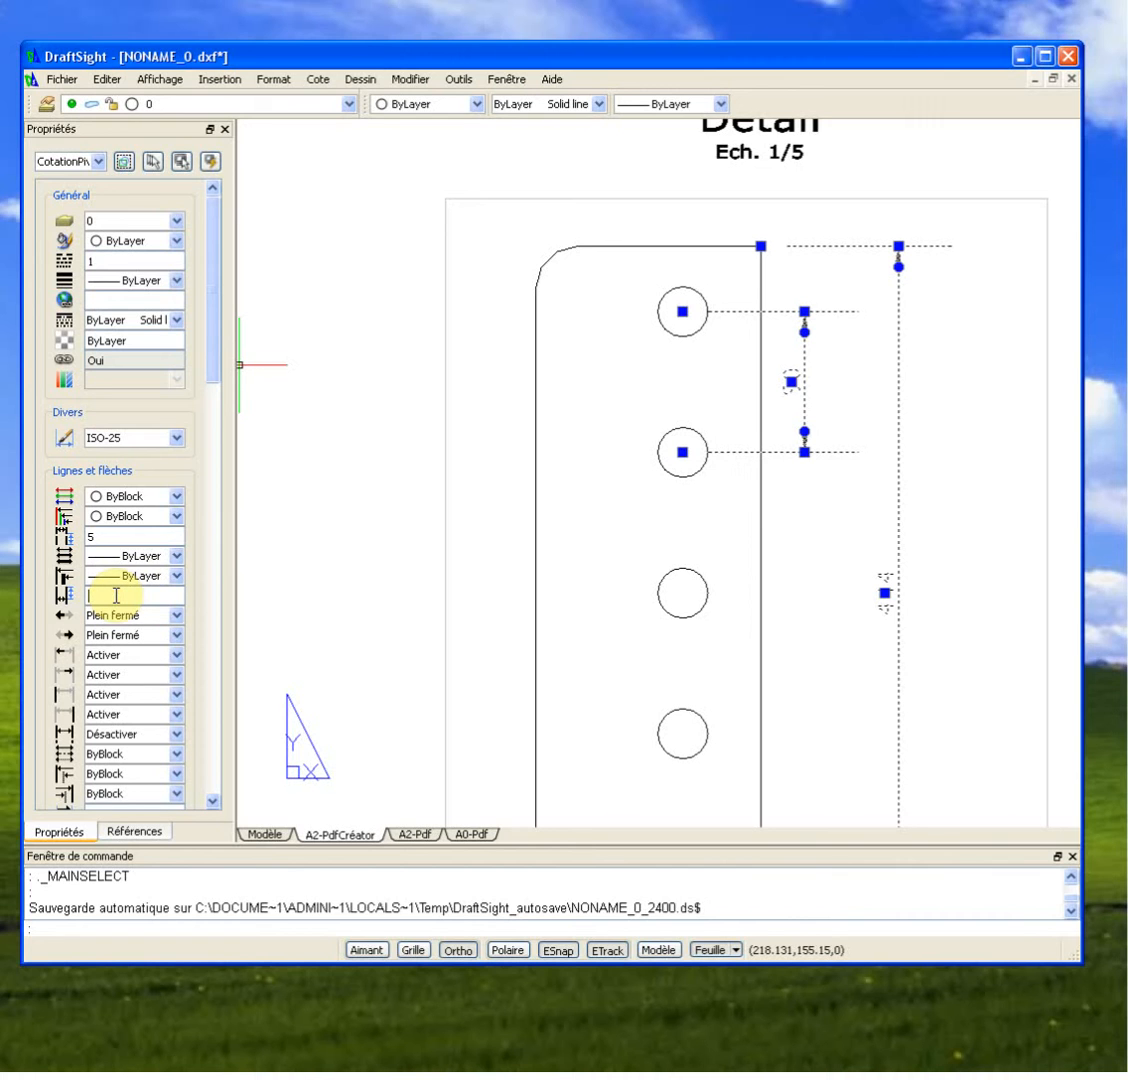
text(2)
key(Tab)
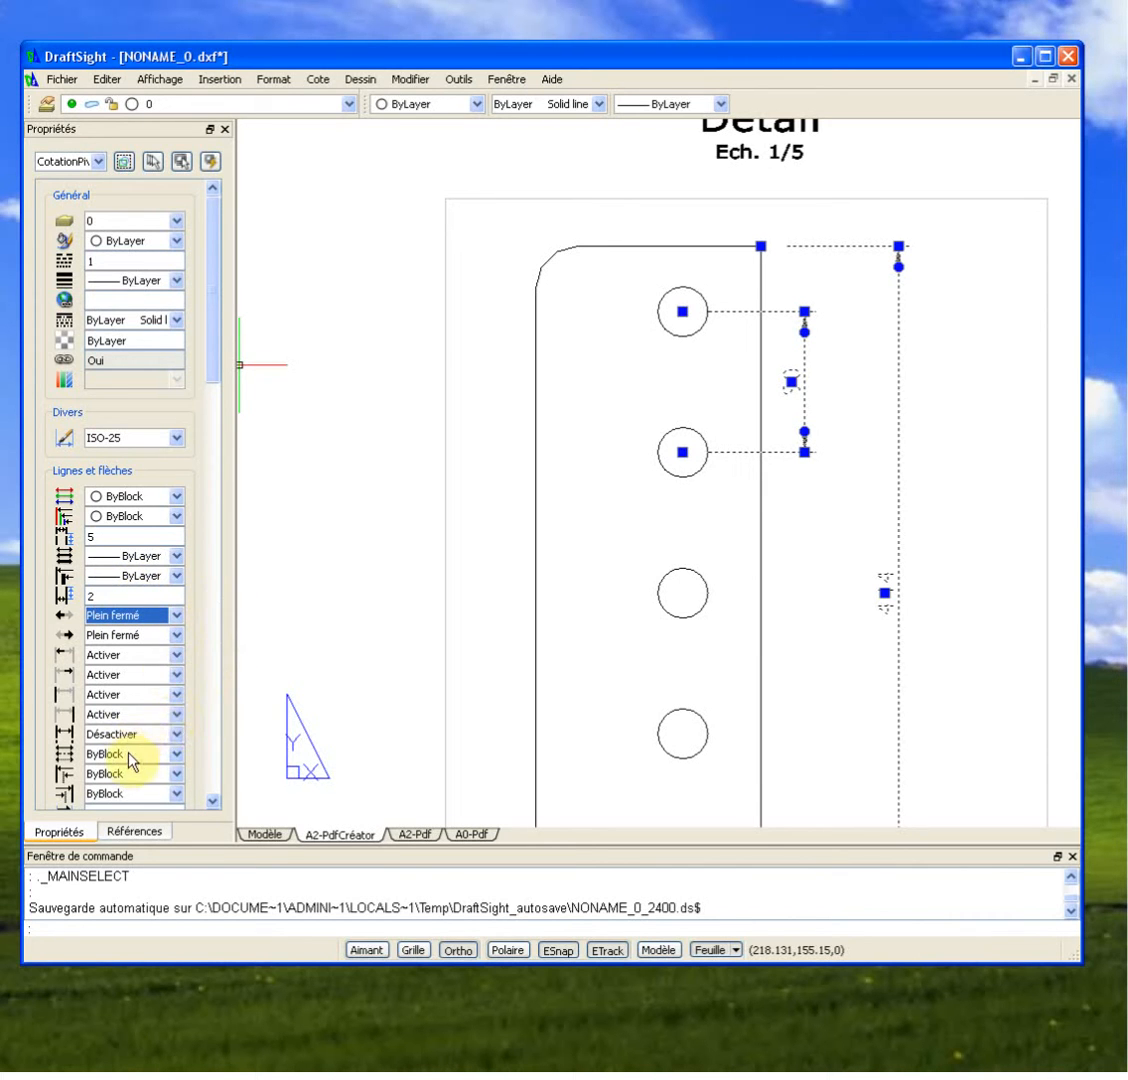
Review the line, arrow and text properties of the two selected dimensions.
click(214, 803)
click(214, 803)
click(214, 803)
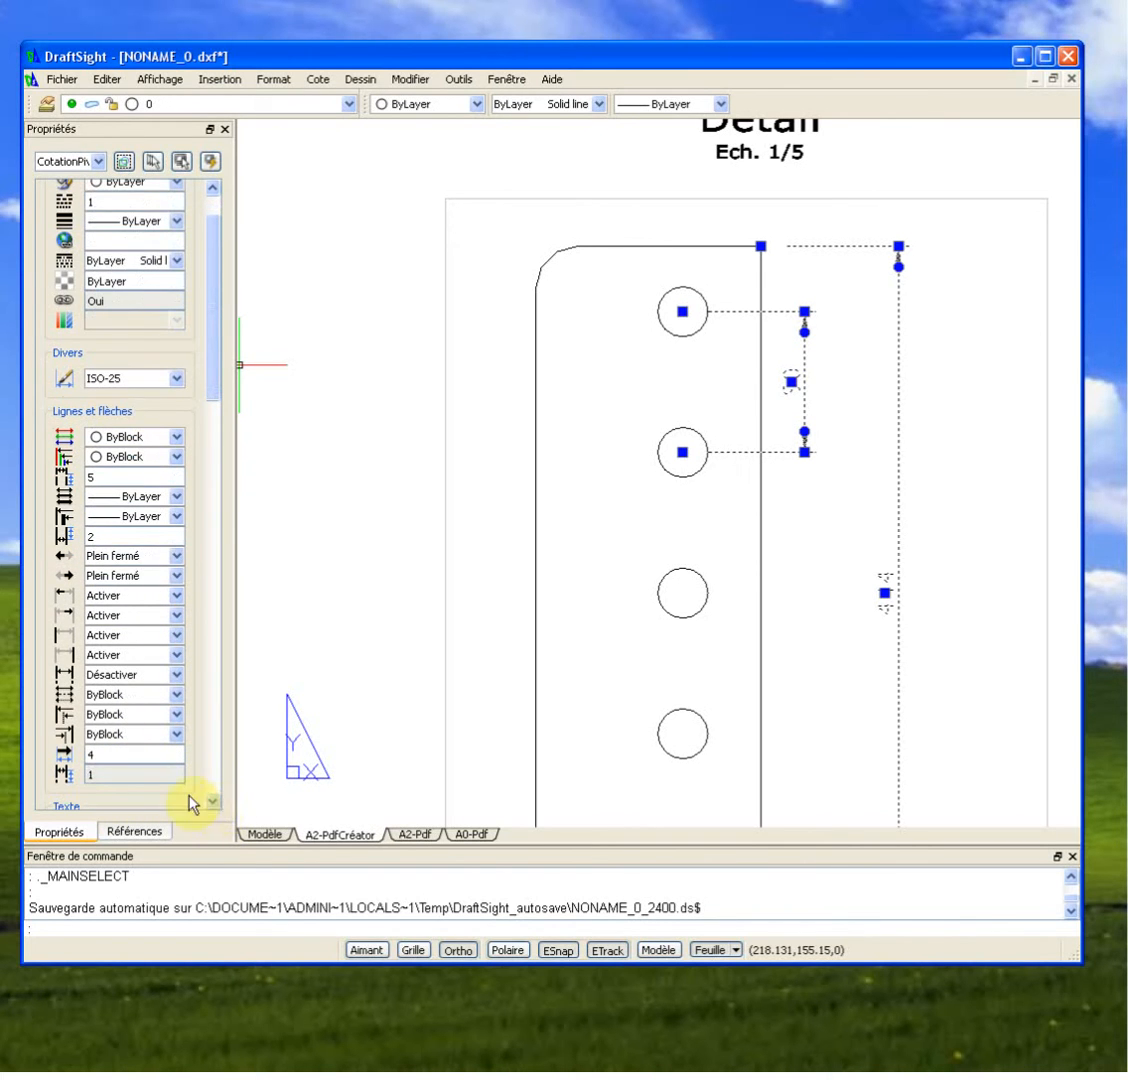
click(115, 755)
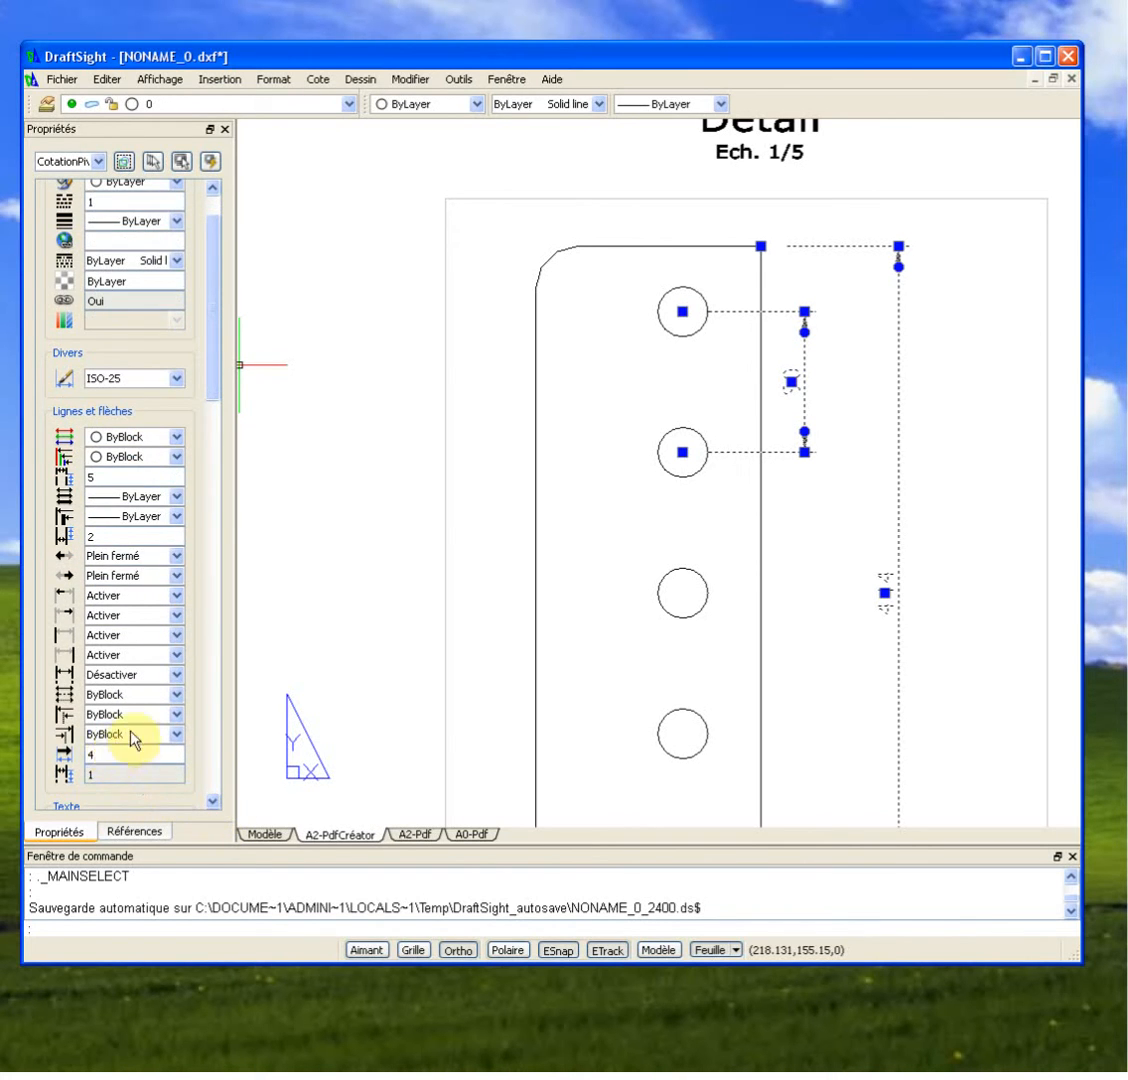
drag(216, 357, 216, 397)
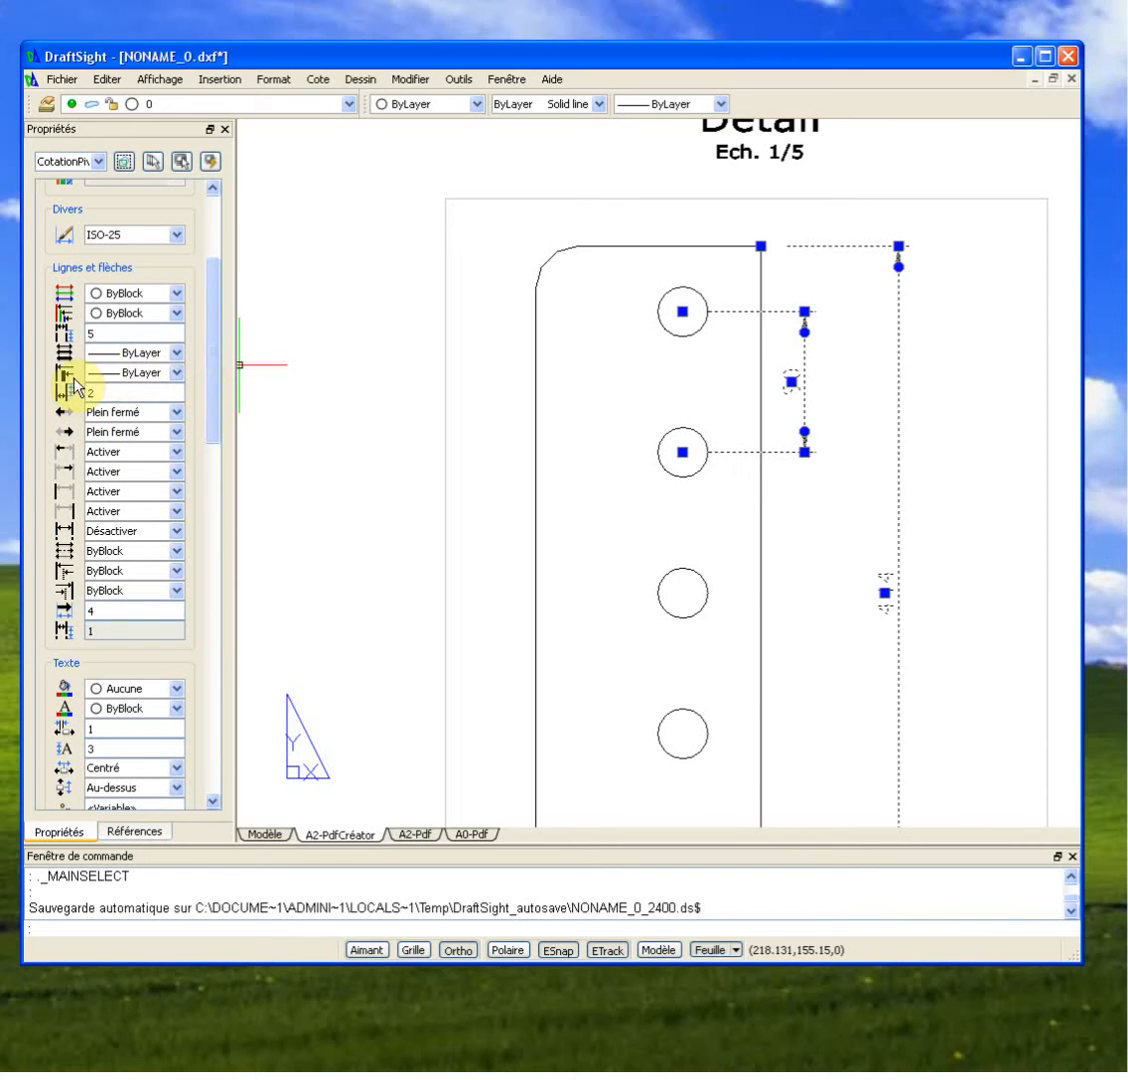
mouse_move(215, 368)
mouse_down()
mouse_move(216, 315)
mouse_move(213, 378)
mouse_up()
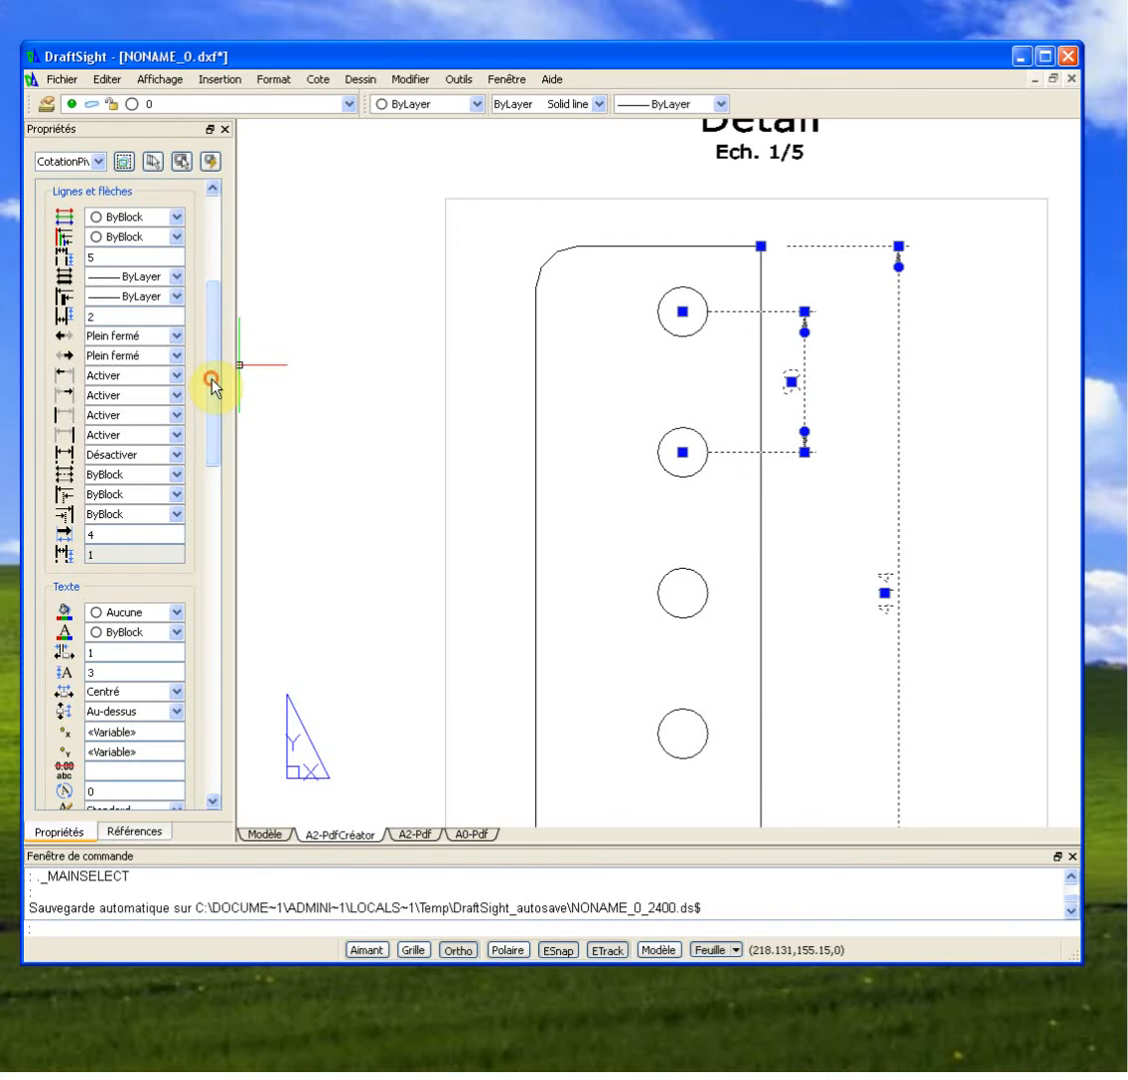
drag(216, 388, 221, 425)
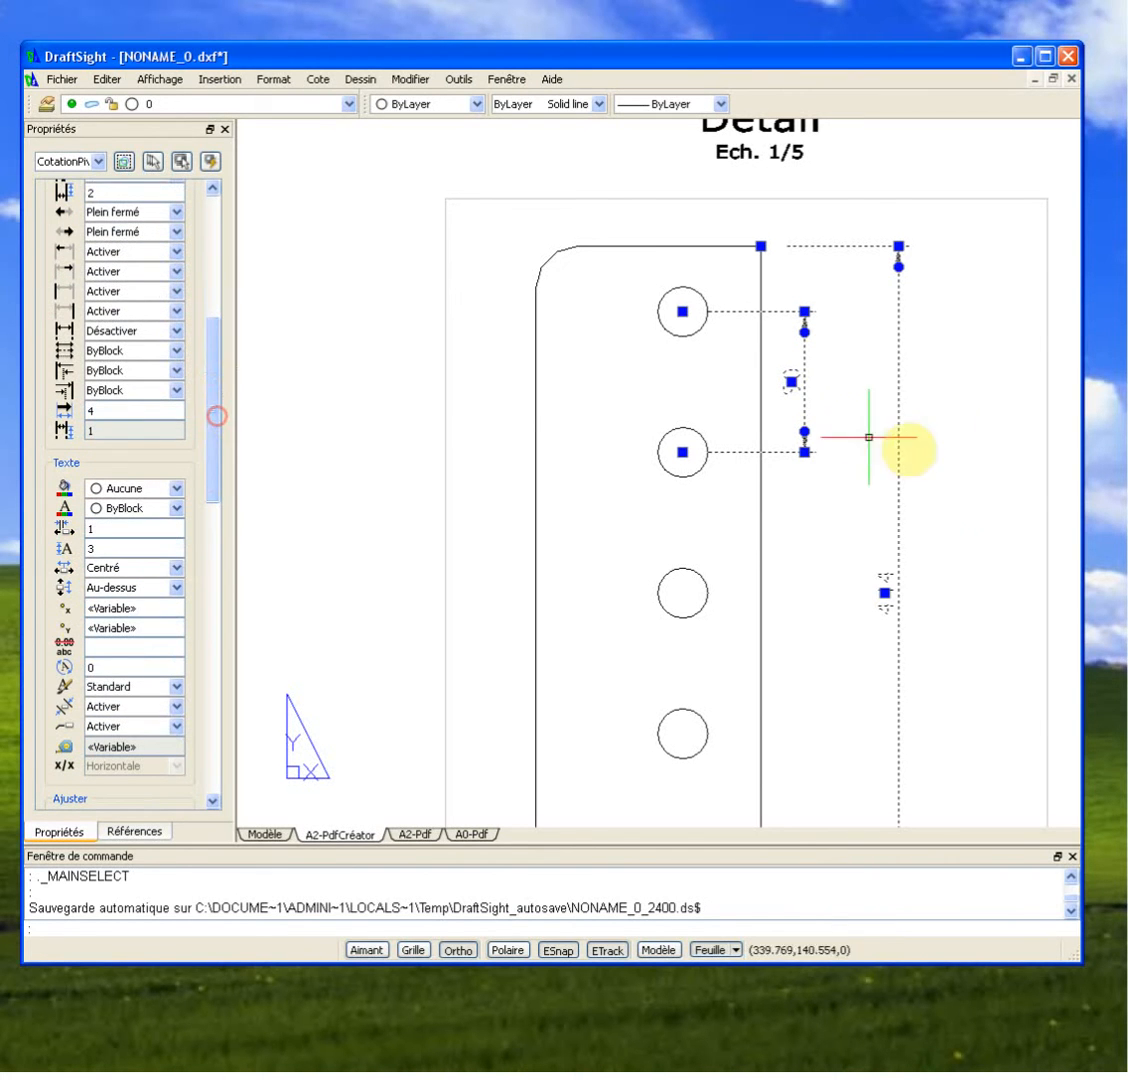
Delete the old vertical dimension inside the Platine de jonction viewport and return to the sheet.
key(Escape)
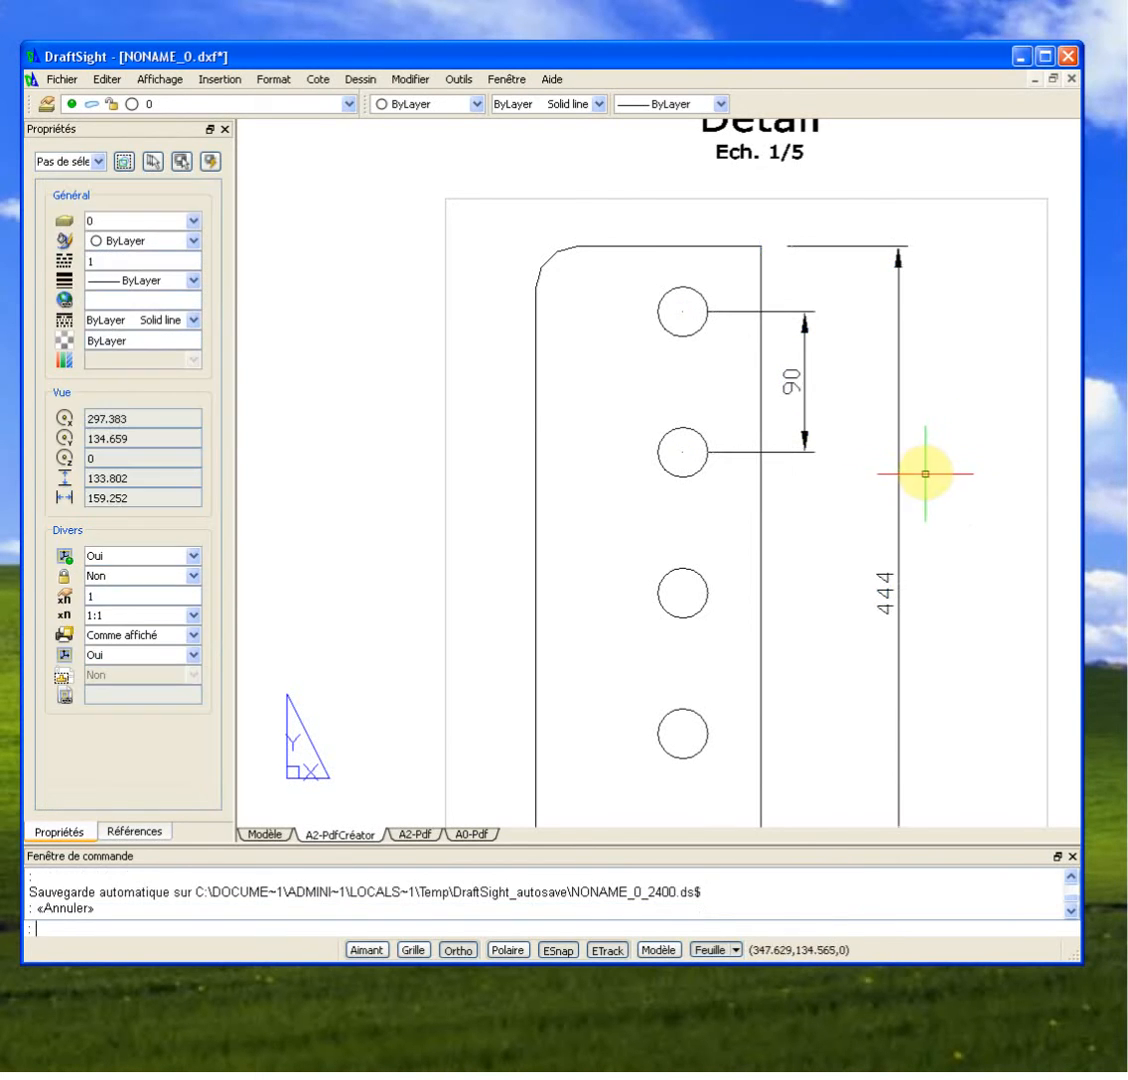
scroll(930, 470, down, 5)
middle_drag(790, 451, 881, 508)
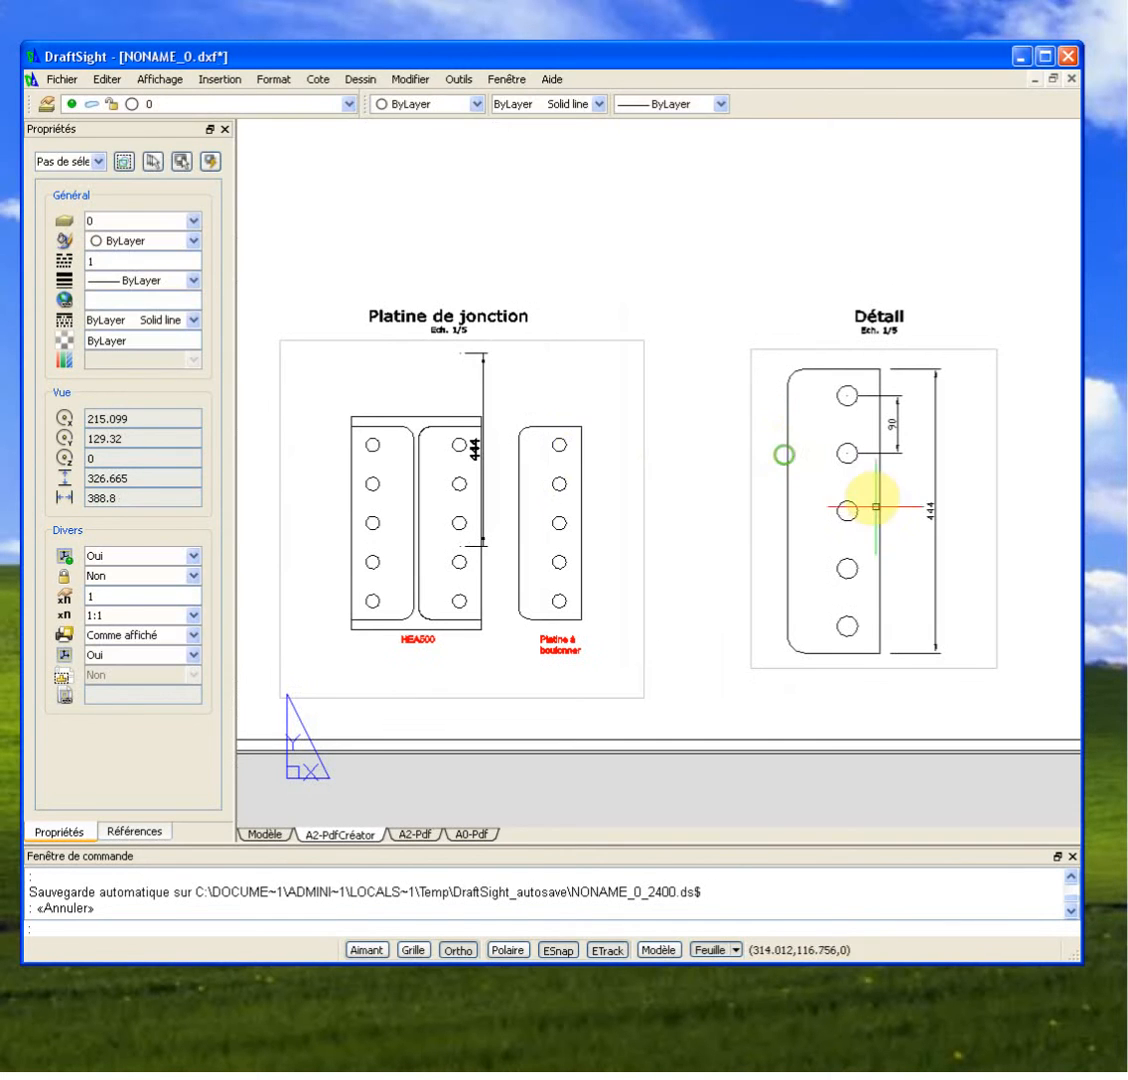
double_click(479, 376)
click(479, 376)
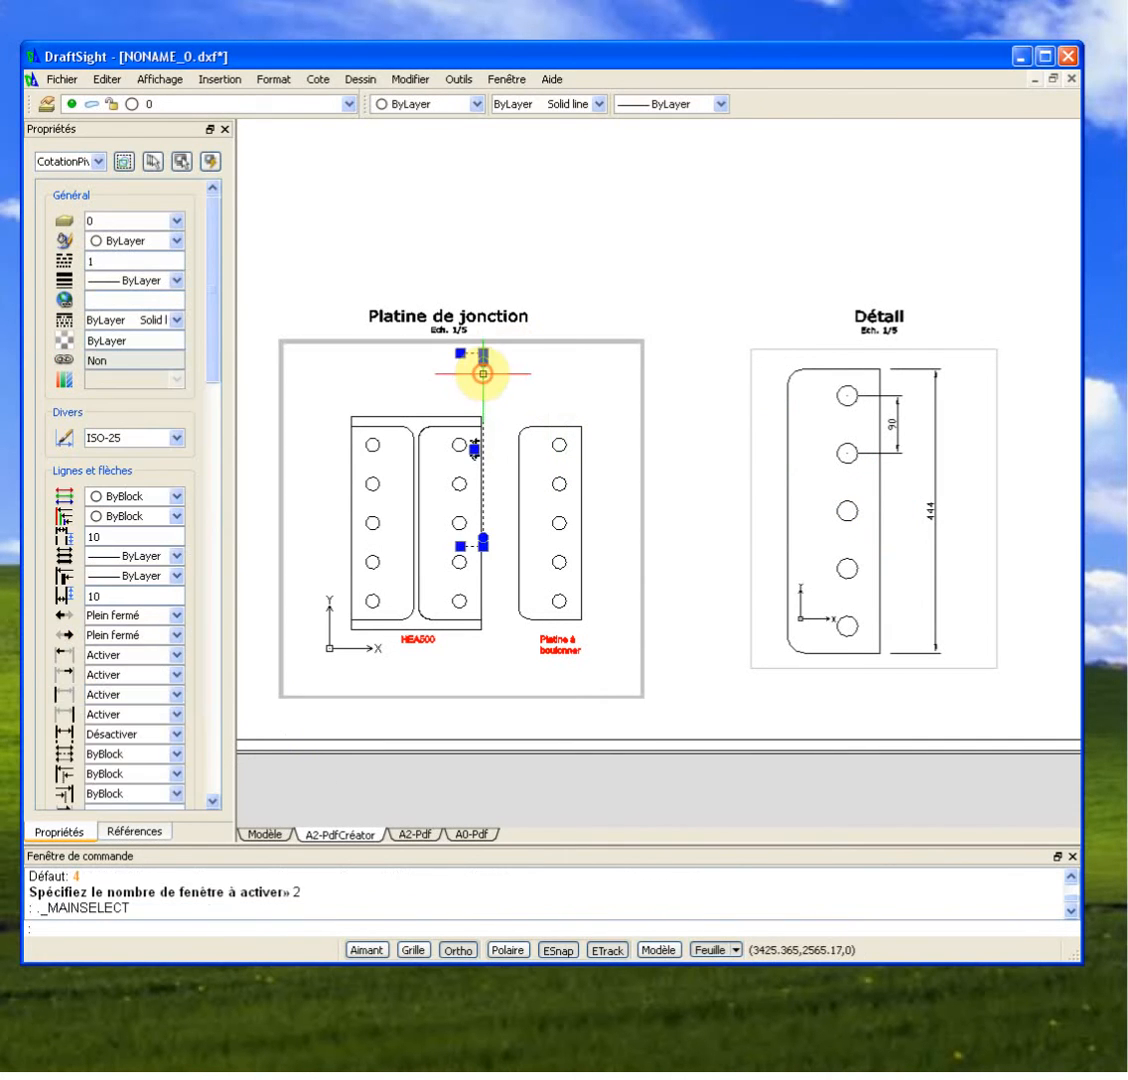
key(Delete)
double_click(662, 529)
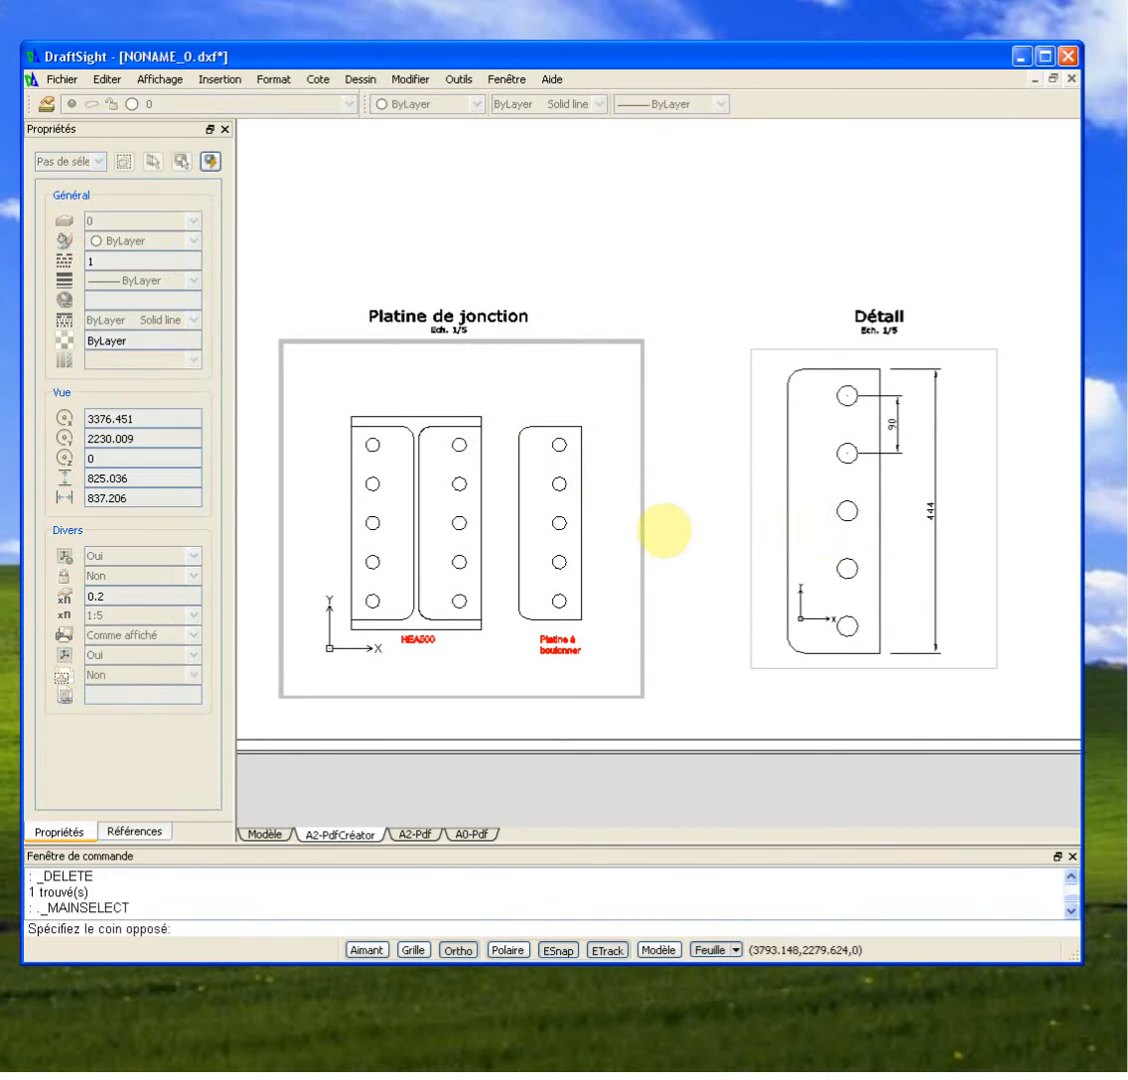
Examine the annotations placed on the sheet, including the Détail sur perçage title and the overall height dimension in Détail.
middle_drag(705, 640, 685, 662)
middle_drag(876, 505, 810, 497)
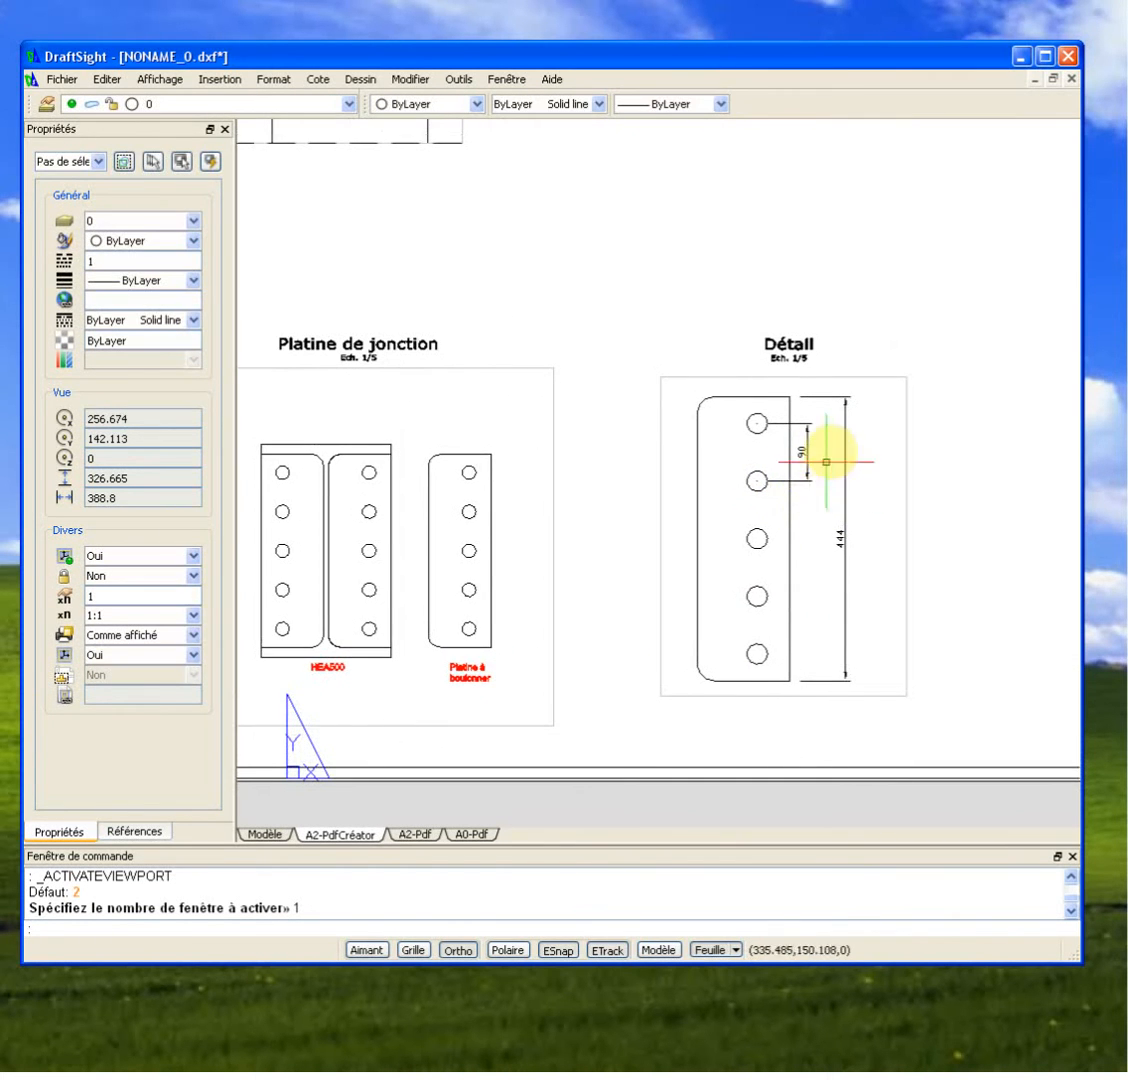
scroll(870, 572, up, 3)
scroll(857, 563, down, 1)
scroll(849, 564, down, 2)
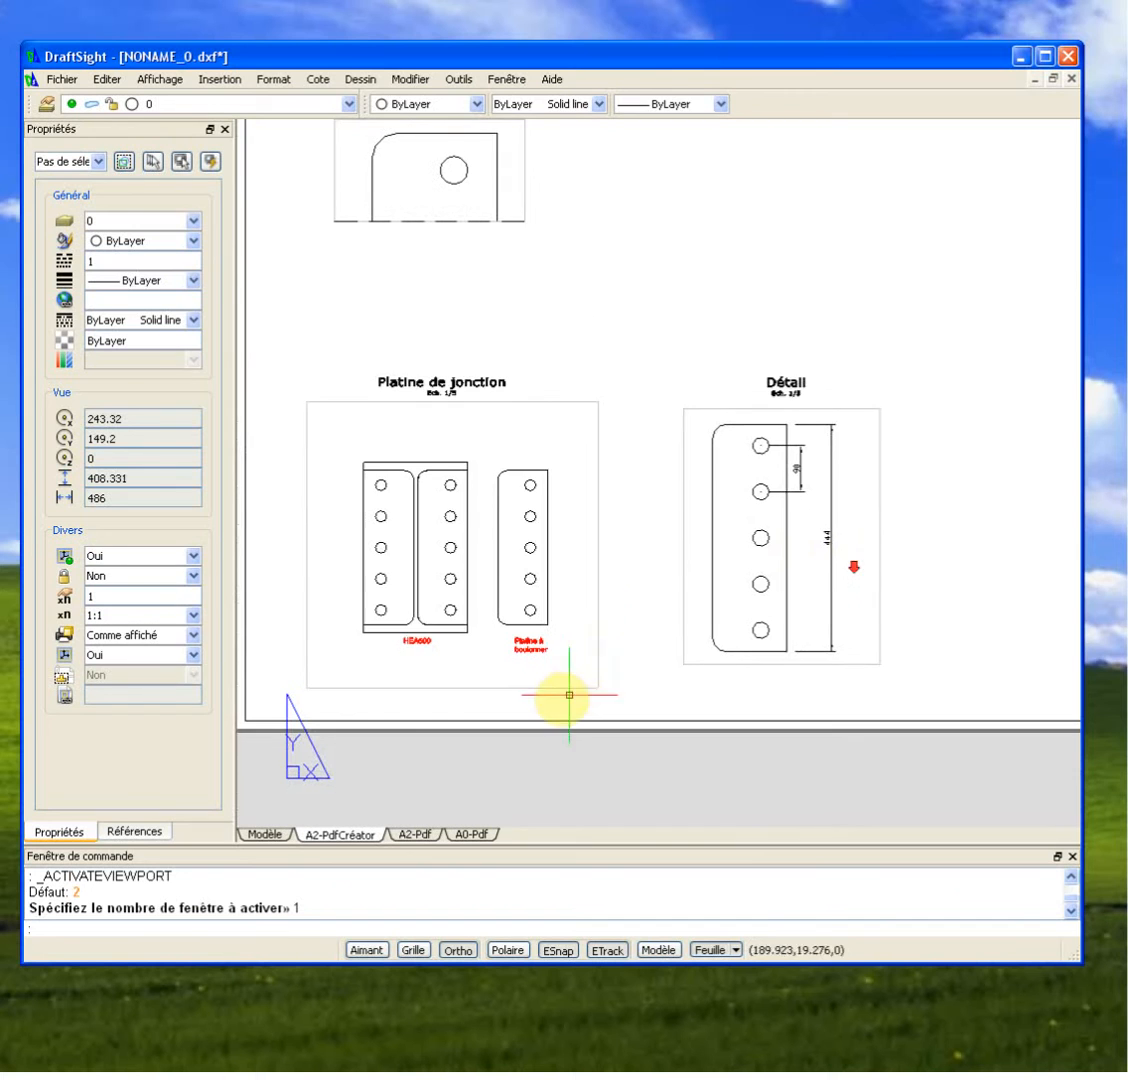
middle_drag(682, 491, 687, 566)
scroll(687, 566, down, 2)
scroll(679, 563, down, 1)
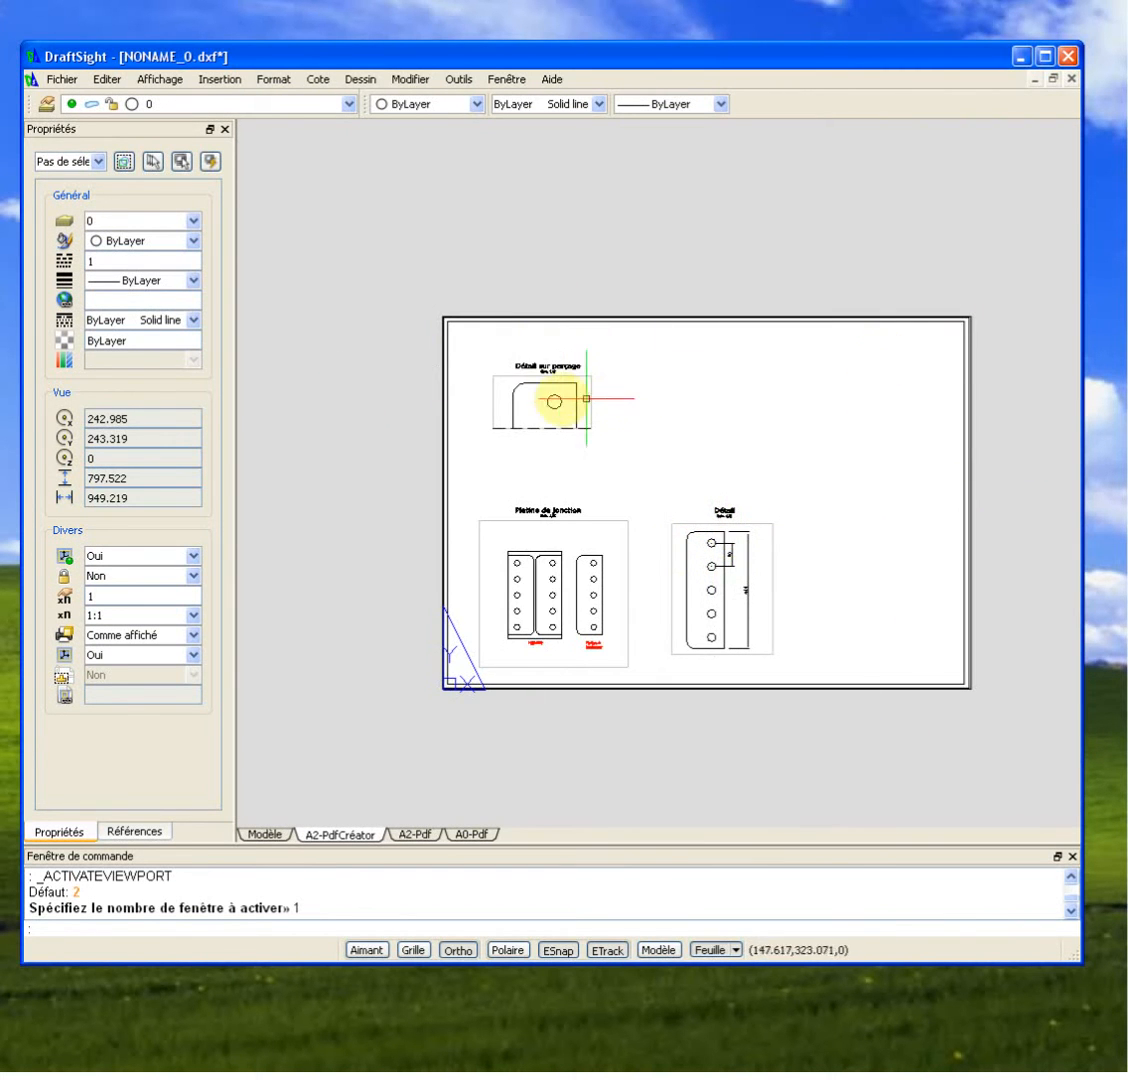
scroll(548, 372, up, 4)
click(551, 343)
click(505, 320)
scroll(575, 432, down, 3)
middle_drag(675, 576, 598, 431)
scroll(597, 429, down, 1)
key(Escape)
scroll(924, 660, up, 3)
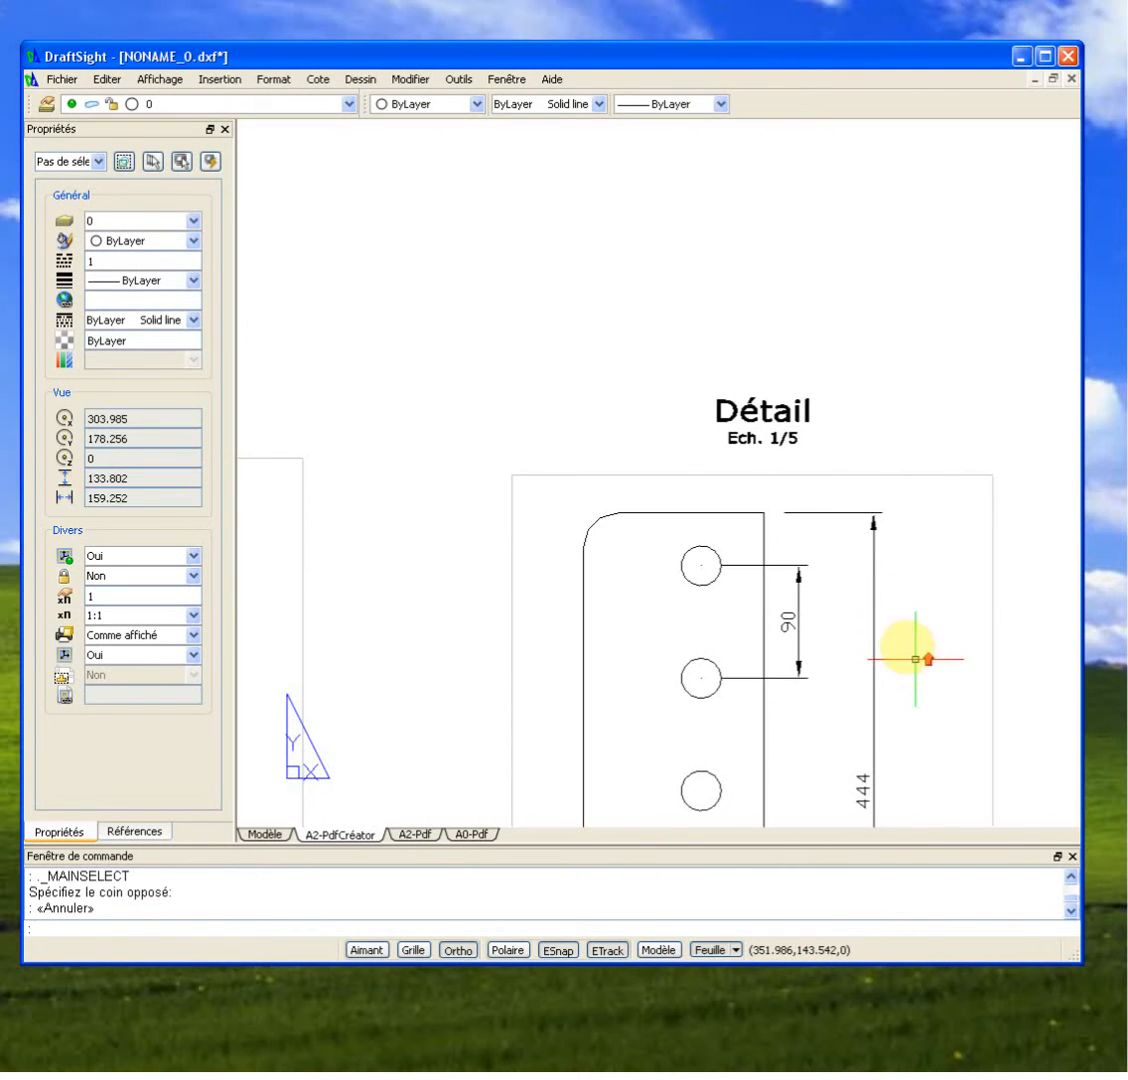
click(856, 669)
middle_drag(876, 594, 801, 395)
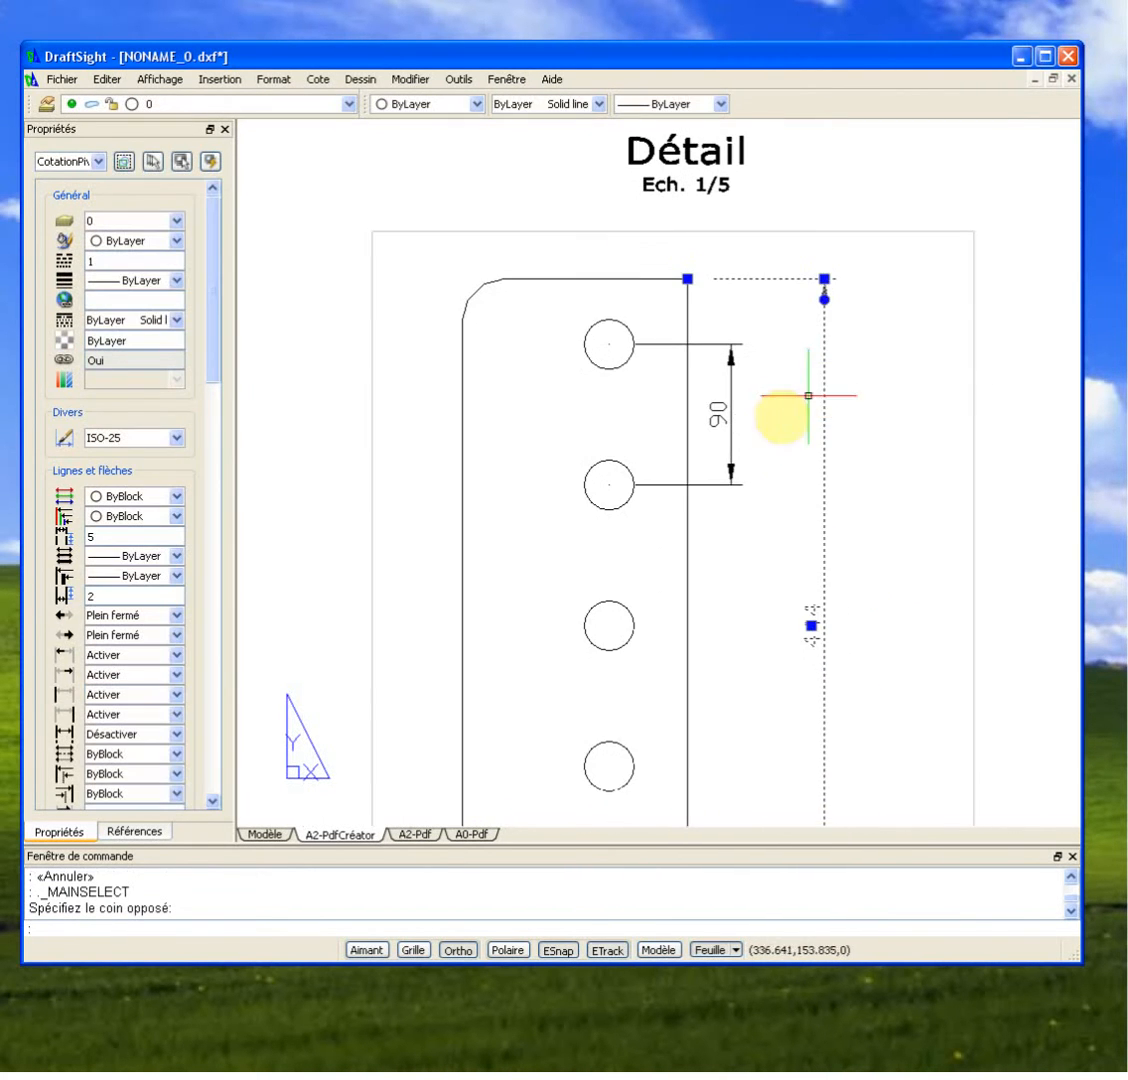
scroll(712, 475, down, 2)
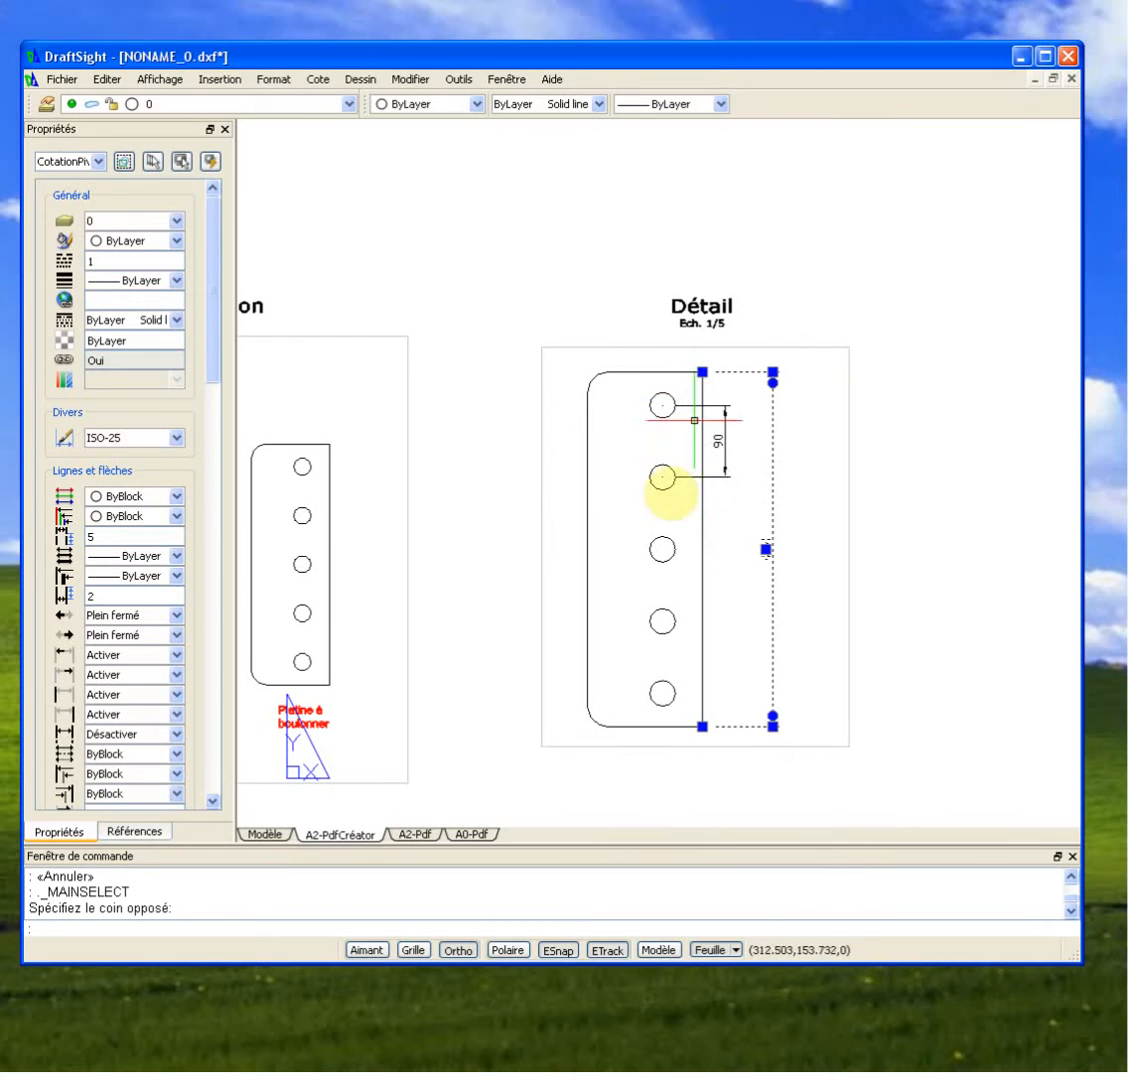
key(Escape)
Delete the red notes HEA500 and Platine à boulonner from model space.
click(274, 836)
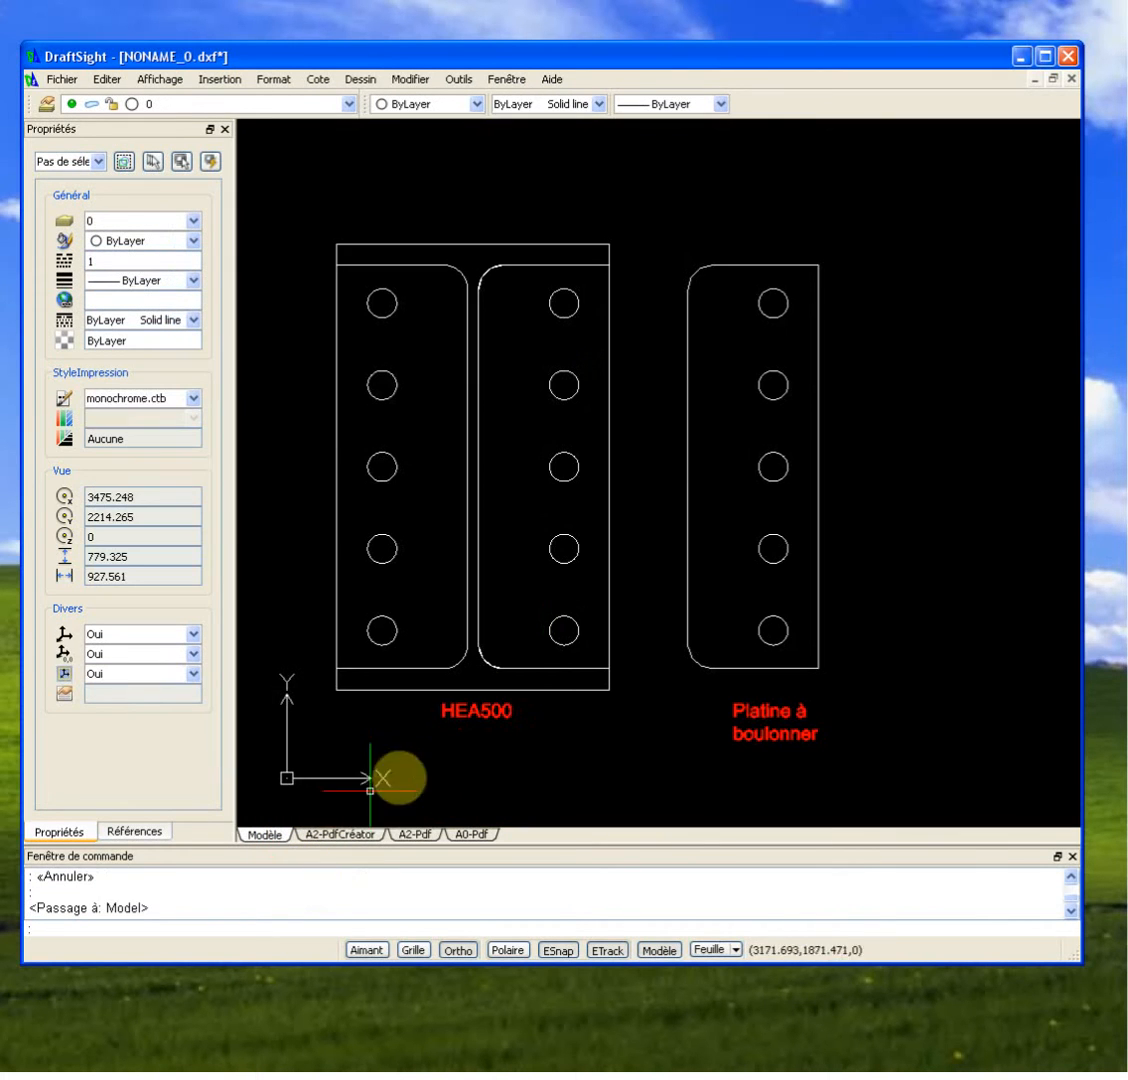
scroll(691, 597, down, 2)
scroll(691, 597, up, 4)
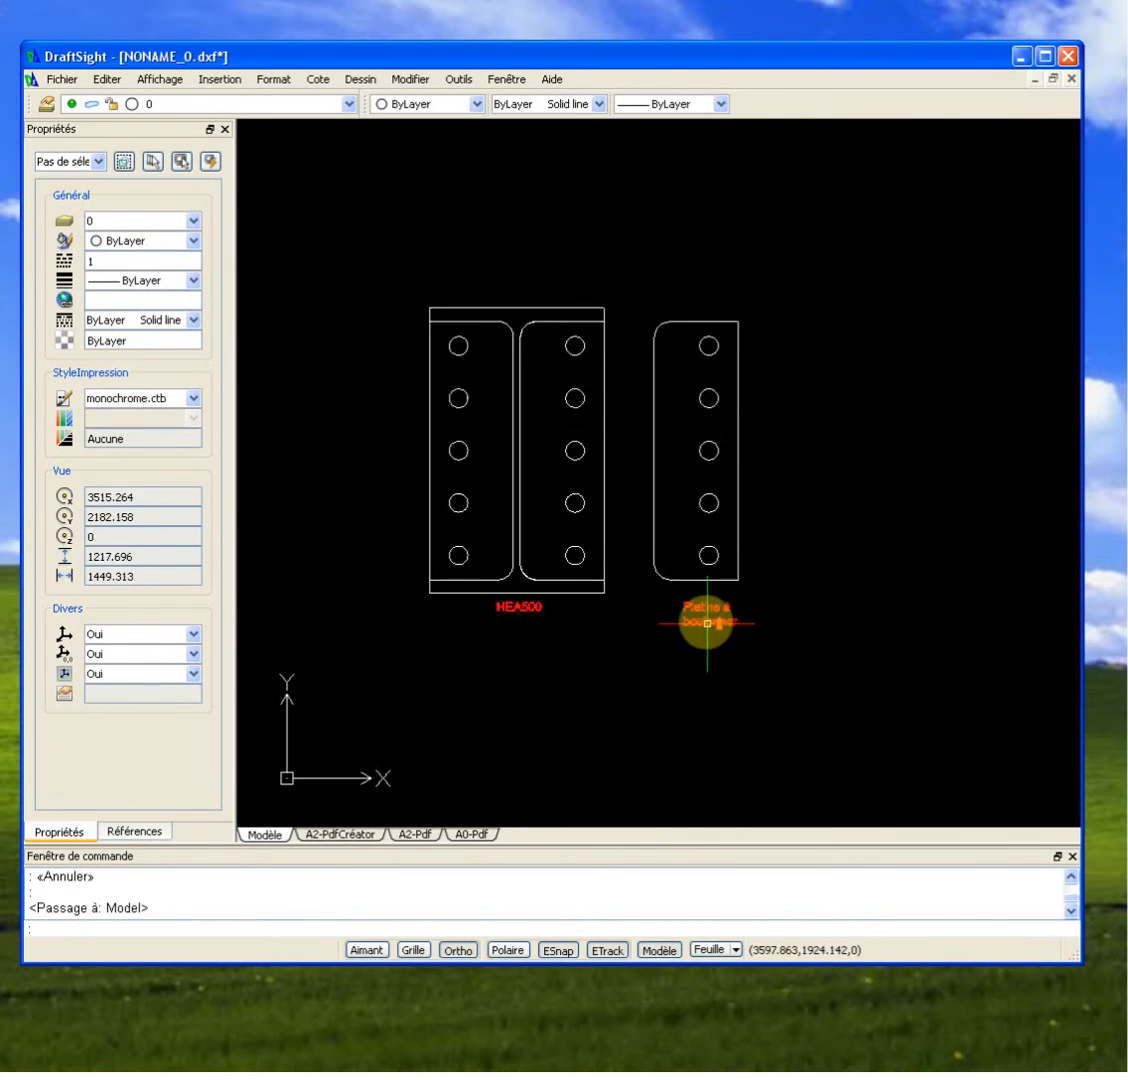
scroll(864, 584, down, 1)
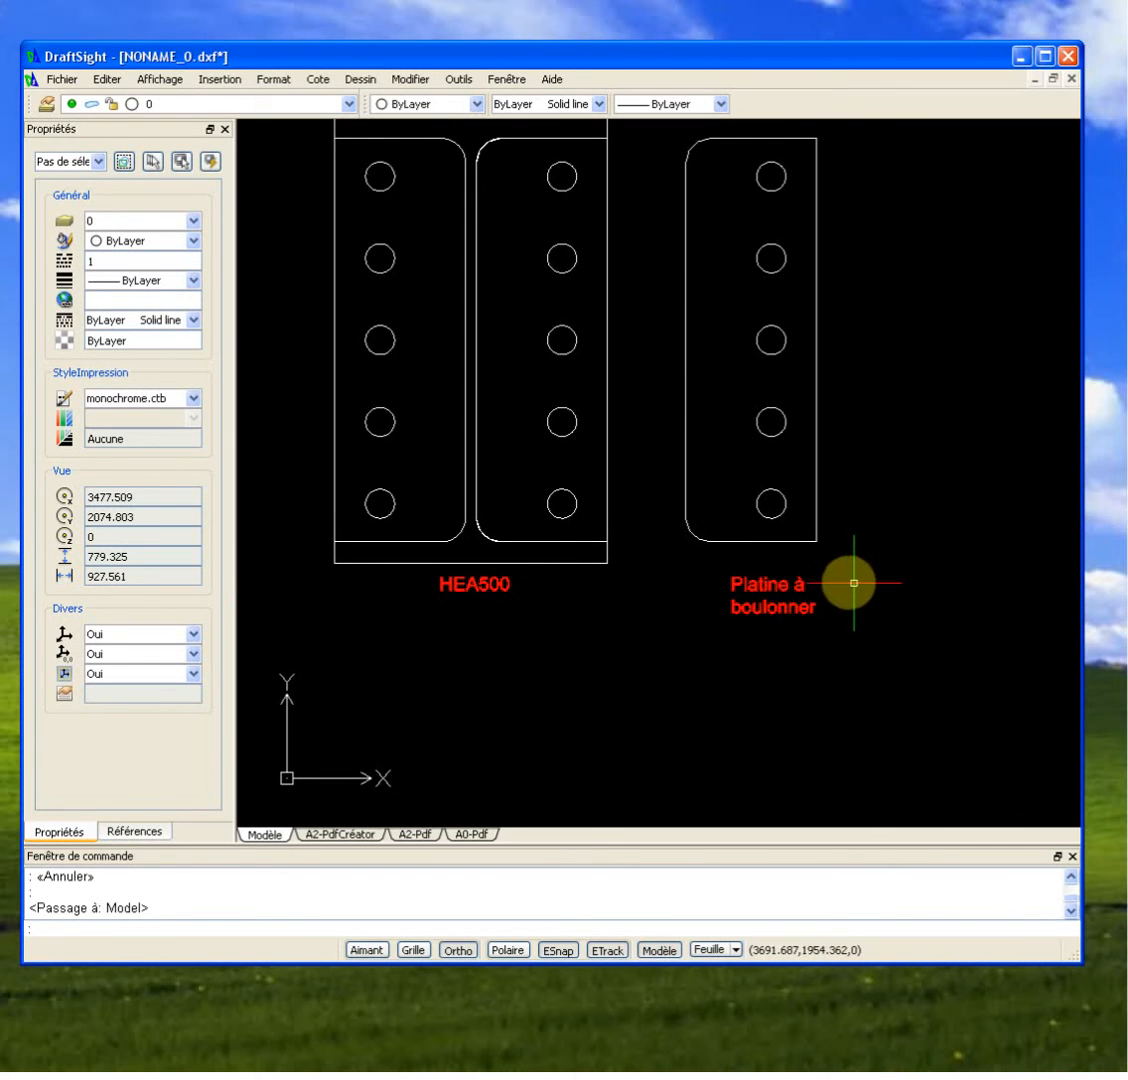
click(854, 583)
click(500, 684)
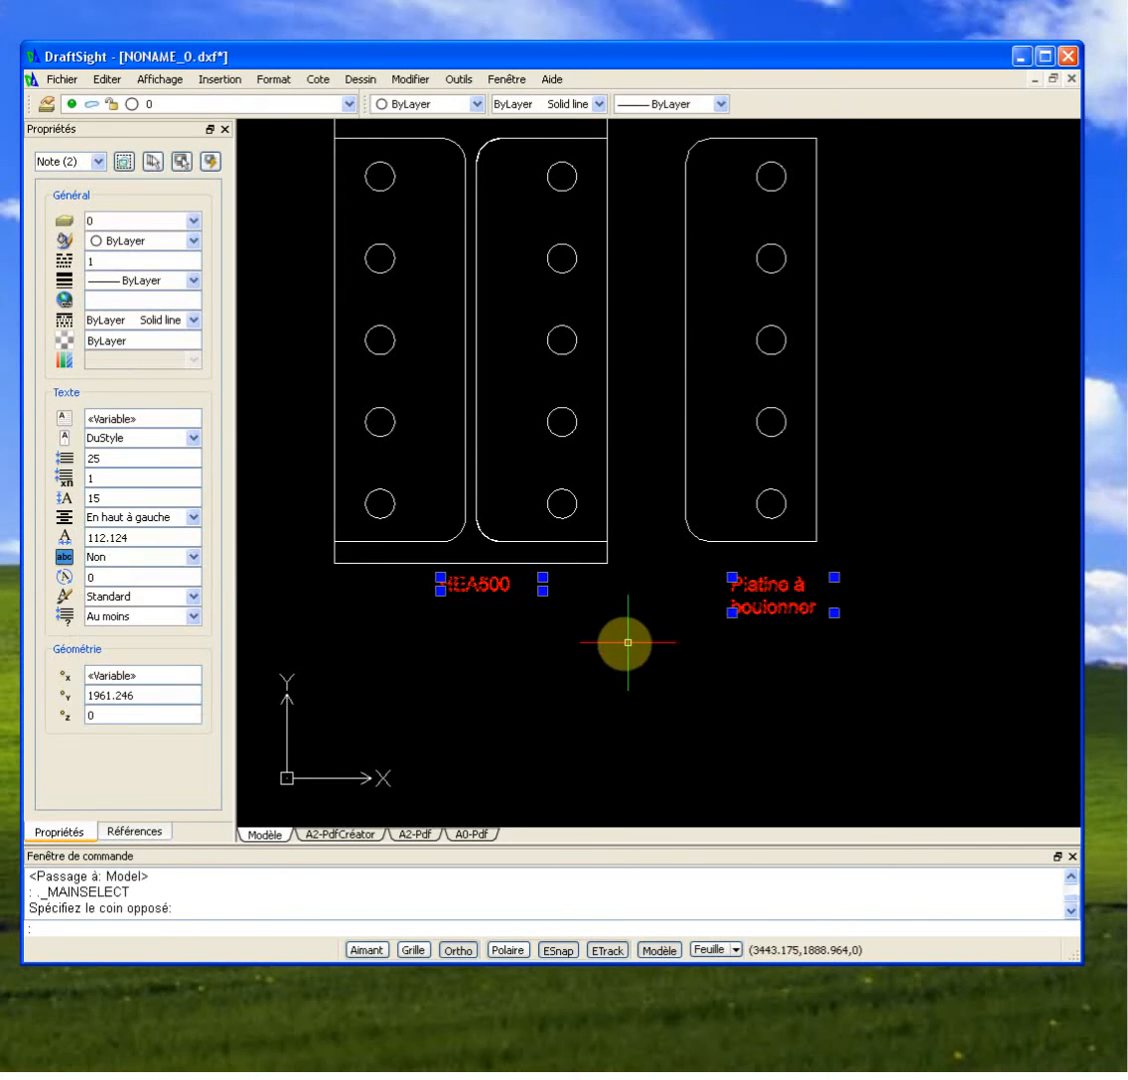
key(Delete)
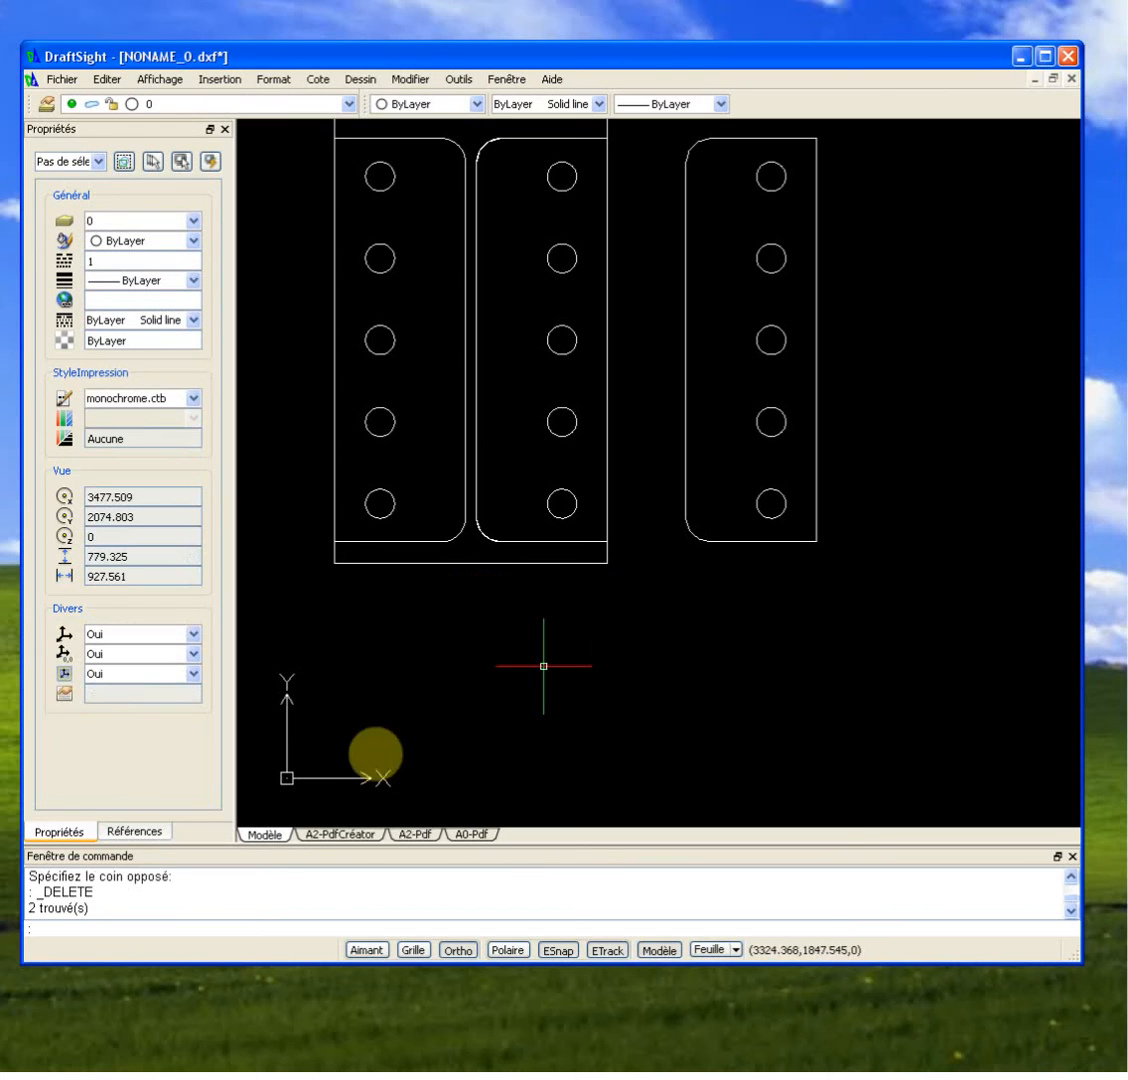
On the A2-PdfCréator sheet, copy the Platine de jonction title straight down below the plate views inside its viewport.
click(366, 836)
scroll(443, 689, down, 1)
middle_drag(449, 688, 733, 633)
scroll(877, 592, down, 2)
scroll(821, 569, down, 1)
scroll(673, 517, up, 3)
text(o)
key(Return)
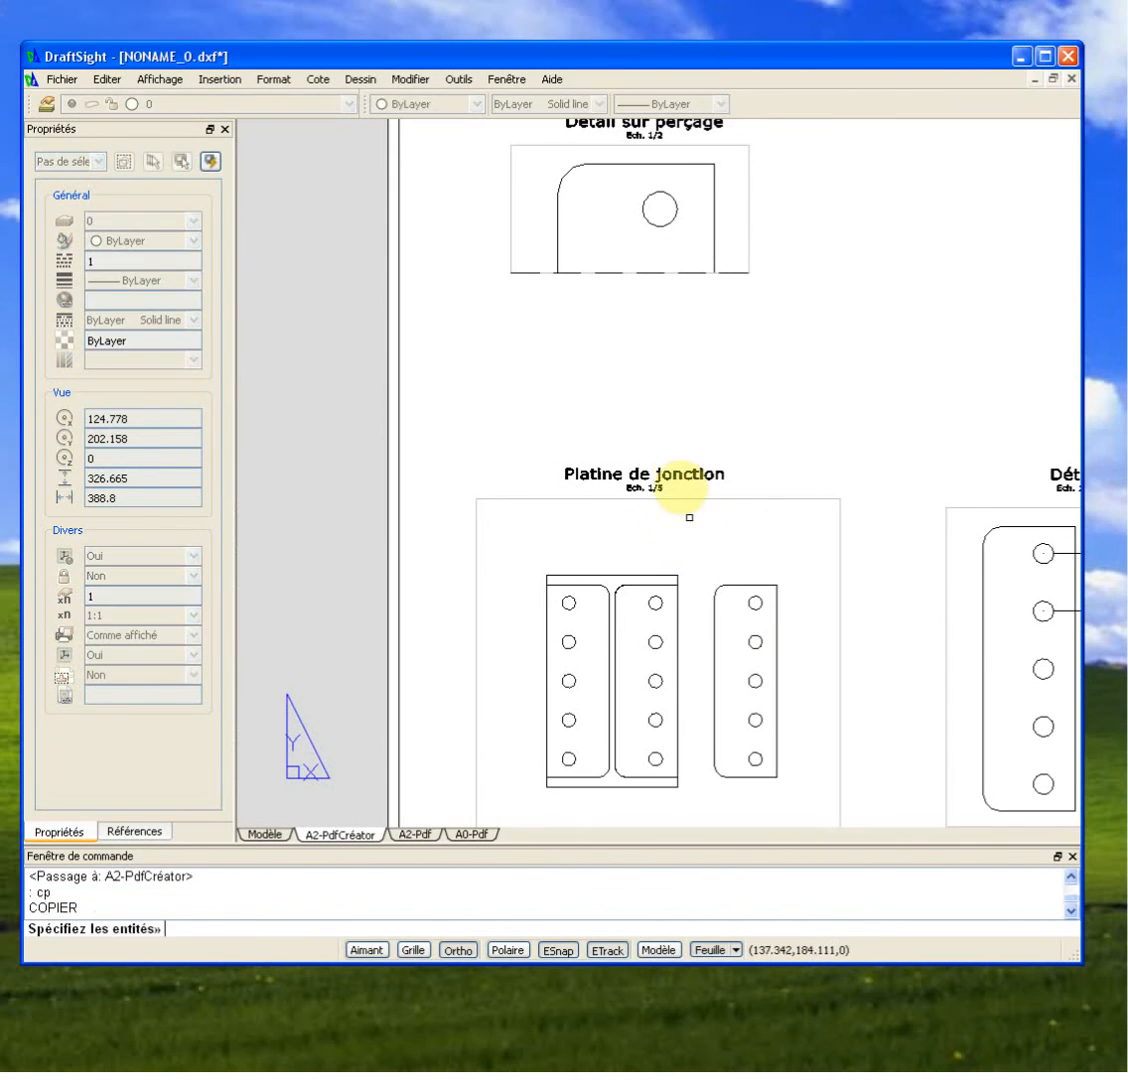
click(672, 473)
key(Return)
click(814, 459)
middle_drag(813, 758, 823, 471)
click(822, 472)
key(Escape)
scroll(734, 487, up, 3)
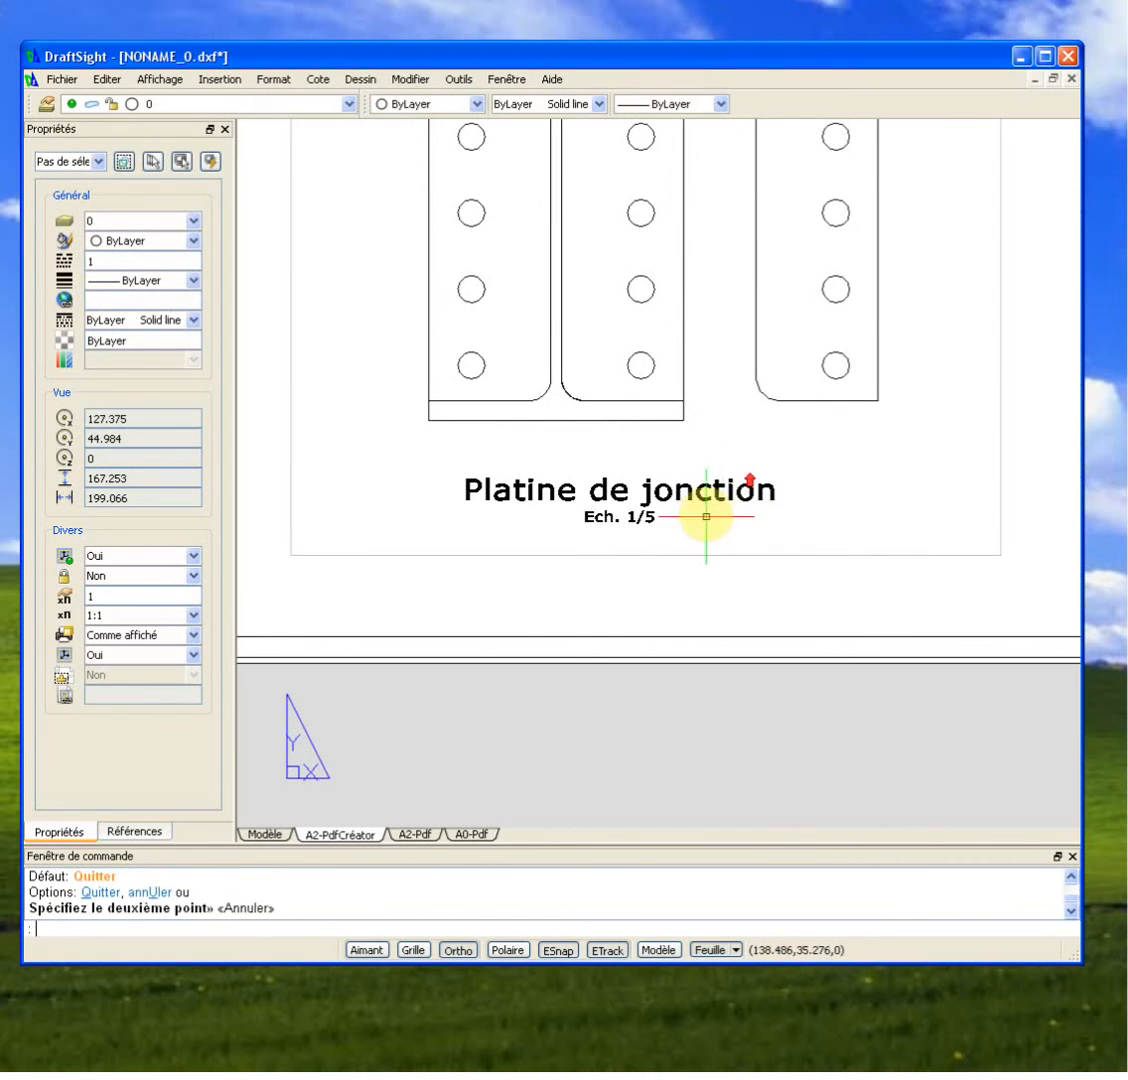
double_click(701, 499)
click(704, 503)
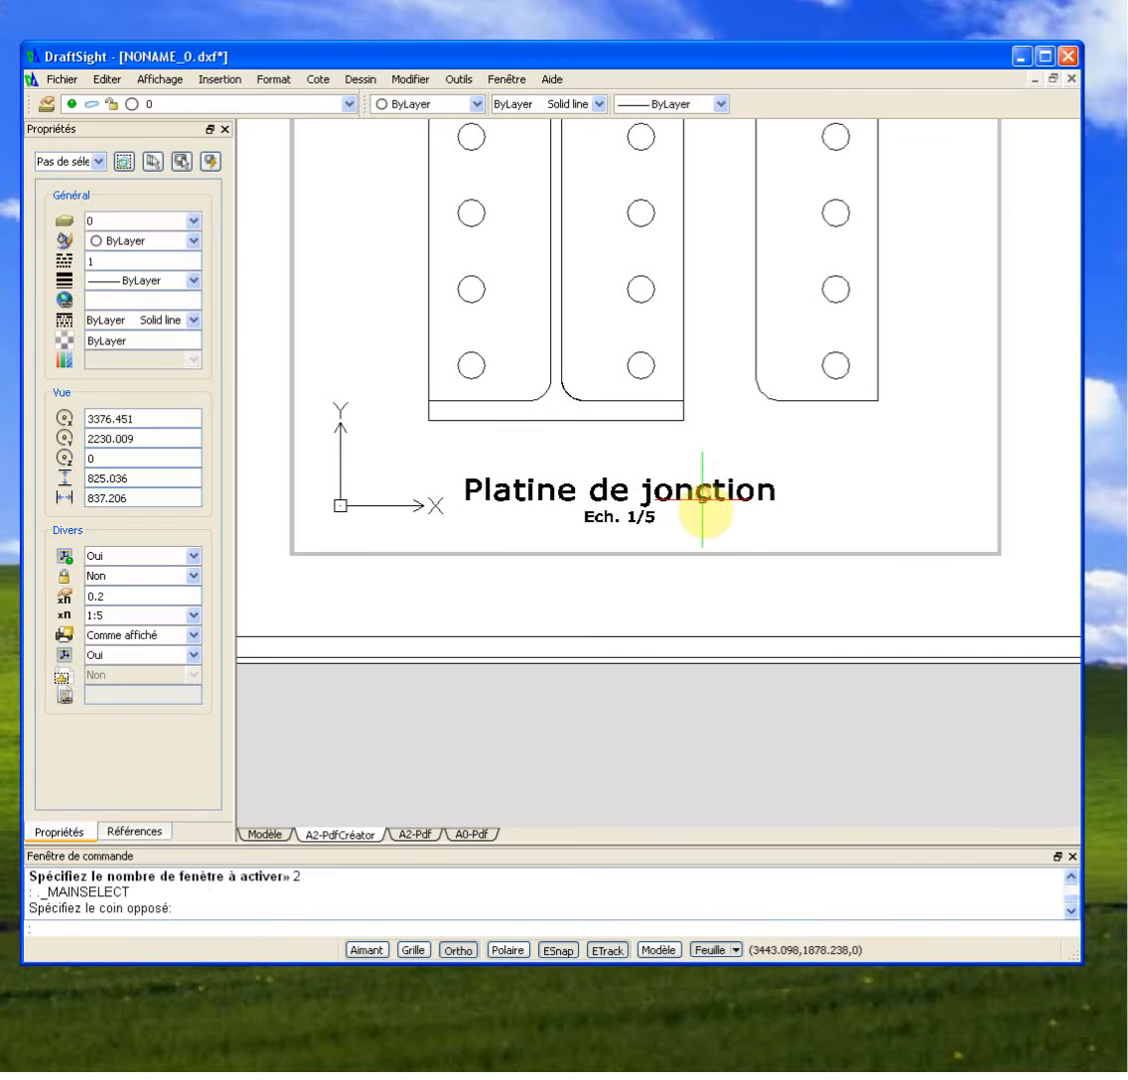
double_click(724, 575)
Replace both text lines of the copied title with "Vue de face" at the scale line's 2.5 text height.
text(e )
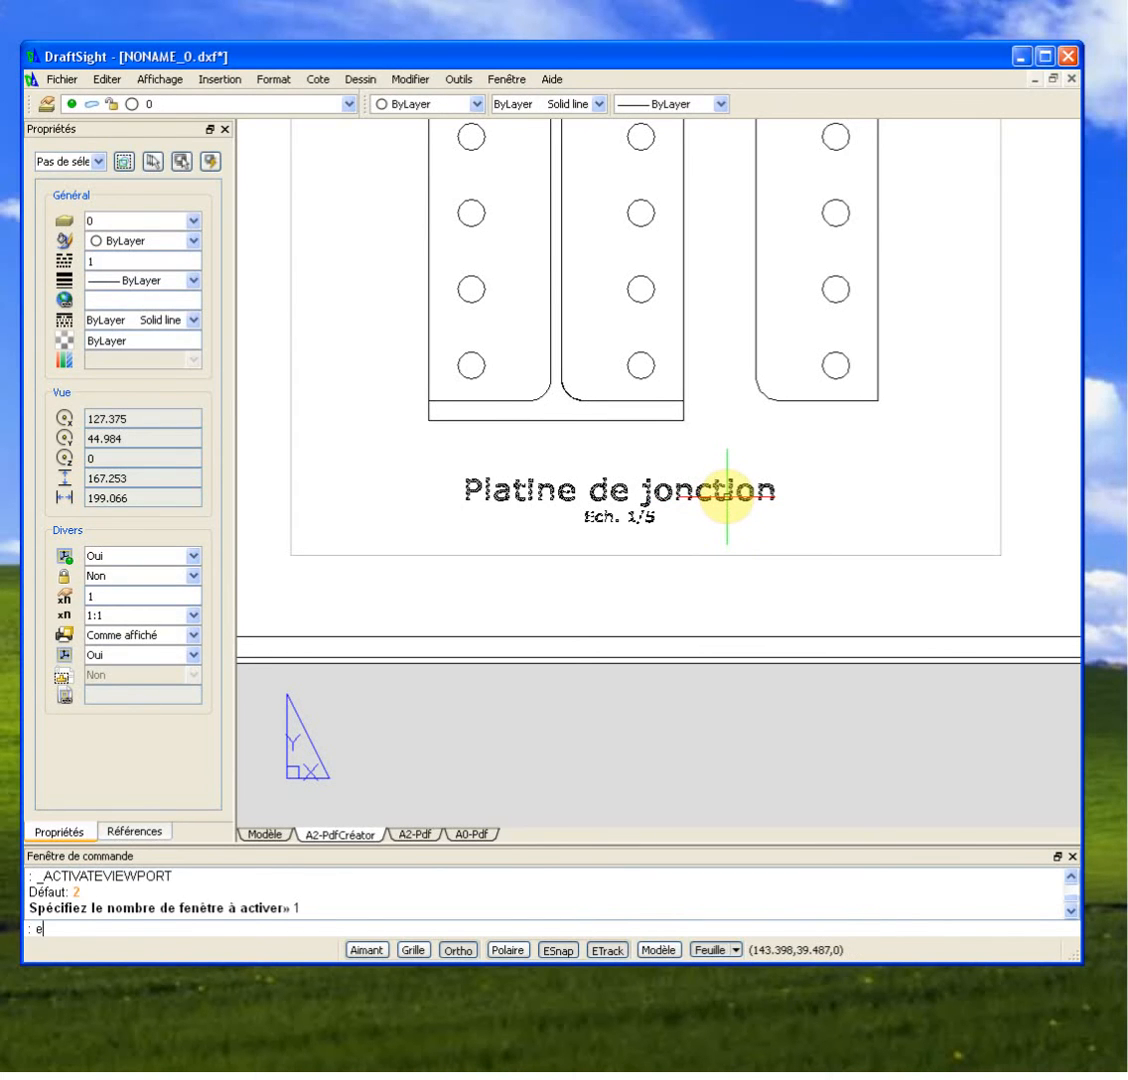
text(d)
key(Return)
click(700, 490)
click(745, 500)
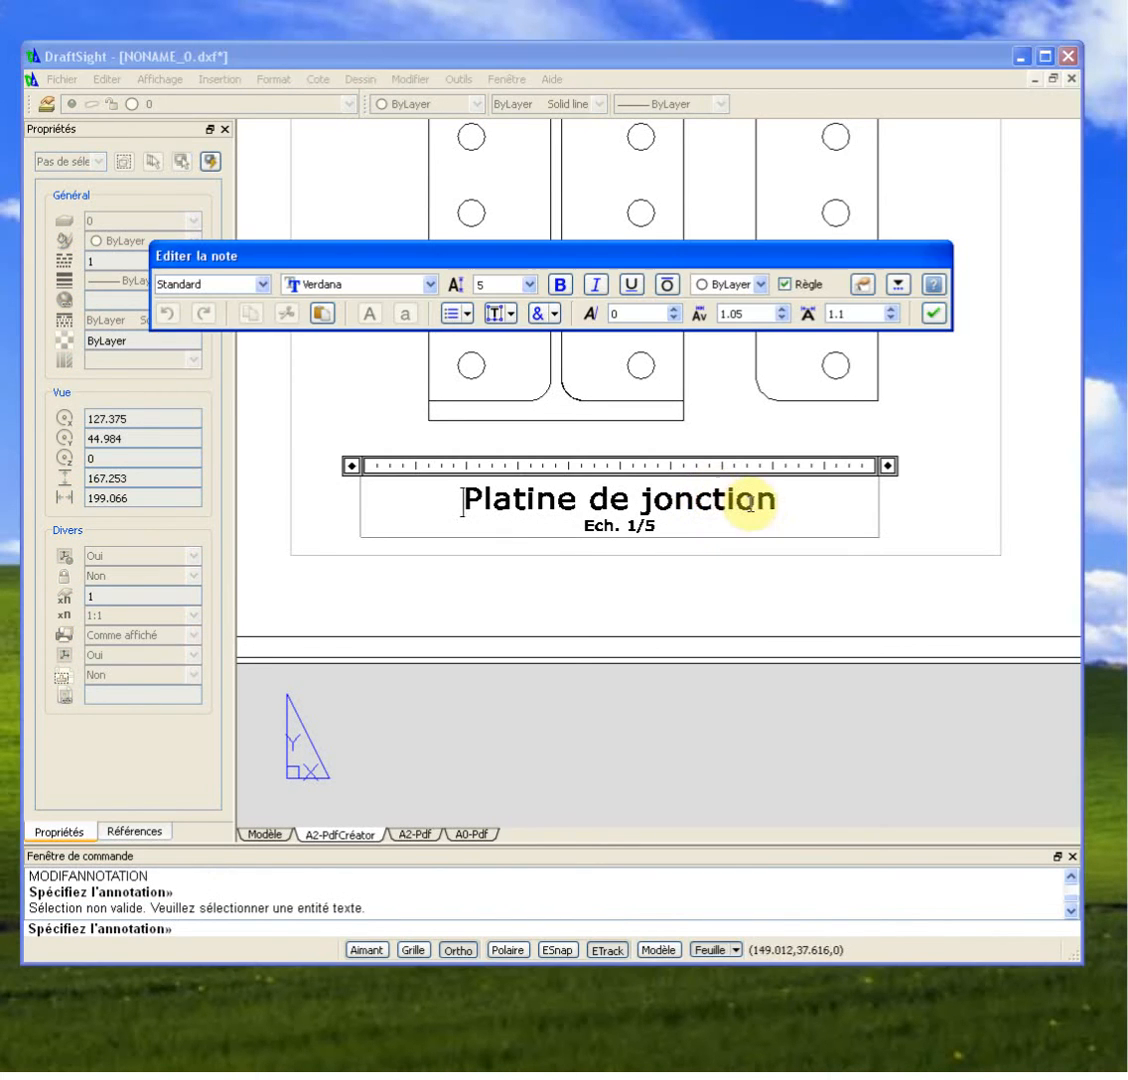
drag(778, 497, 458, 480)
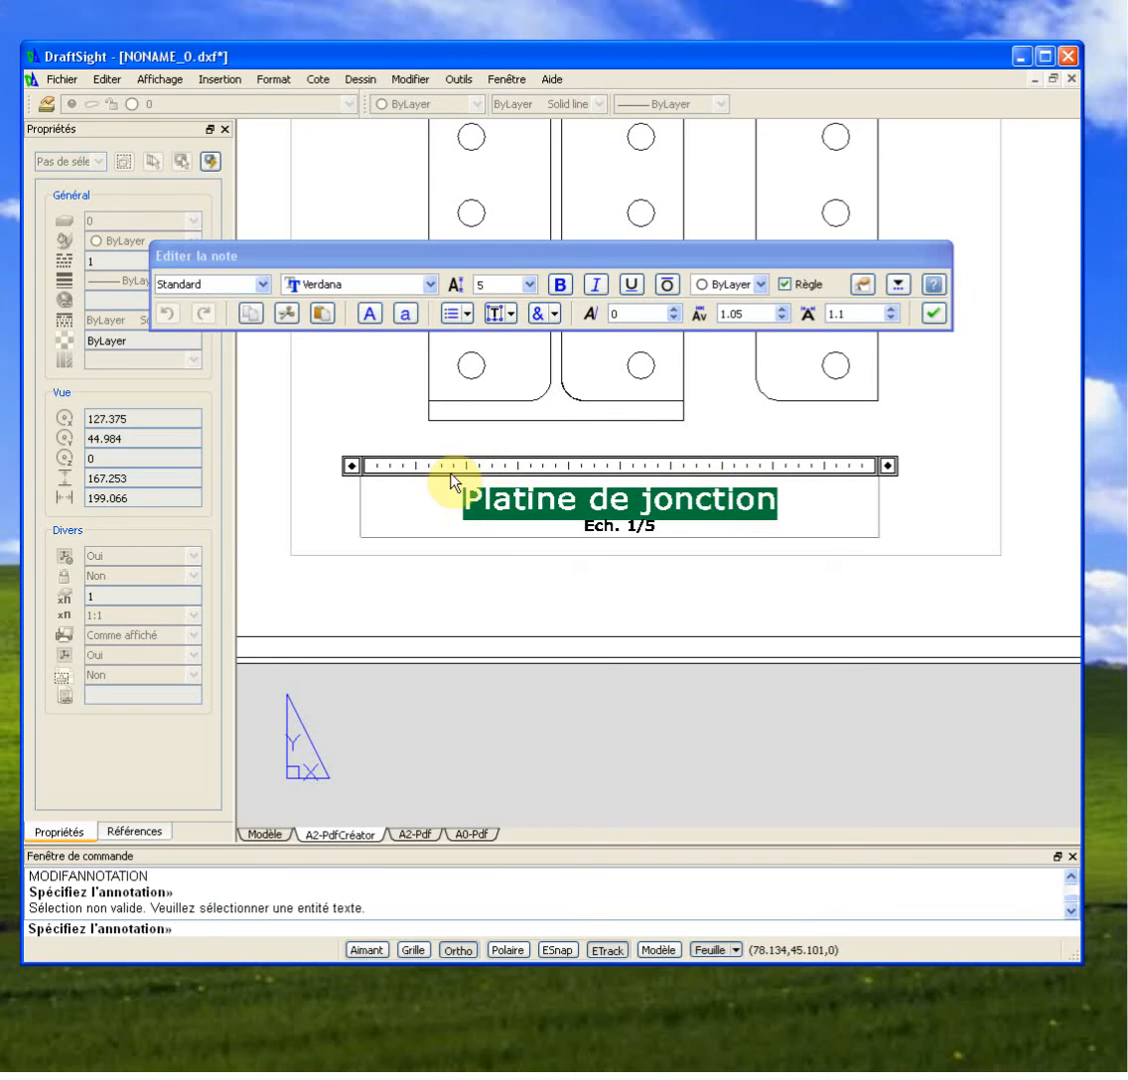
key(Delete)
key(Delete)
drag(580, 501, 677, 510)
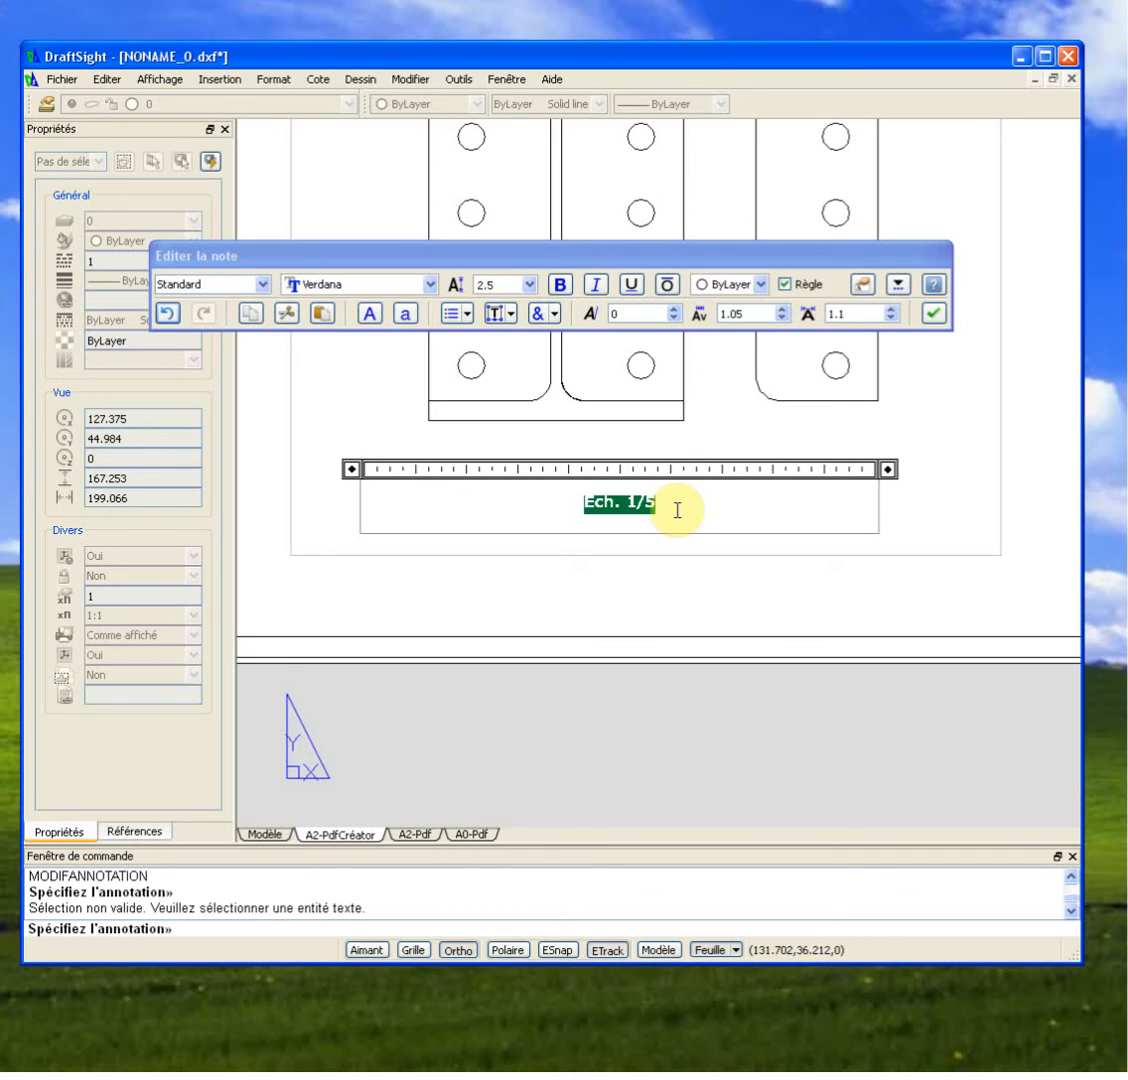
key(Delete)
text(Vue de fac)
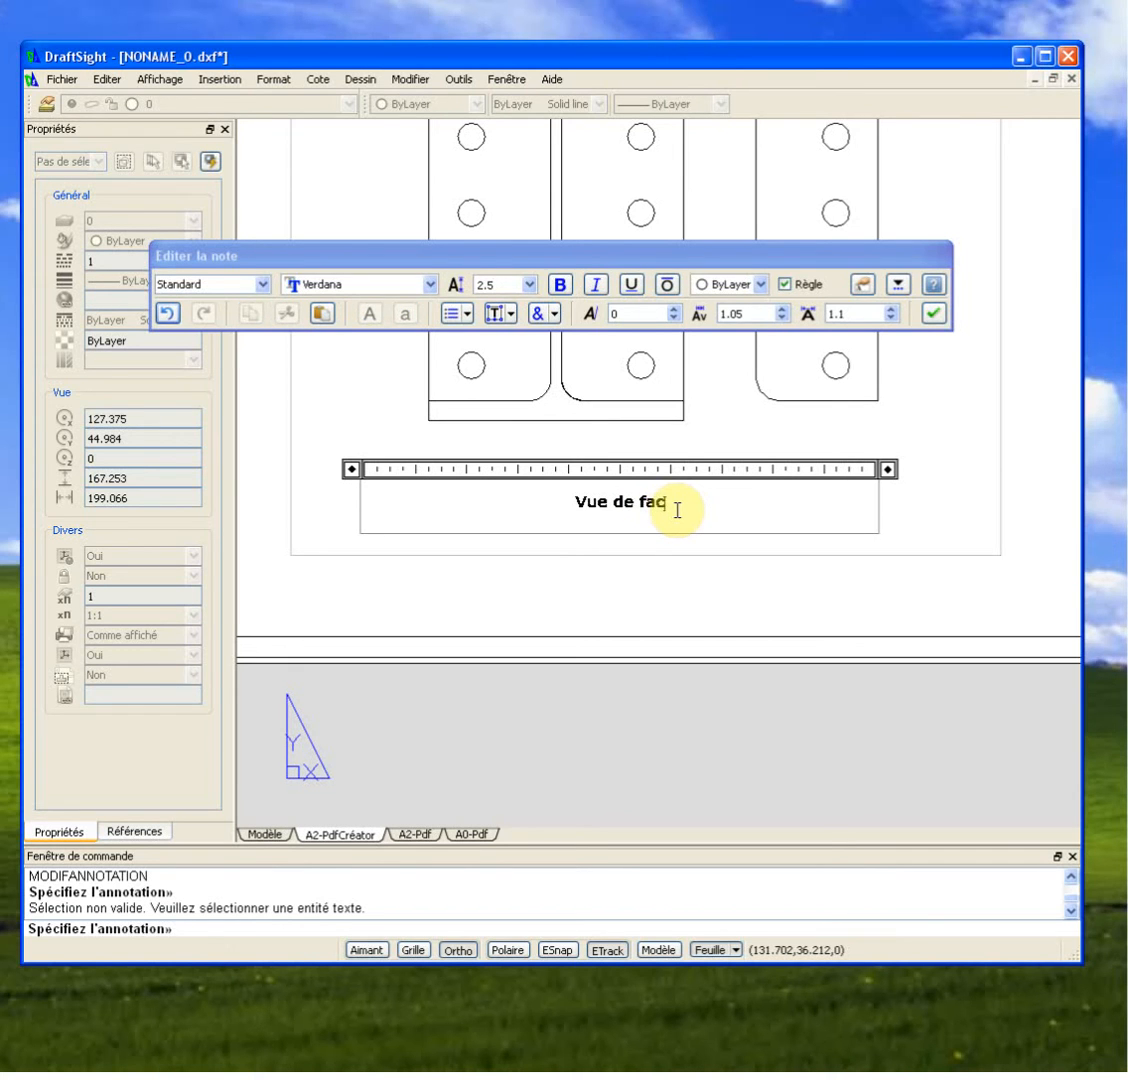
click(722, 564)
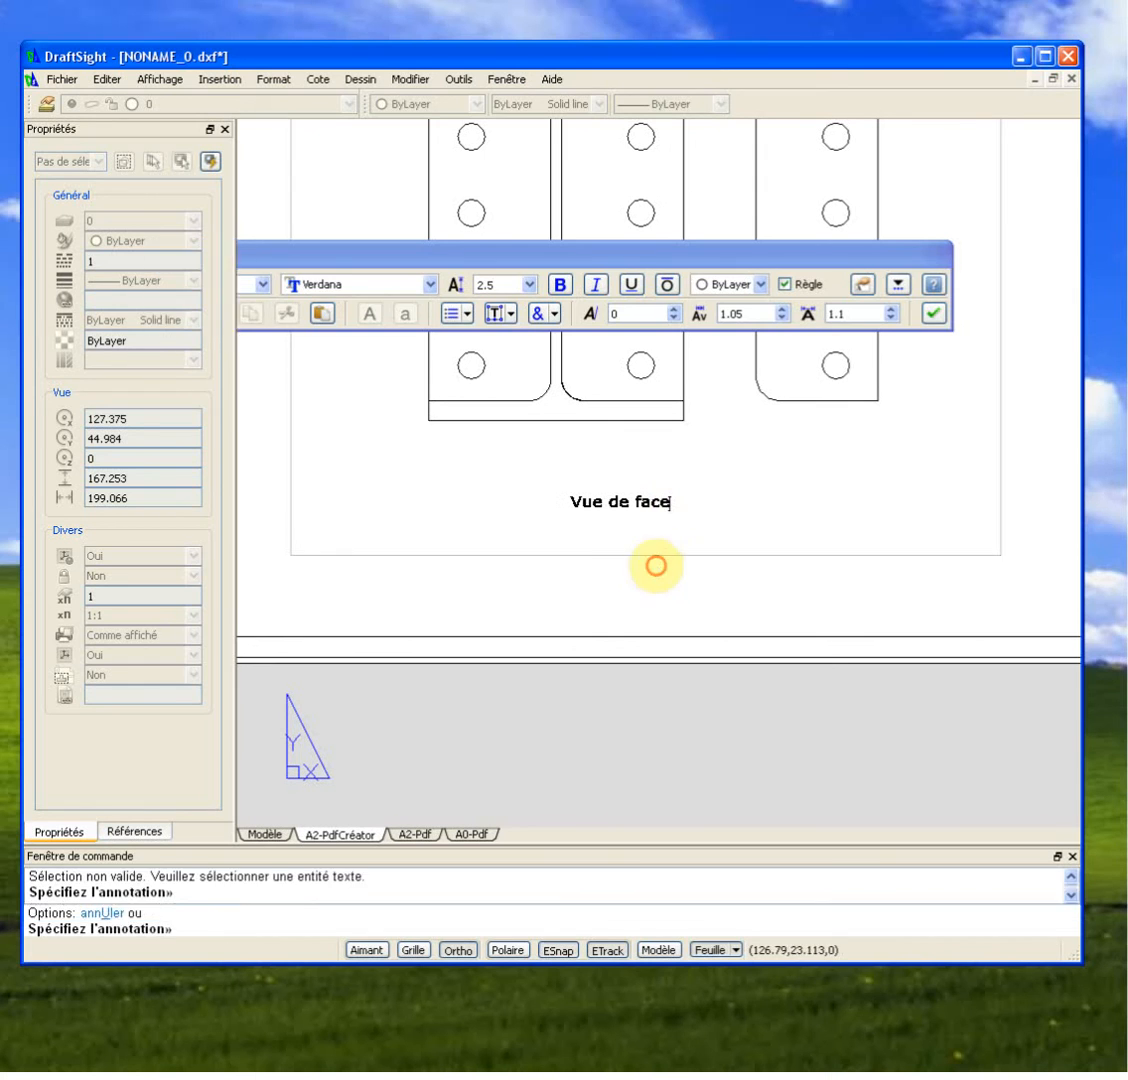
key(Escape)
Turn Ortho off and move the Vue de face note to just below the double-plate front view.
click(658, 500)
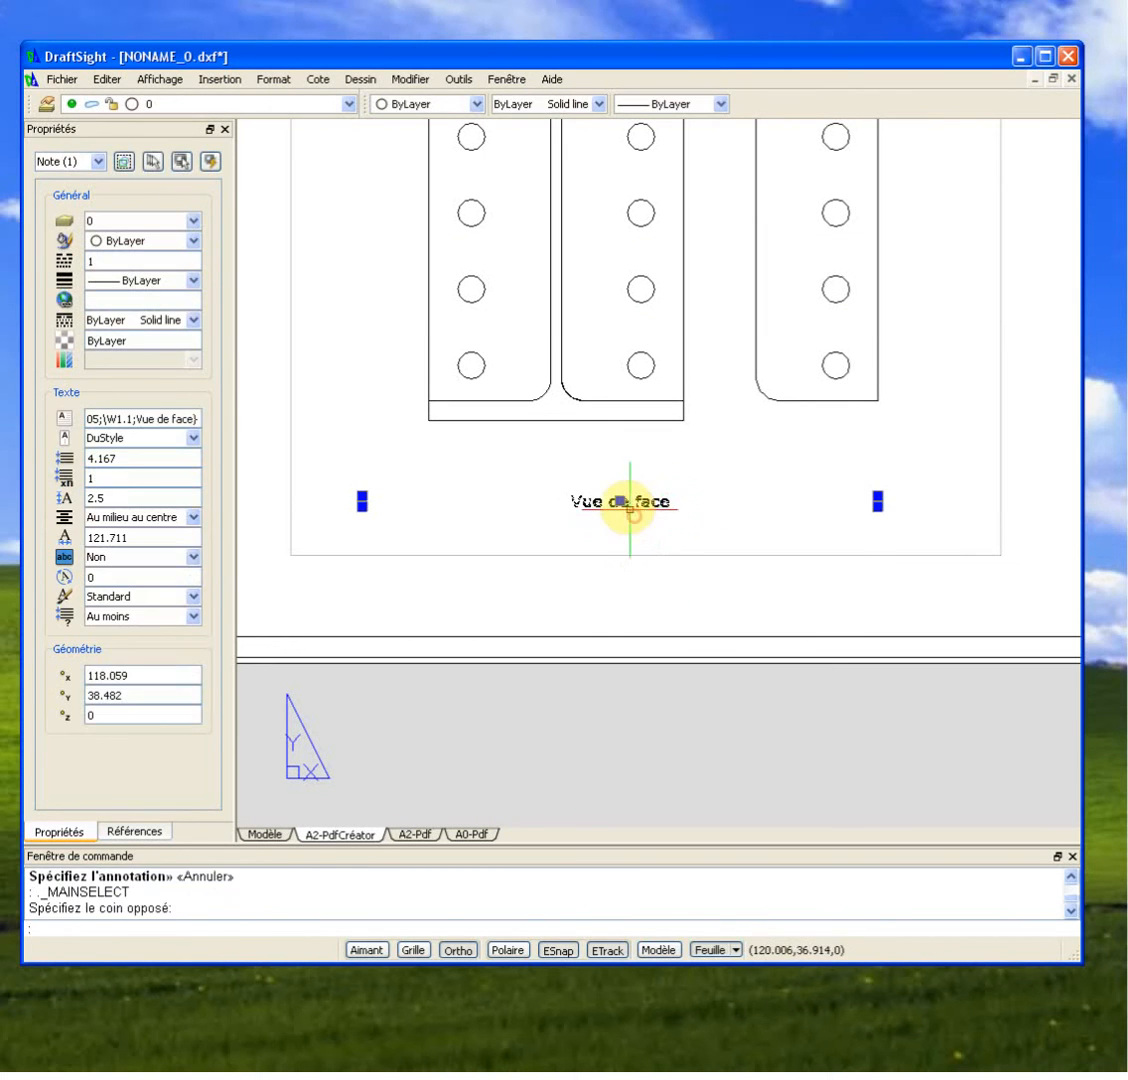
click(620, 501)
key(F8)
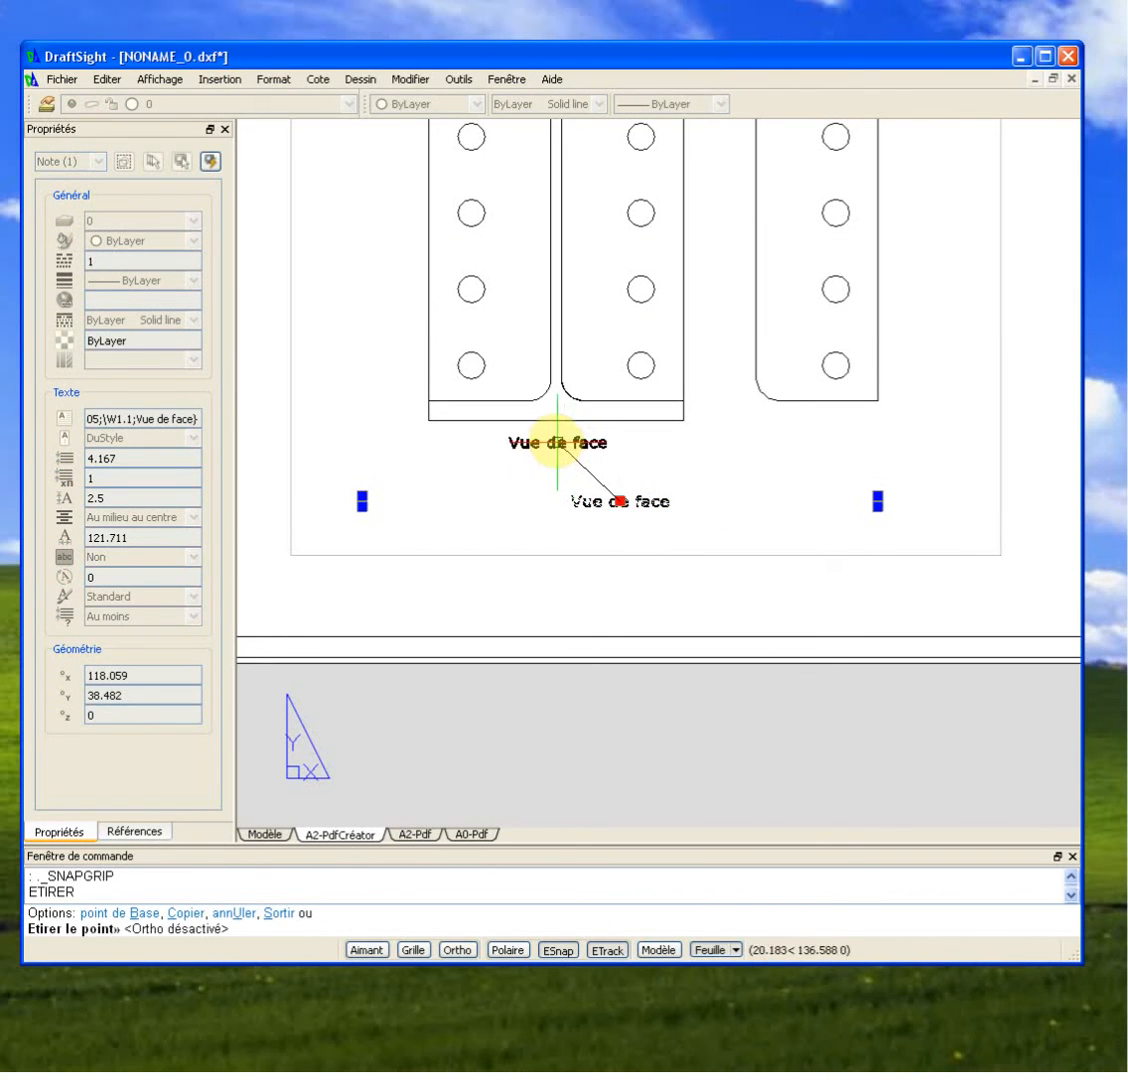
click(551, 442)
key(Escape)
Copy the Vue de face note horizontally, with Ortho on, to below the single plate.
text(c)
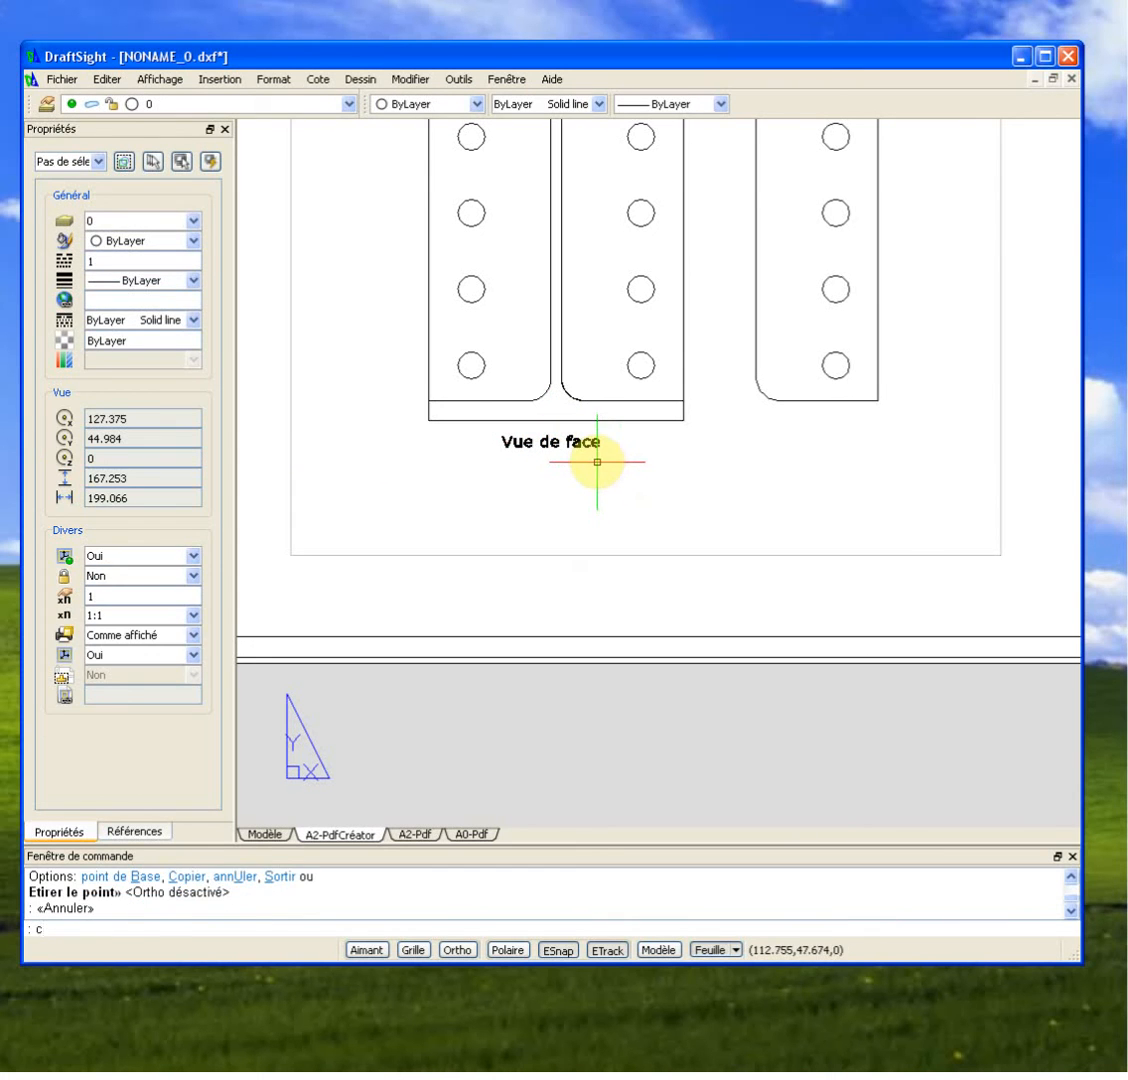
text(p)
key(Return)
click(575, 447)
key(Return)
click(578, 490)
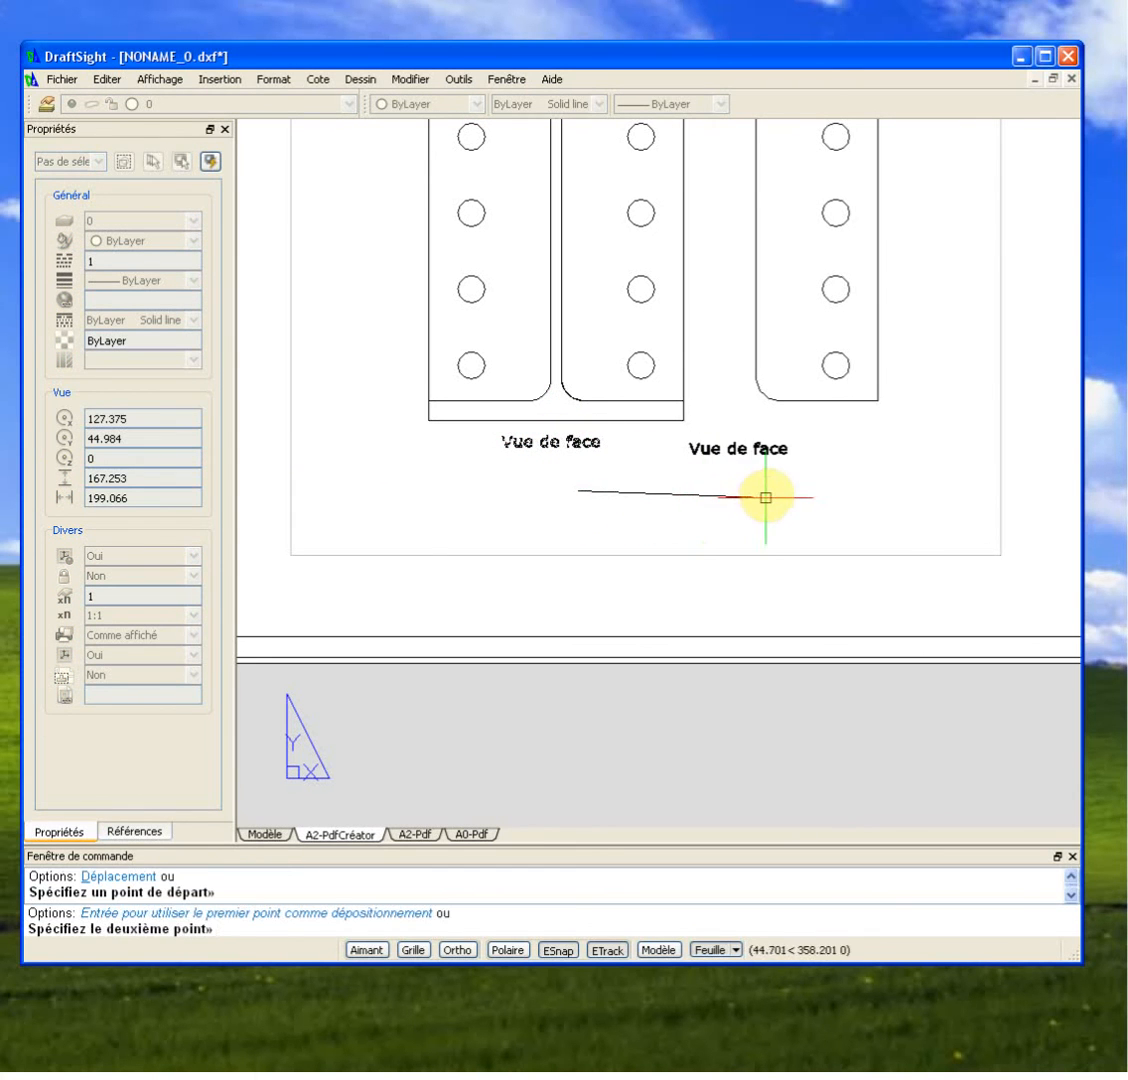
key(F8)
click(847, 499)
key(Escape)
Change the copied note's text to "Platine à boulonner".
click(831, 441)
click(833, 448)
double_click(835, 450)
double_click(835, 450)
drag(832, 444, 812, 432)
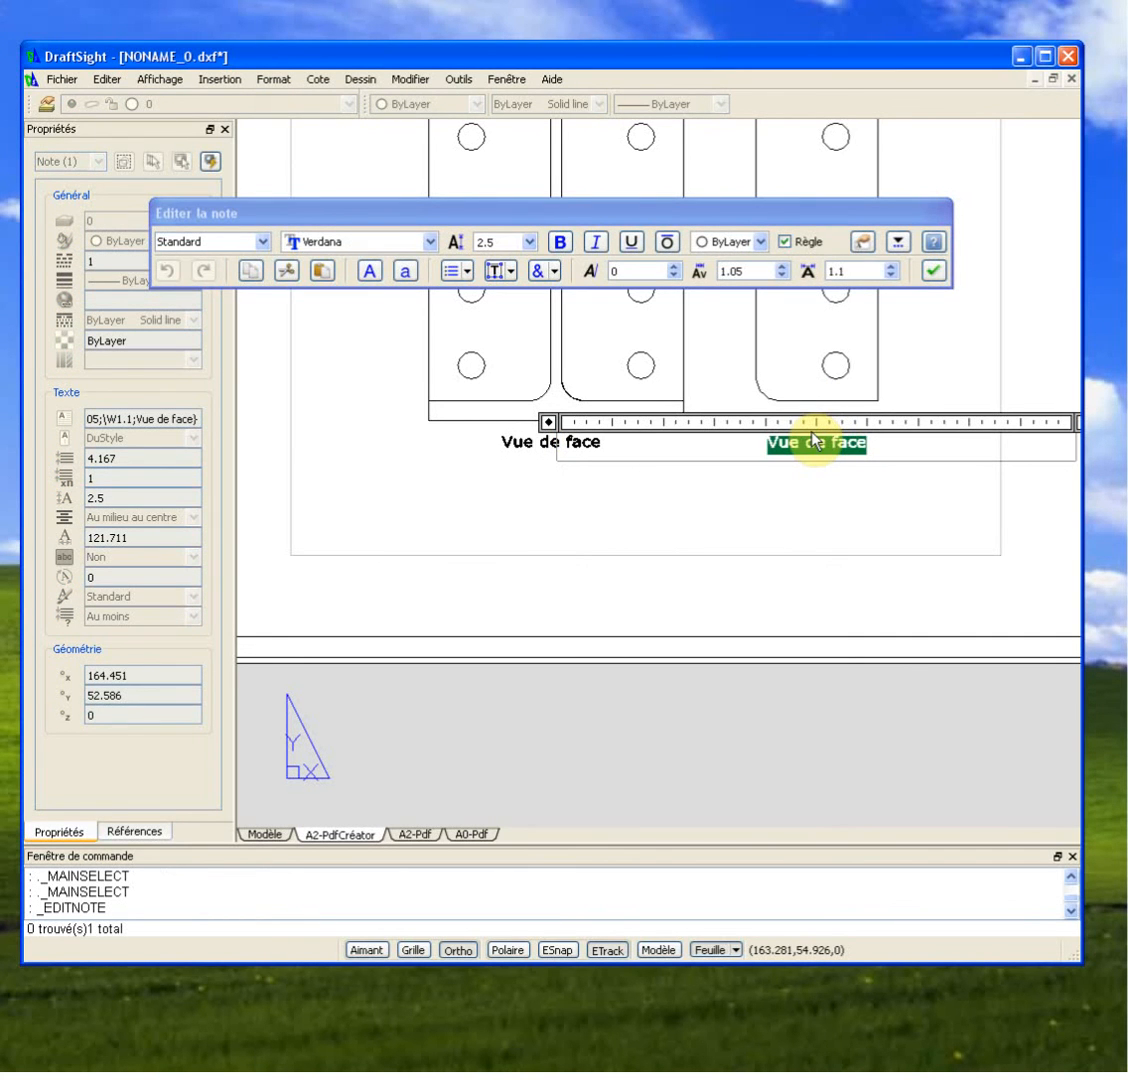
text(Pla)
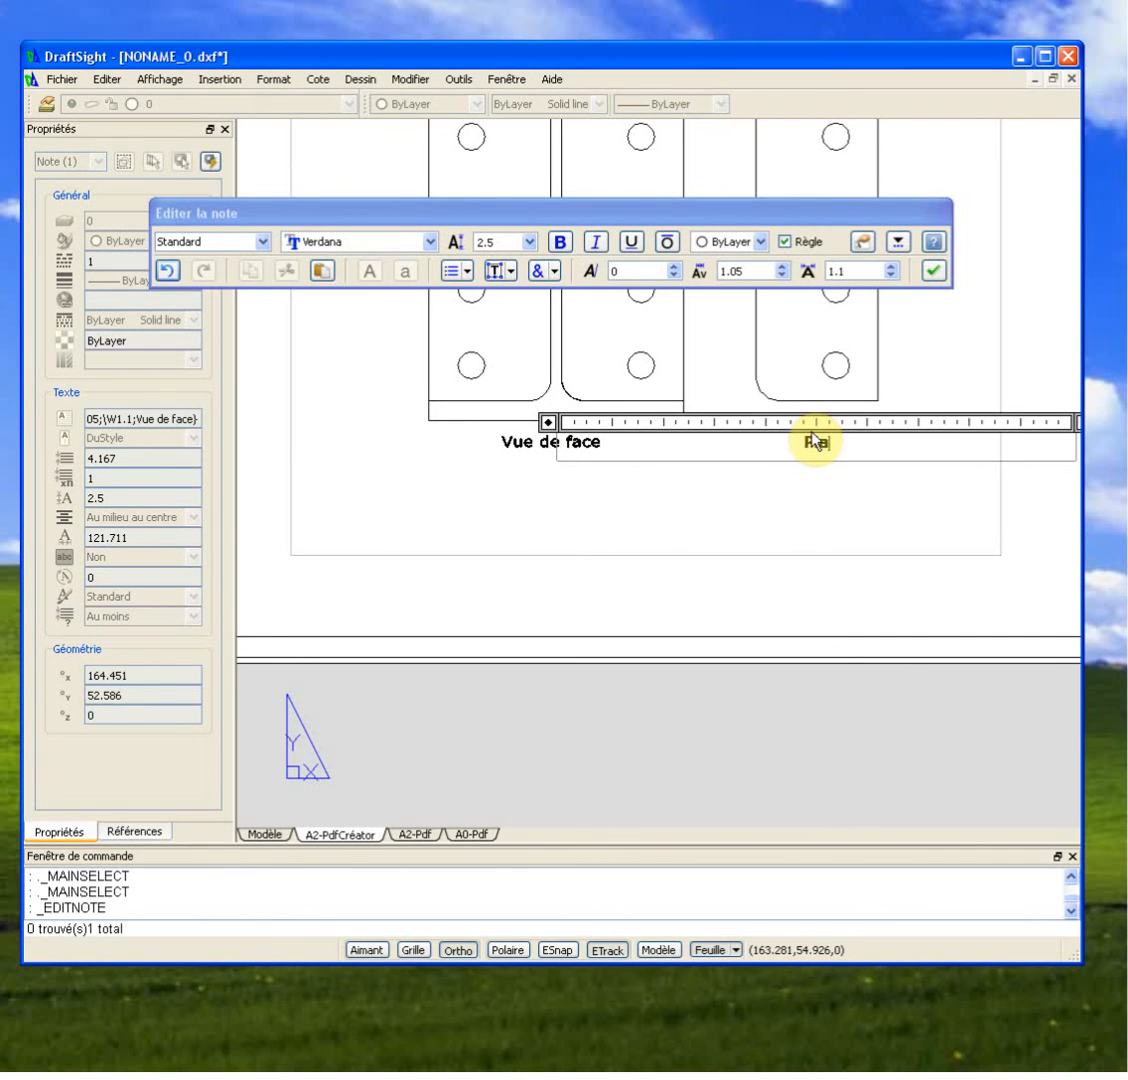
text(tine à boulonner)
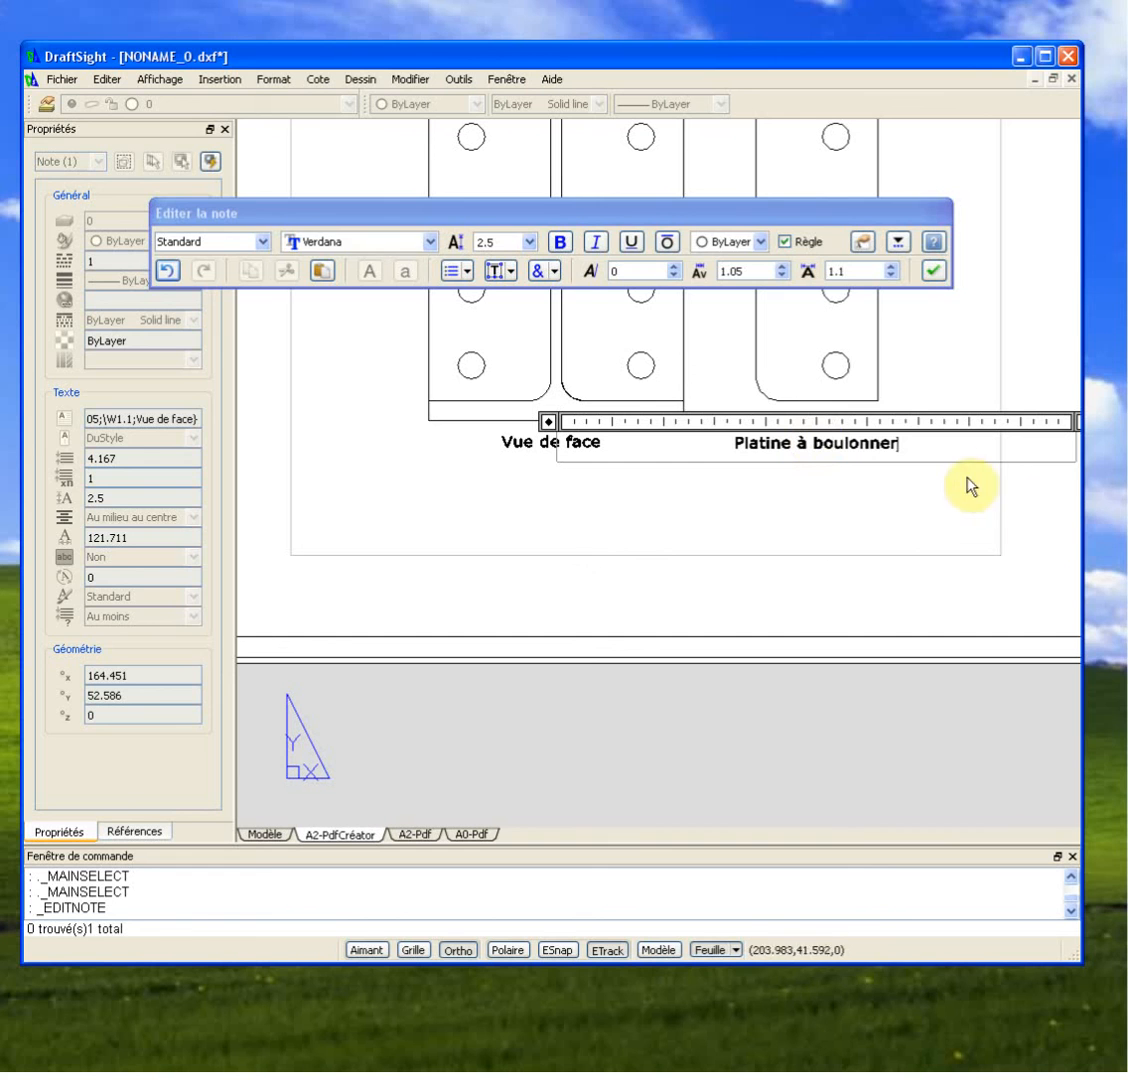
click(790, 632)
scroll(821, 447, down, 3)
middle_drag(780, 526, 688, 626)
scroll(703, 572, up, 2)
scroll(703, 572, up, 2)
click(771, 497)
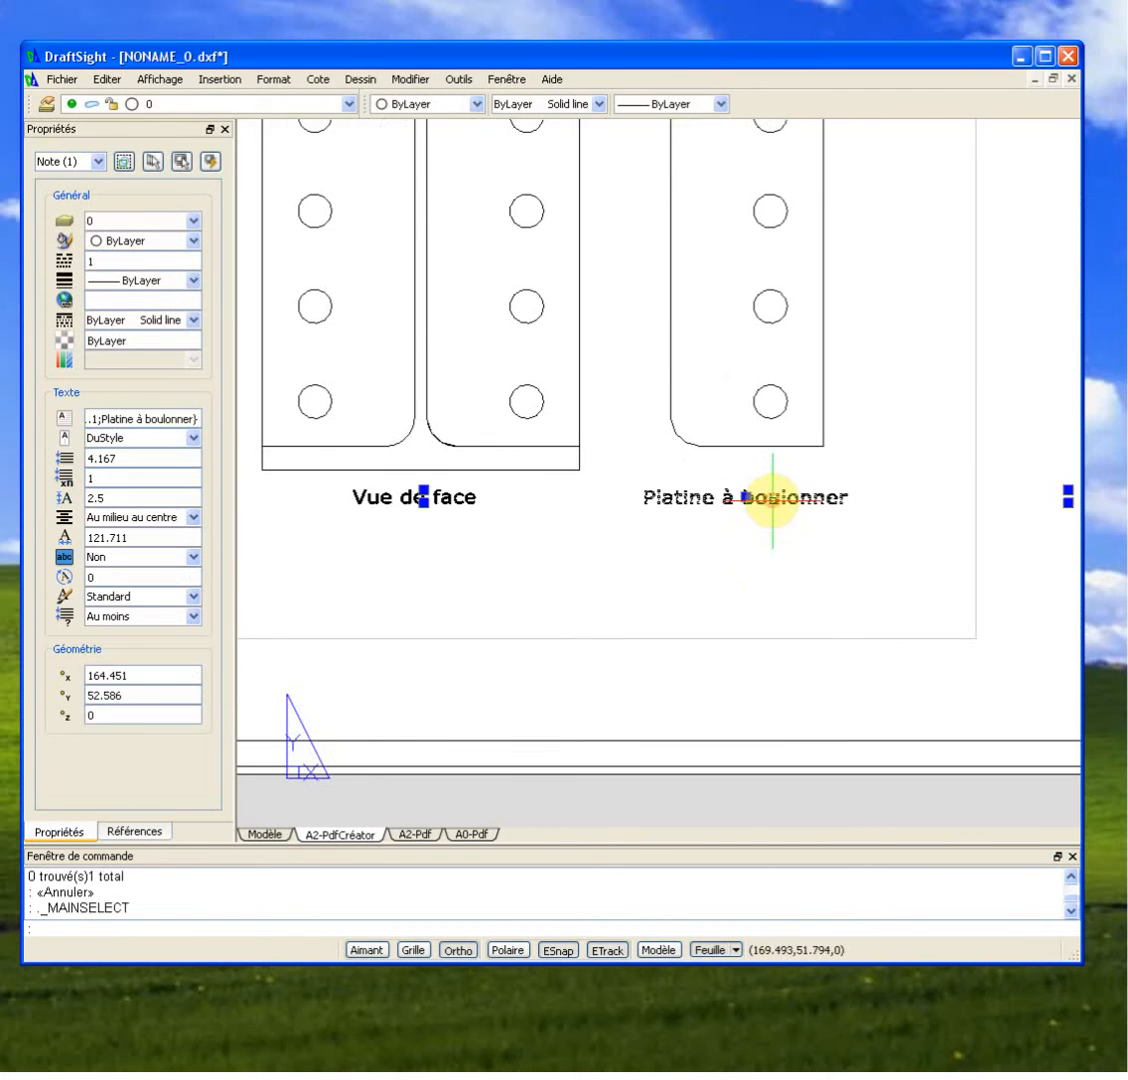
double_click(771, 497)
double_click(775, 499)
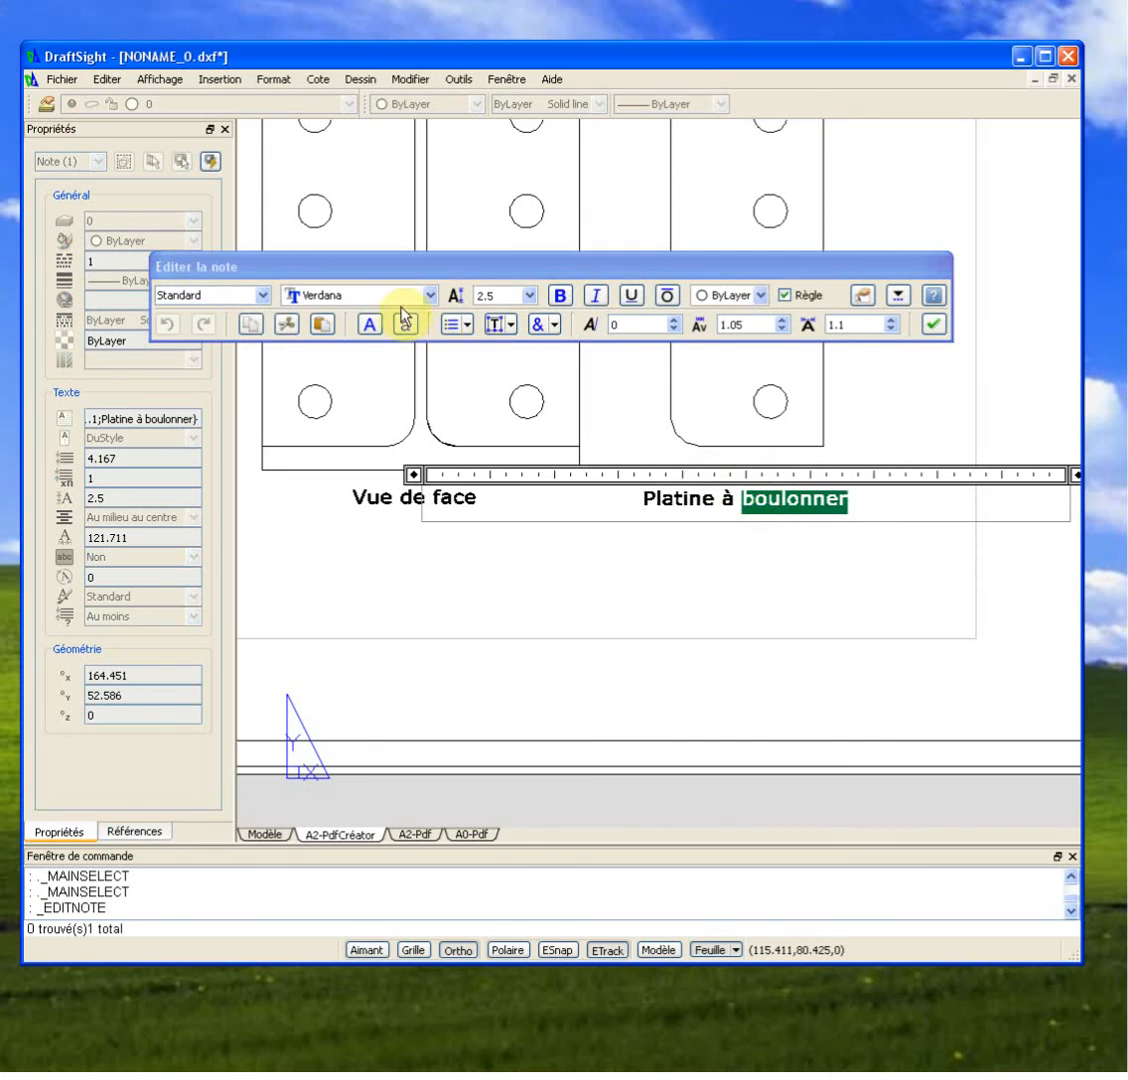
key(Escape)
key(Escape)
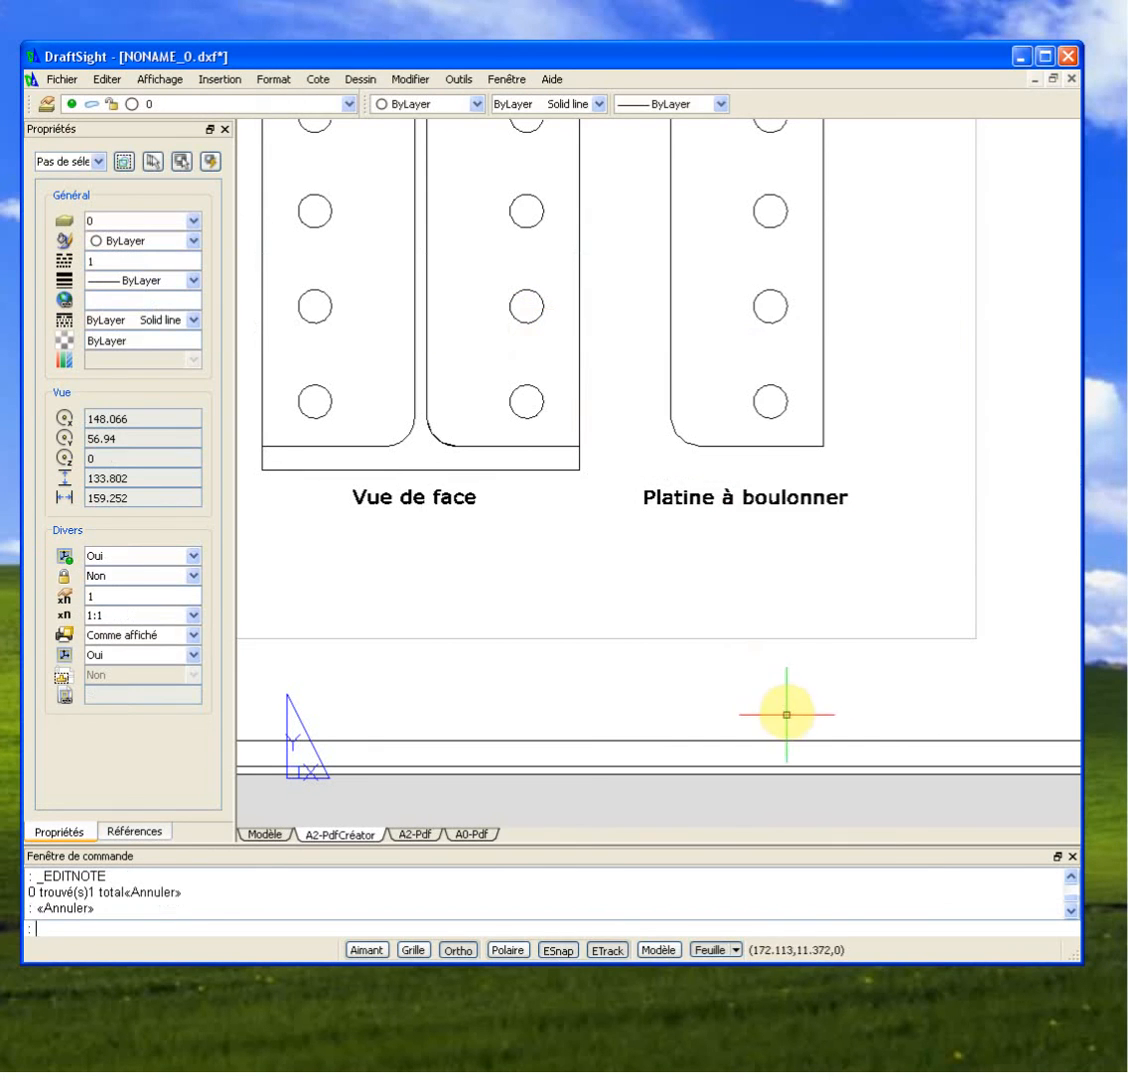
Review the A2 sheet's layout, checking the titles, labels and dimensions of the three views.
scroll(831, 680, down, 3)
mouse_move(842, 663)
middle_down()
mouse_move(504, 738)
mouse_move(655, 718)
mouse_move(650, 703)
middle_up()
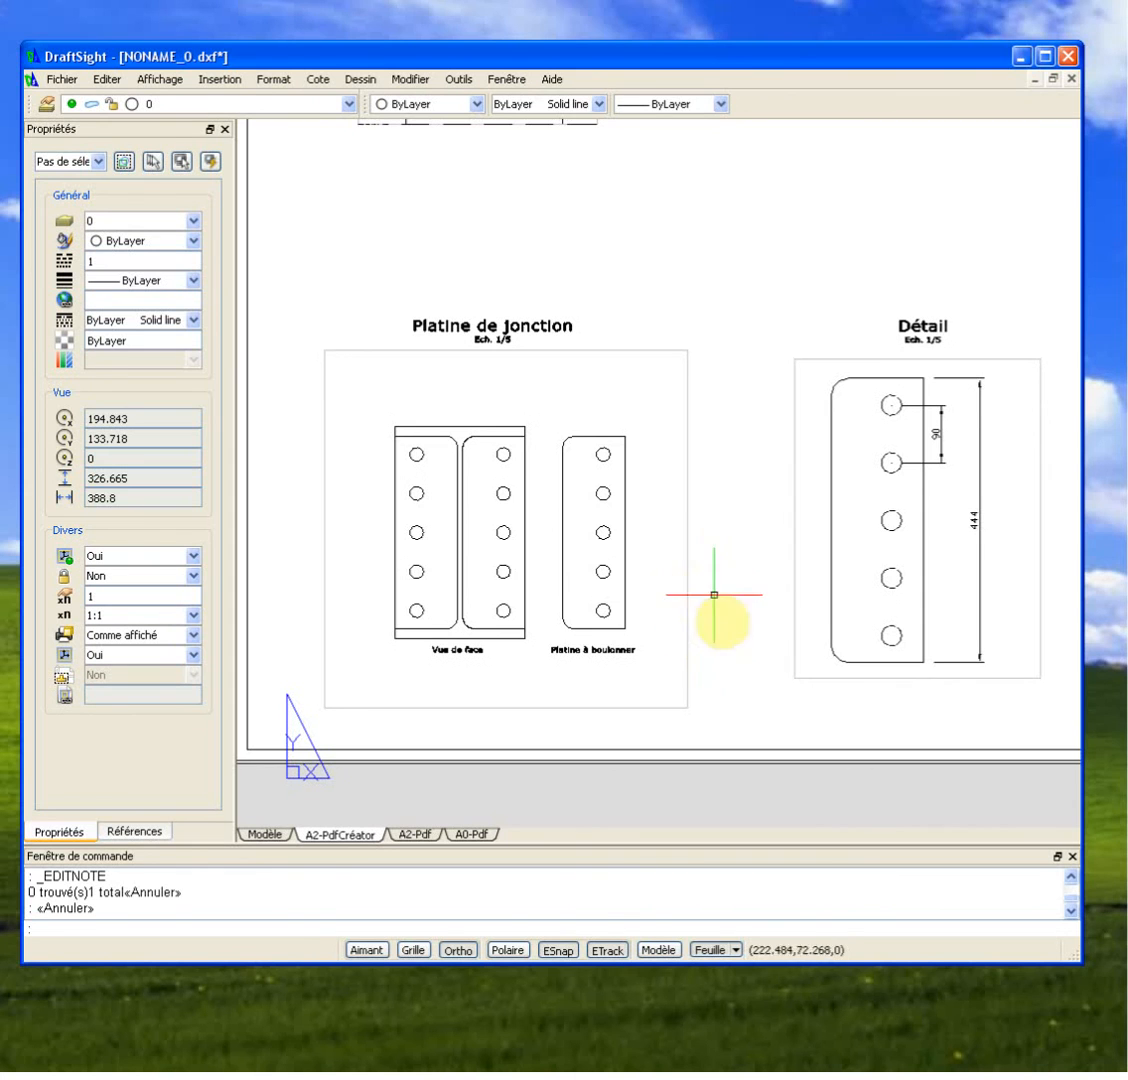
scroll(710, 600, up, 3)
middle_drag(713, 655, 757, 683)
scroll(790, 645, down, 3)
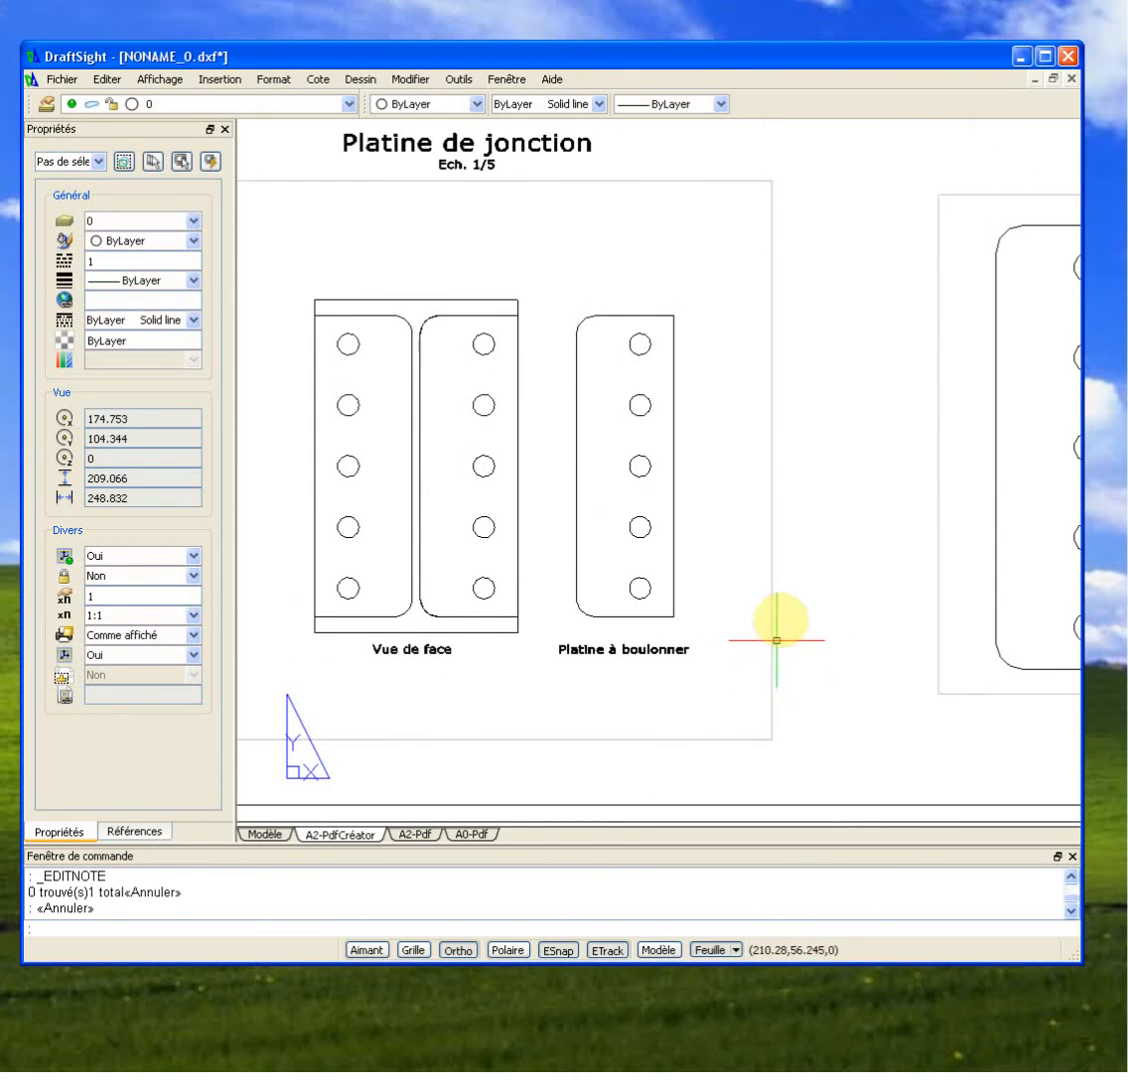
middle_drag(792, 561, 718, 599)
scroll(470, 330, up, 6)
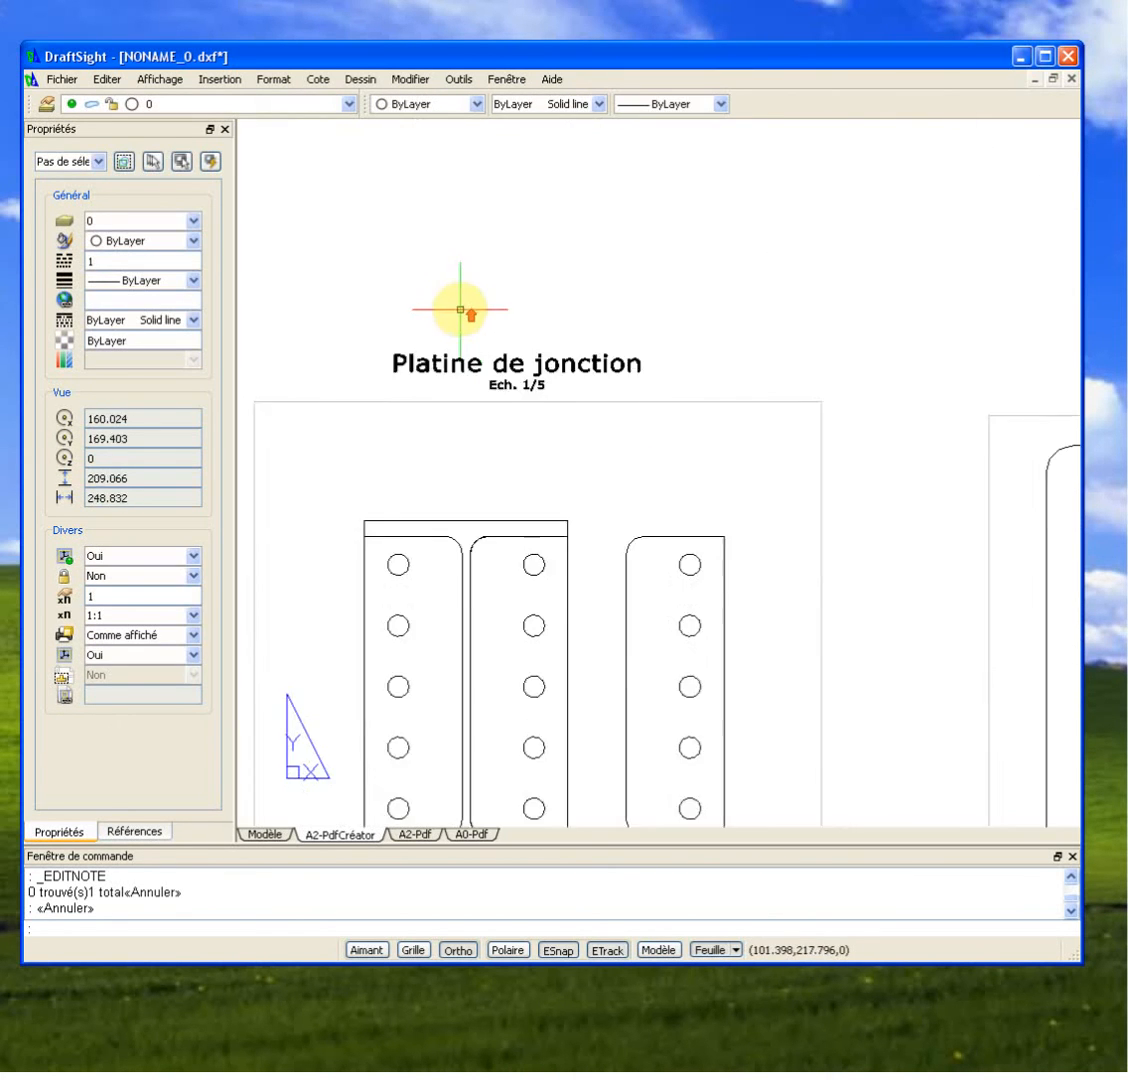
scroll(531, 396, down, 2)
middle_drag(531, 396, 612, 516)
scroll(620, 510, down, 5)
scroll(511, 480, down, 2)
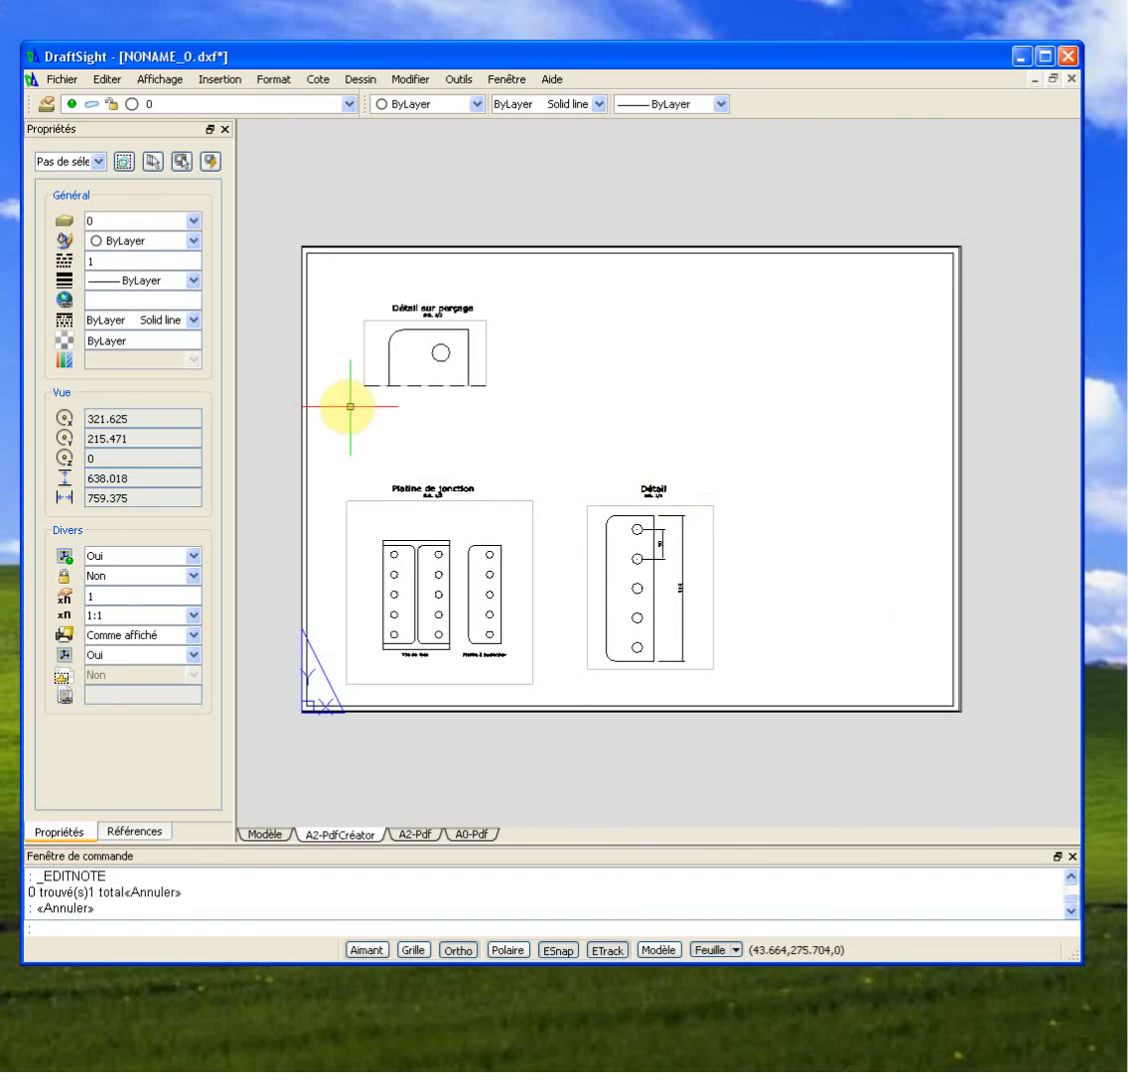
scroll(555, 520, up, 1)
mouse_move(555, 520)
middle_down()
mouse_move(650, 551)
mouse_move(640, 561)
middle_up()
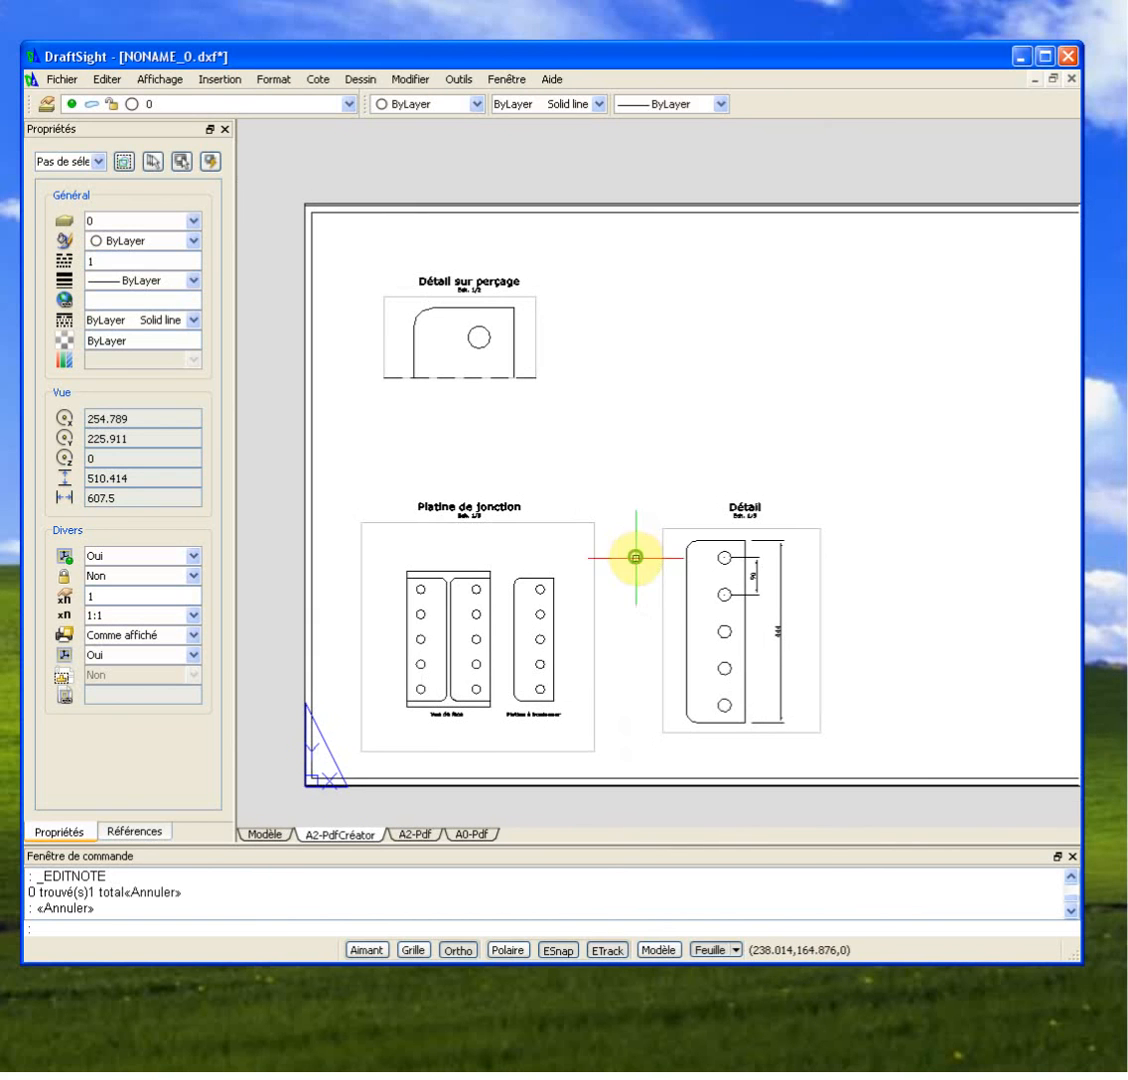